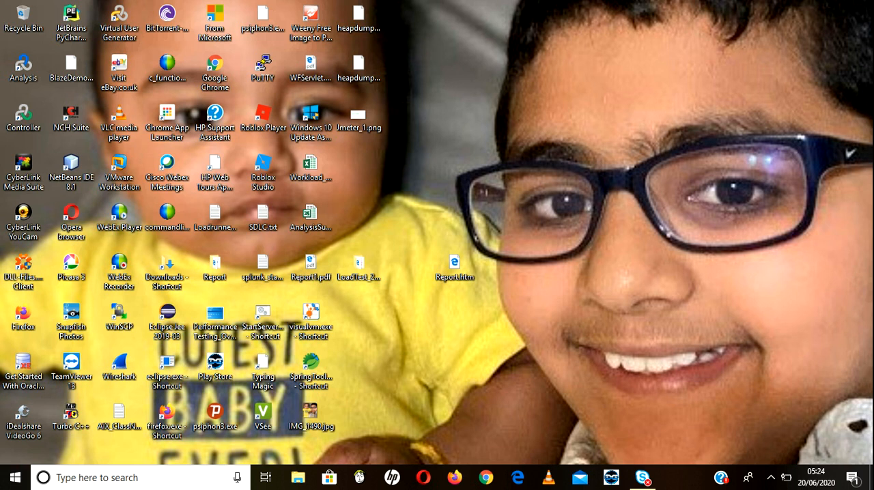
Step: Launch JMeter with jmeter.bat from the apache-jmeter-5.3 bin folder on drive F: and maximize its window
key("super+e")
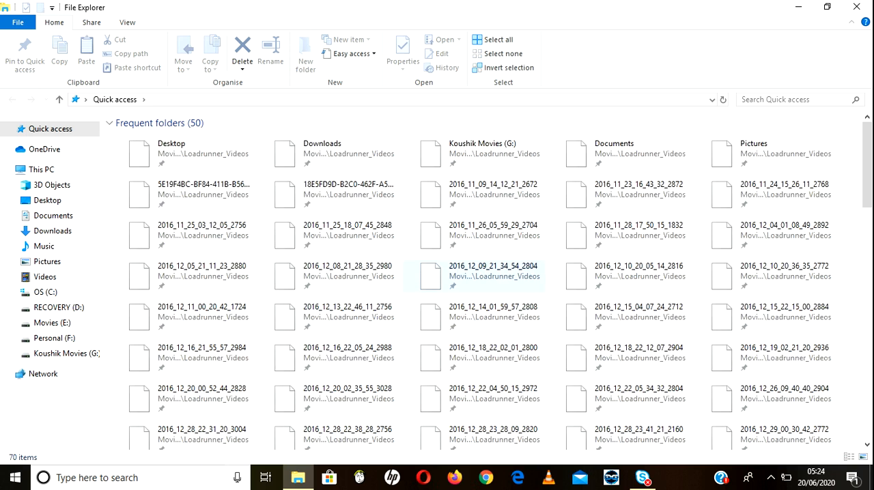
left_click(55, 339)
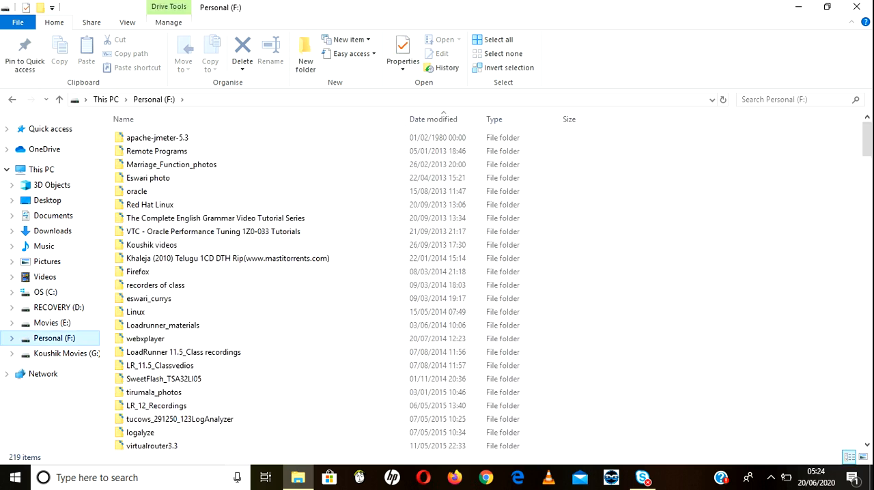
double_click(158, 138)
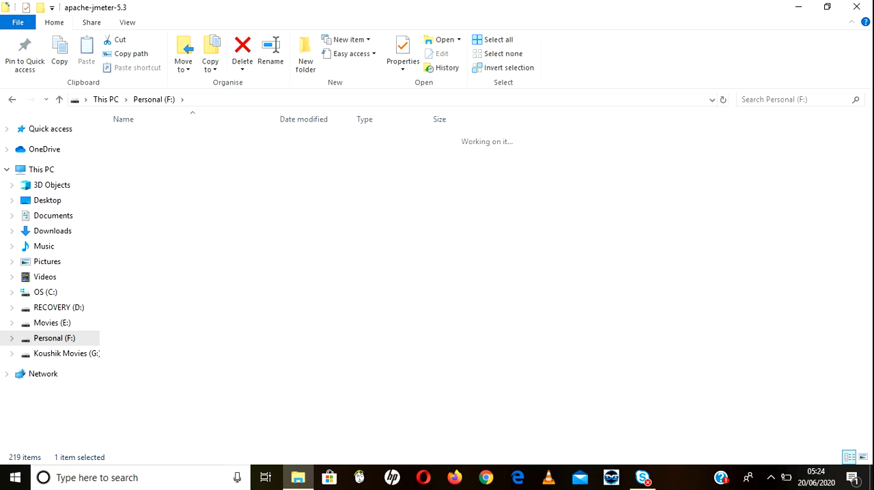
double_click(305, 137)
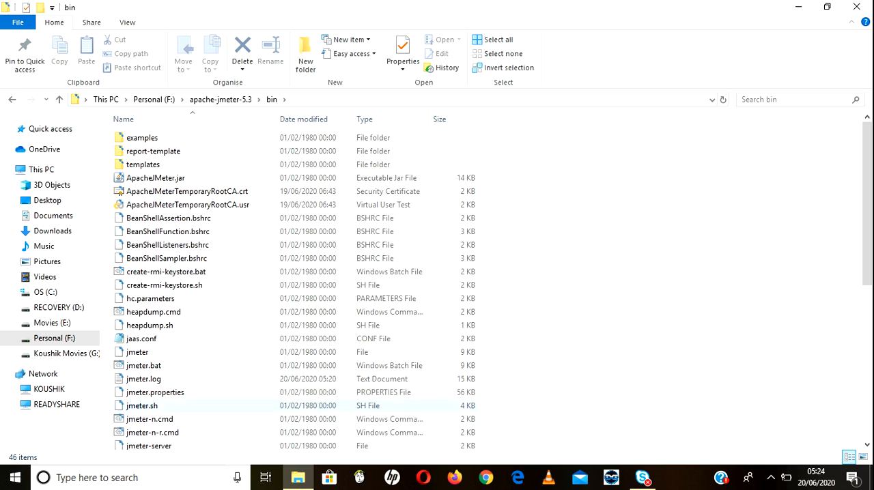
double_click(212, 365)
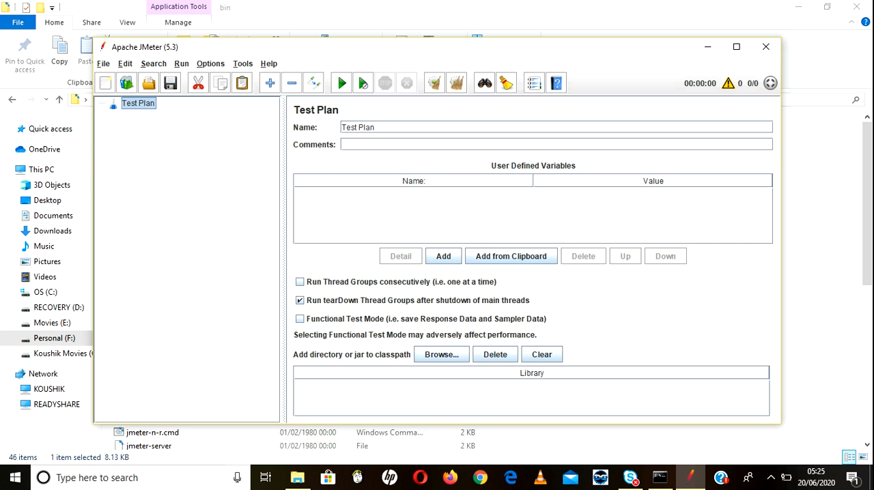
left_click(736, 47)
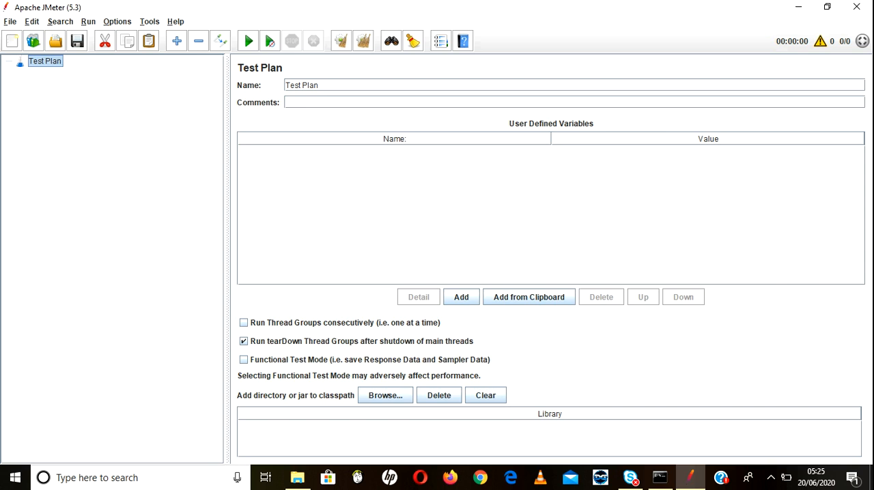
Step: Select the Recording with Think Time template for the test plan and view its browser configuration notes and useful links
left_click(10, 22)
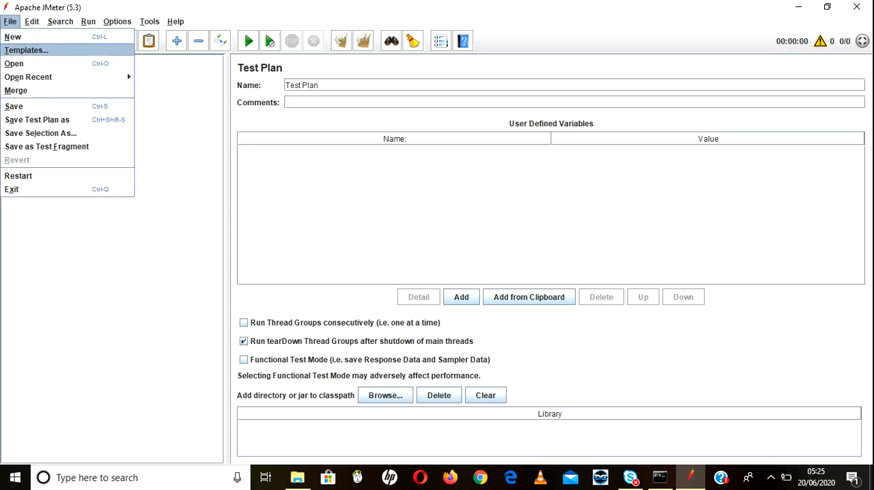
left_click(26, 51)
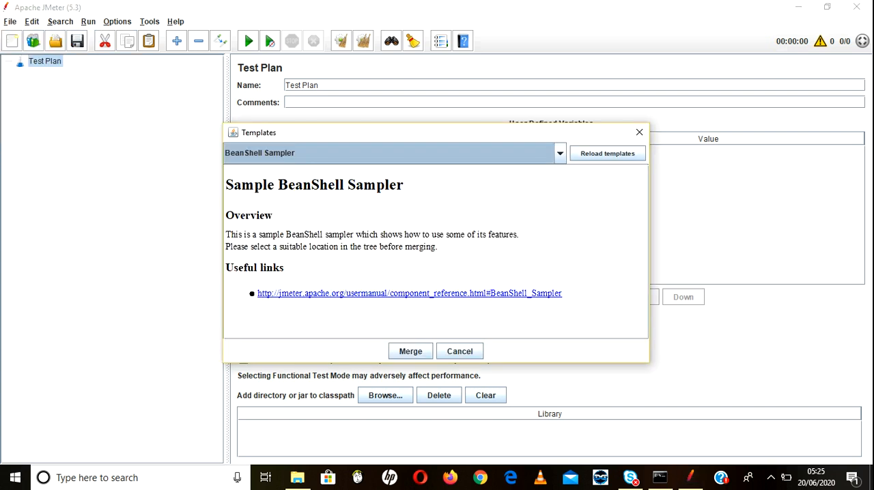
left_click(559, 154)
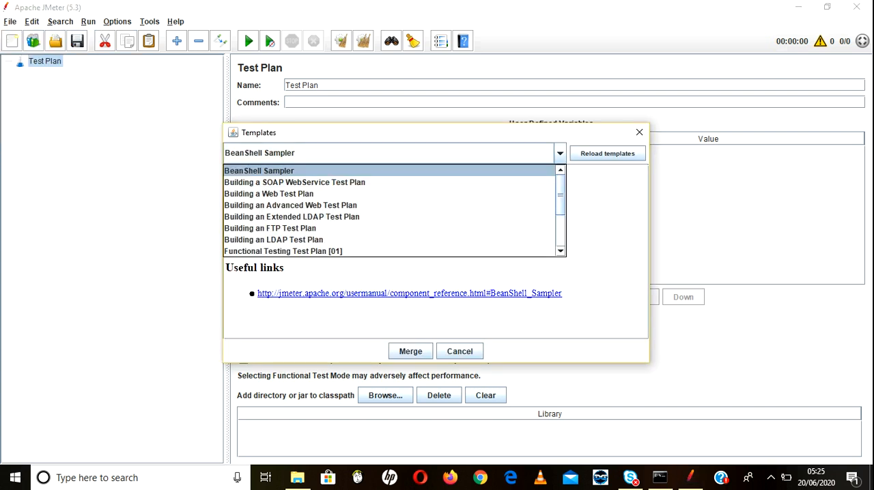
scroll(389, 210, "down", 2)
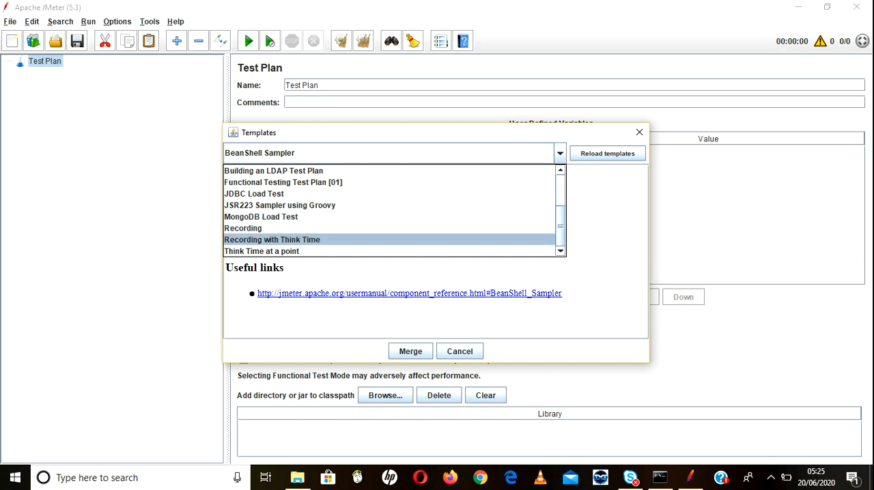
left_click(271, 240)
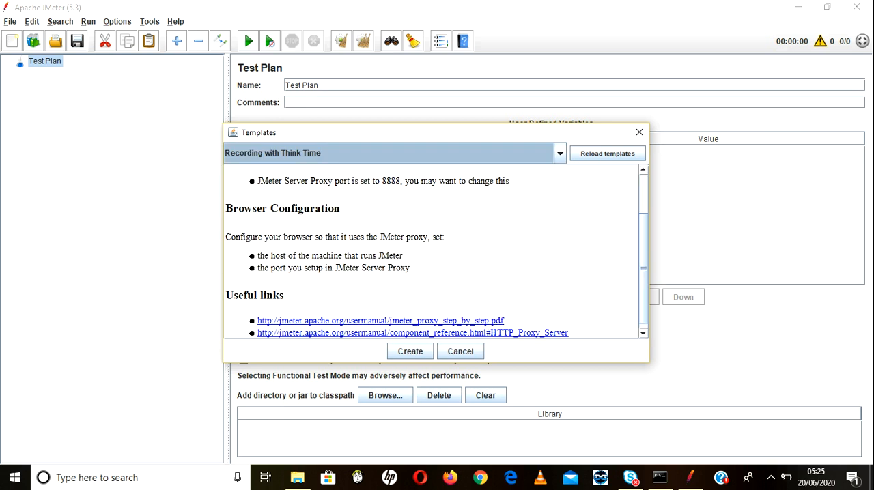
scroll(437, 253, "down", 1)
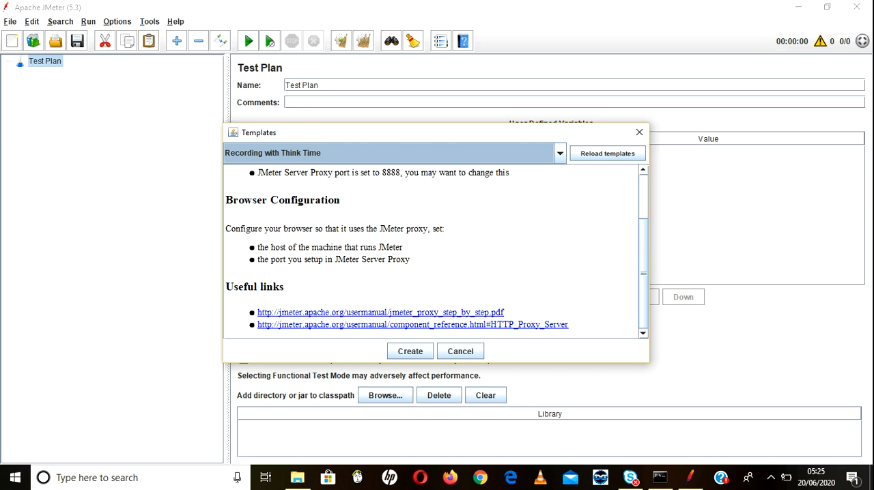
Step: Open the template's linked jmeter_proxy_step_by_step.pdf guide in the browser and read its basic instructions for setting up the test script recorder
left_click(380, 312)
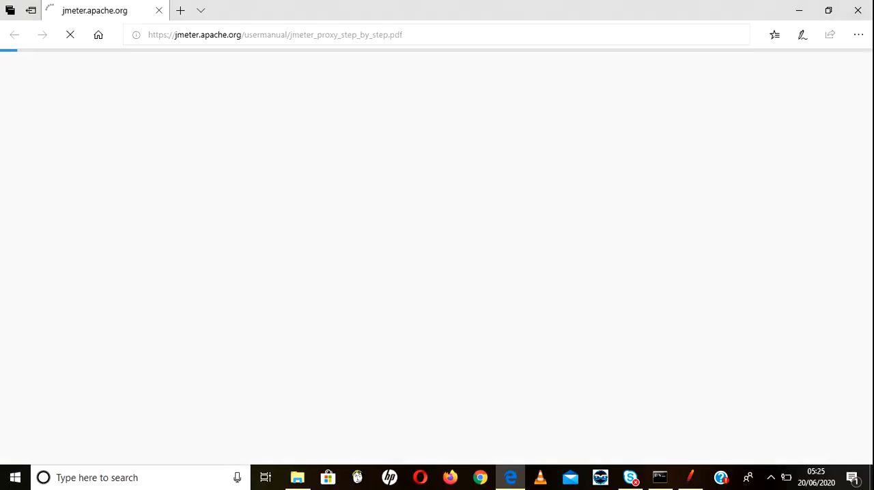
left_click(509, 477)
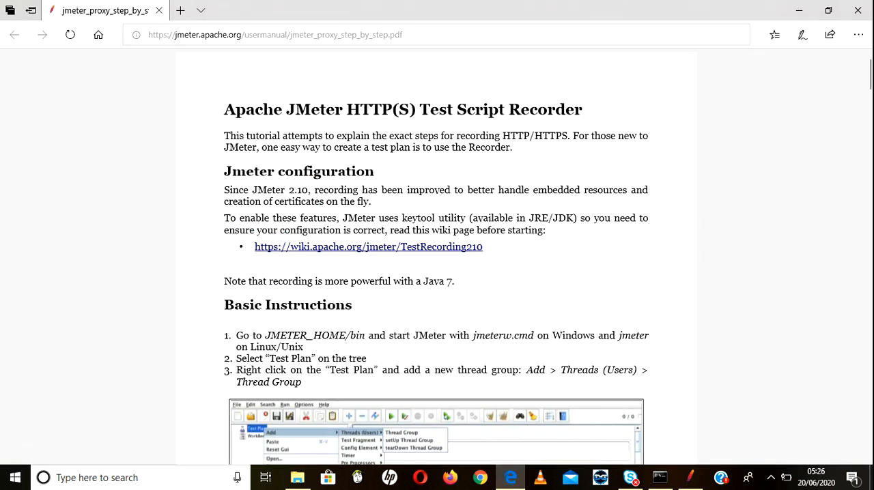
scroll(436, 273, "down", 2)
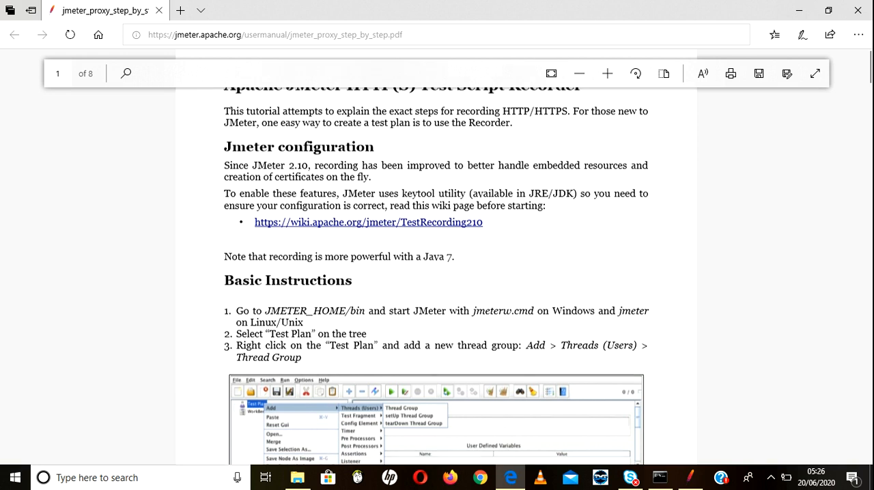
scroll(437, 273, "down", 1)
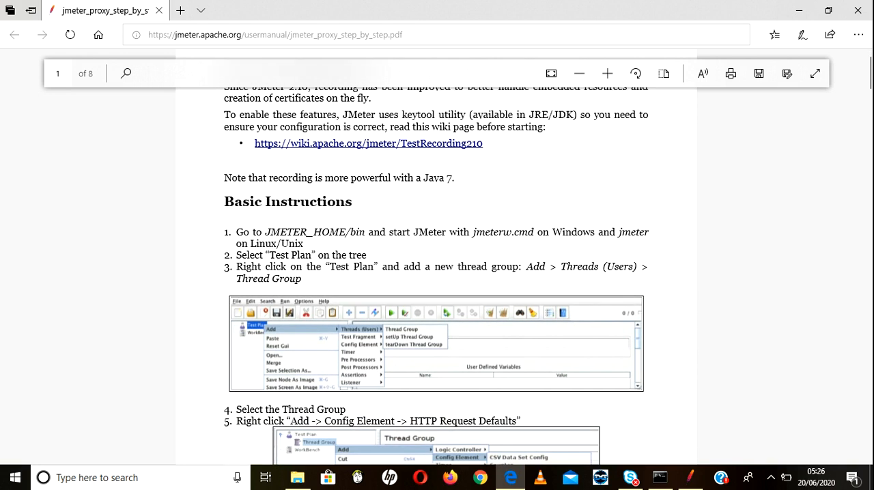
scroll(437, 273, "down", 3)
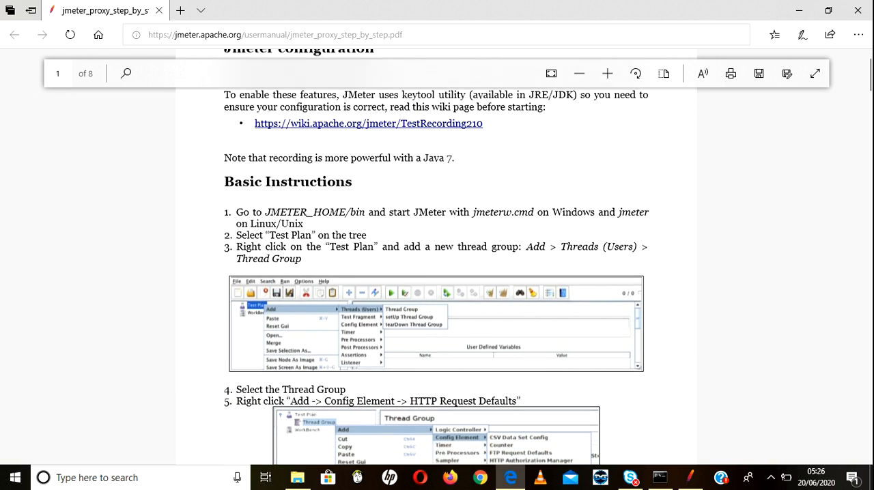
scroll(437, 273, "down", 2)
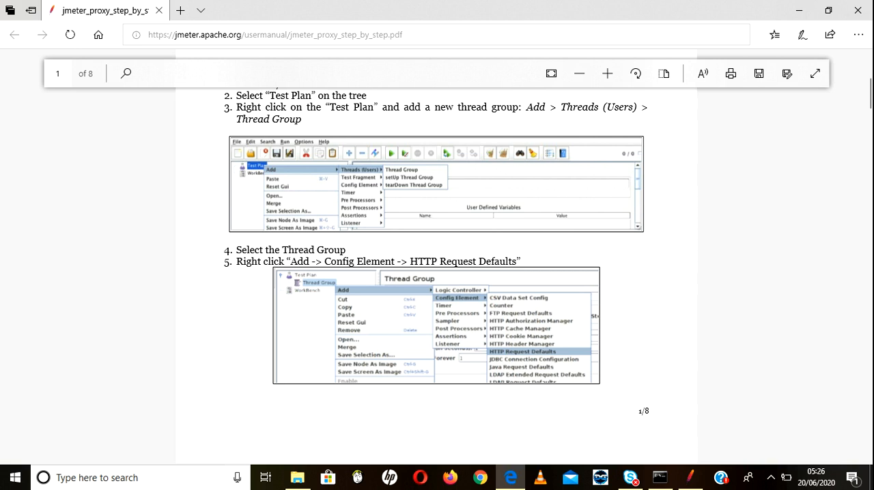
scroll(437, 273, "down", 4)
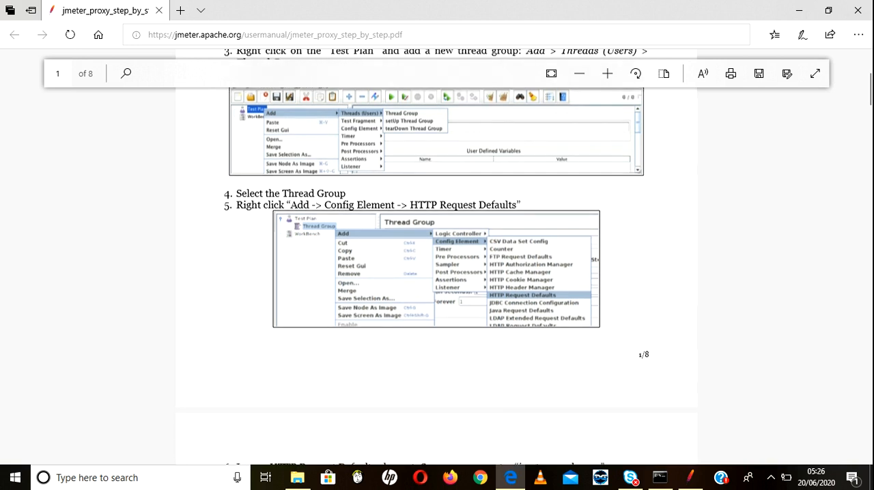
scroll(437, 274, "down", 2)
scroll(437, 273, "down", 4)
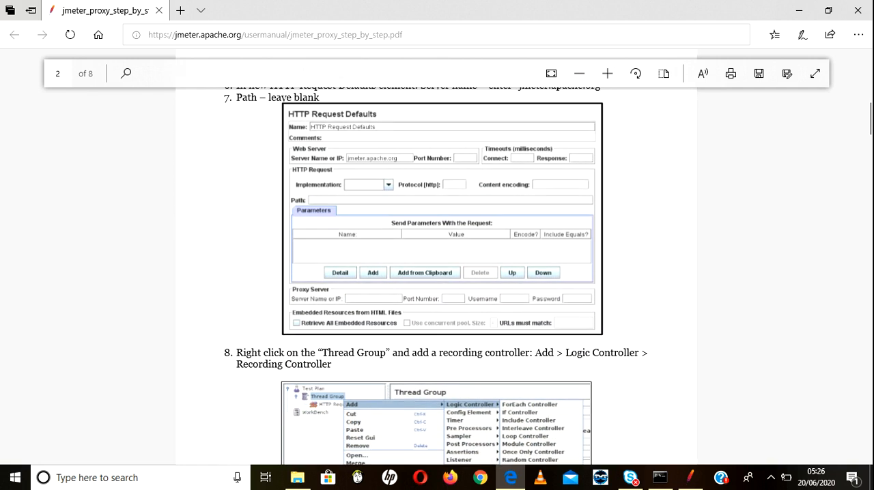
scroll(437, 273, "down", 4)
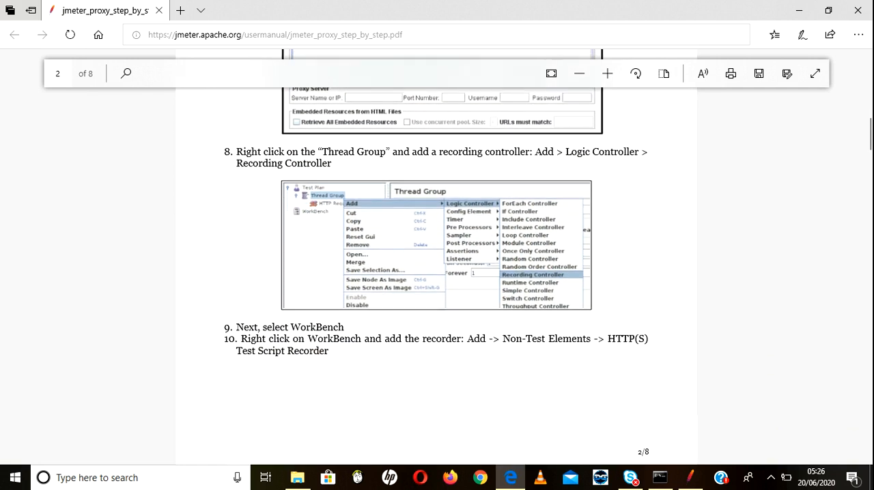
scroll(437, 273, "down", 9)
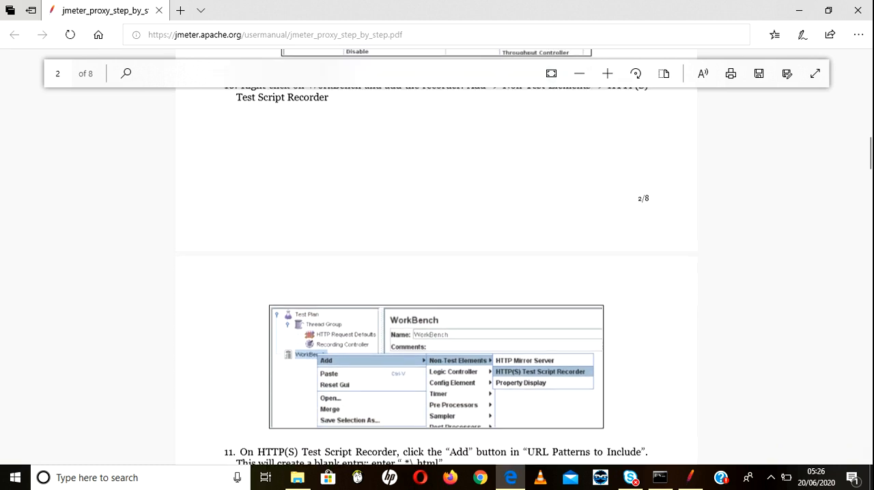
scroll(437, 273, "down", 10)
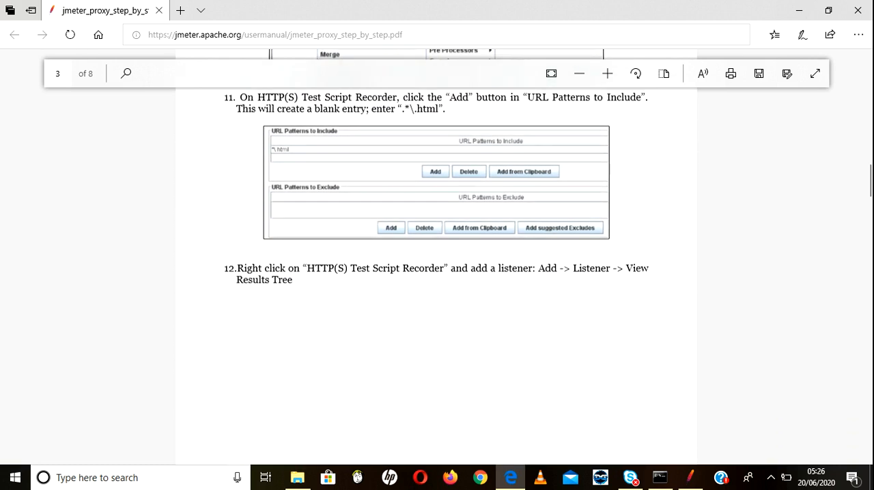
scroll(437, 273, "down", 5)
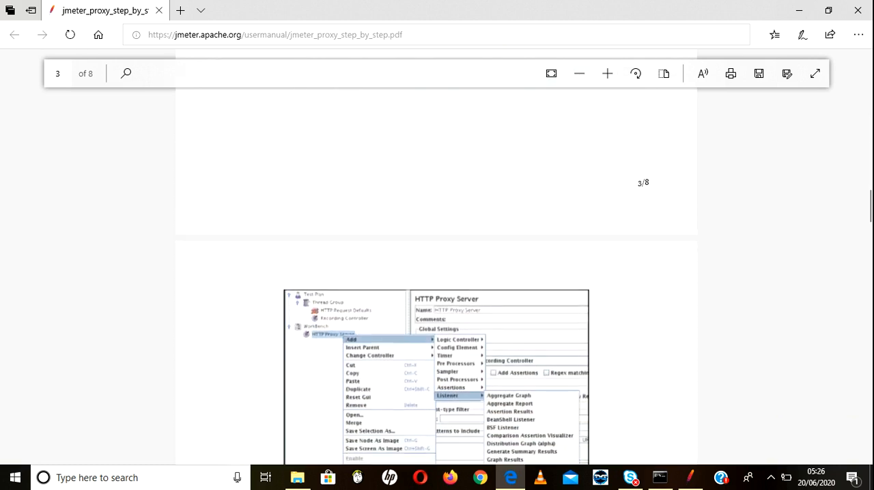
scroll(437, 273, "down", 8)
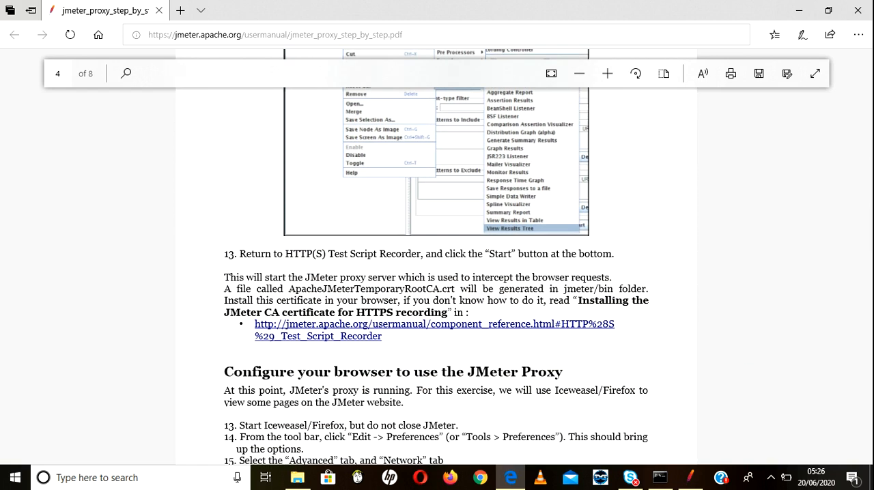
Step: Read the guide's sections on configuring the browser to use the JMeter proxy and recording the navigation
scroll(437, 273, "down", 1)
scroll(437, 273, "down", 4)
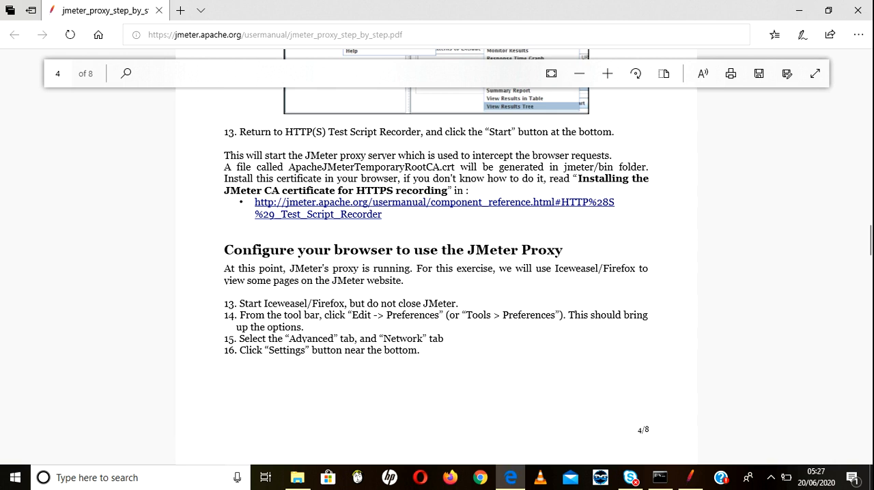
scroll(437, 260, "down", 1)
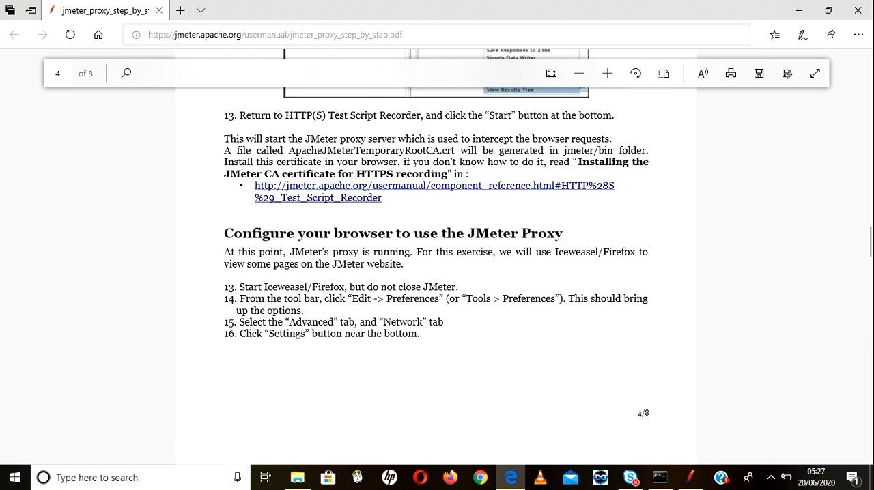
double_click(364, 233)
left_click(363, 234)
scroll(437, 259, "down", 2)
scroll(437, 260, "down", 4)
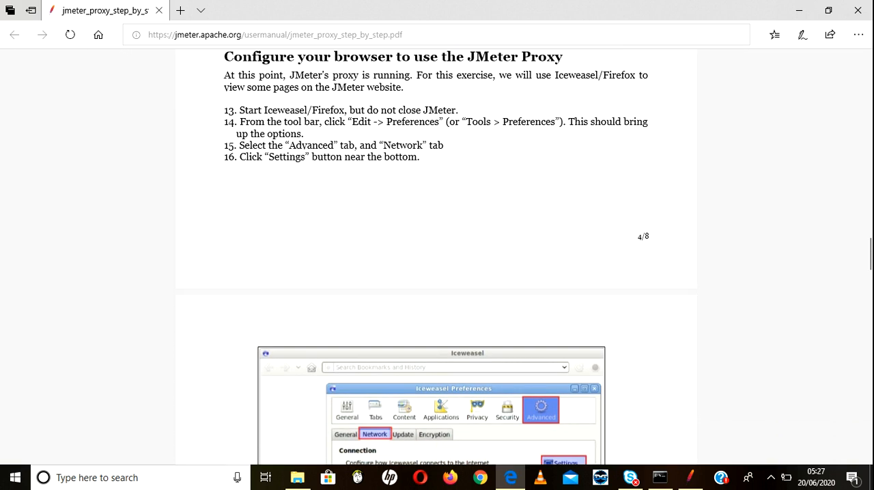
scroll(437, 260, "down", 3)
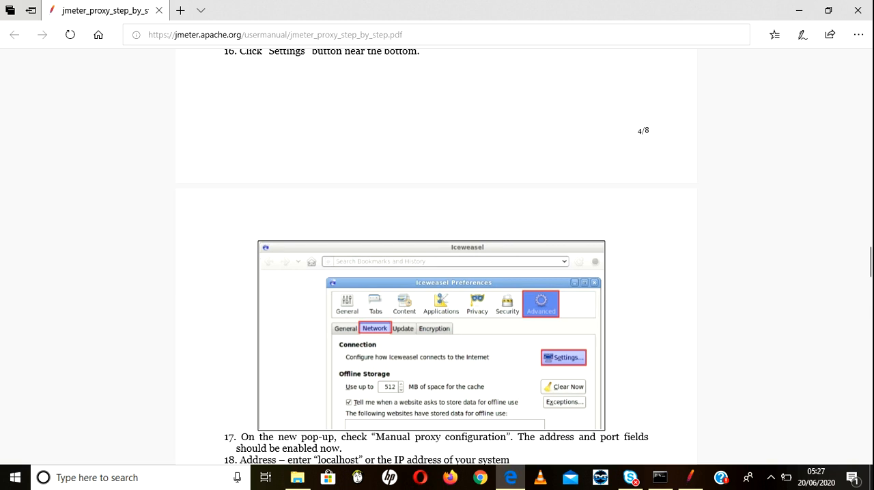
scroll(436, 260, "down", 3)
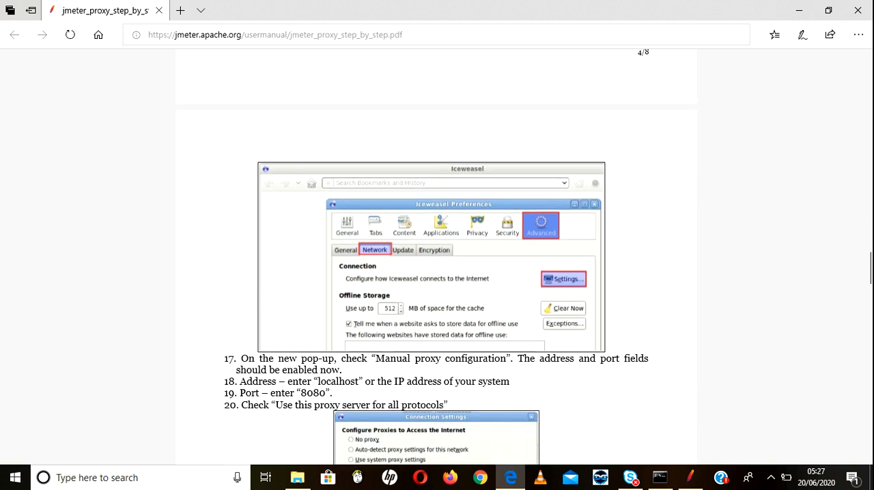
scroll(437, 260, "down", 3)
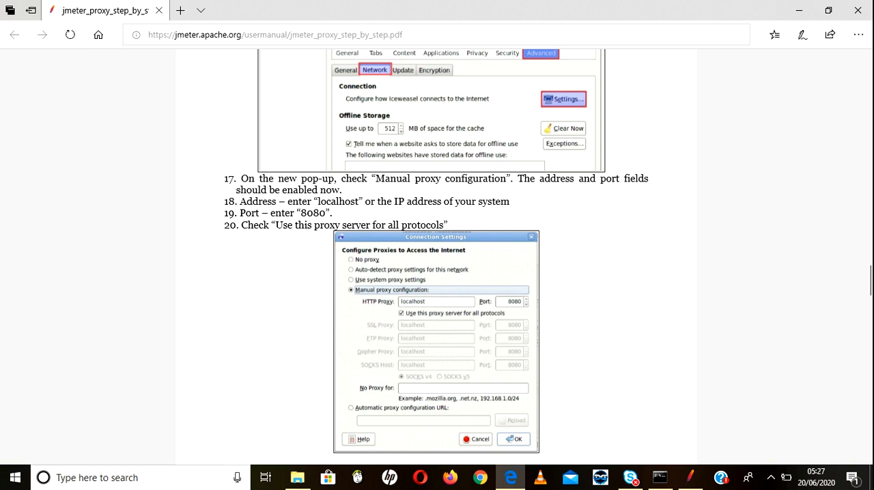
scroll(437, 259, "down", 1)
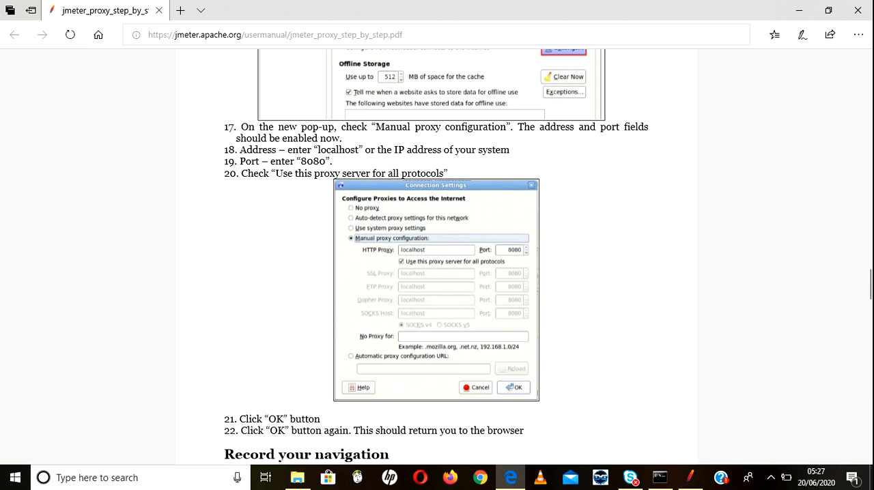
scroll(437, 259, "down", 5)
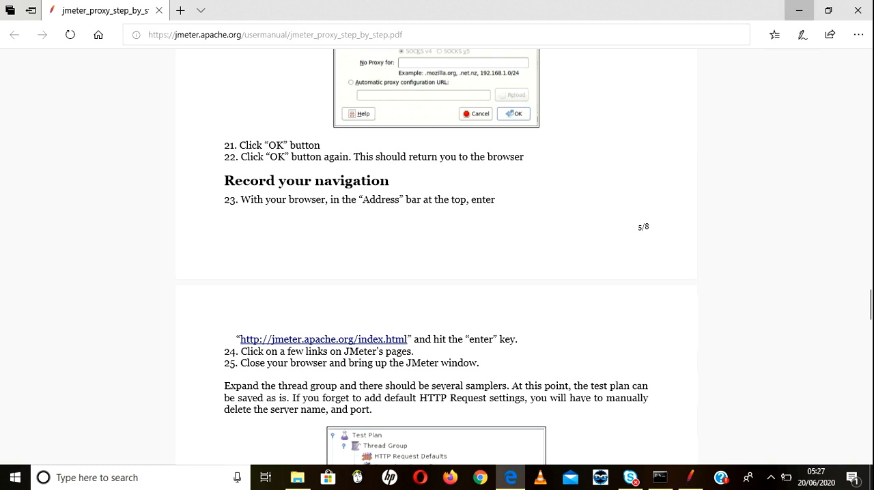
Step: Return to JMeter and create the test plan from the Recording with Think Time template
left_click(799, 10)
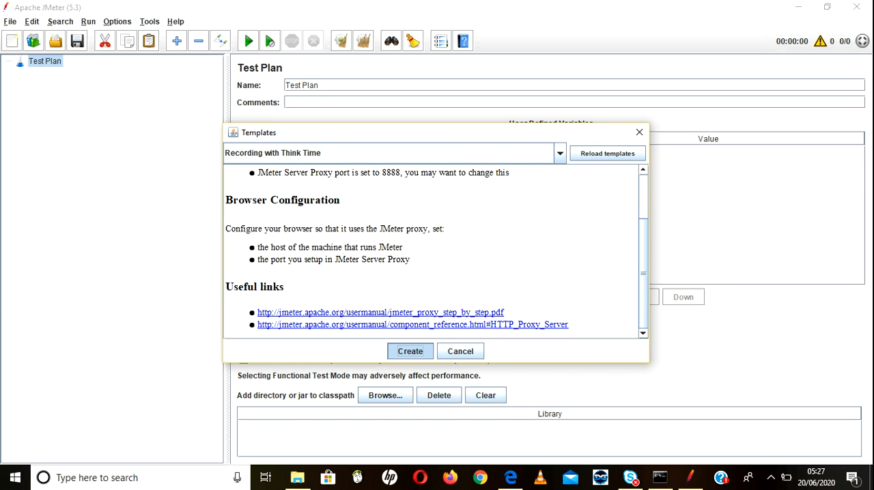
left_click(410, 351)
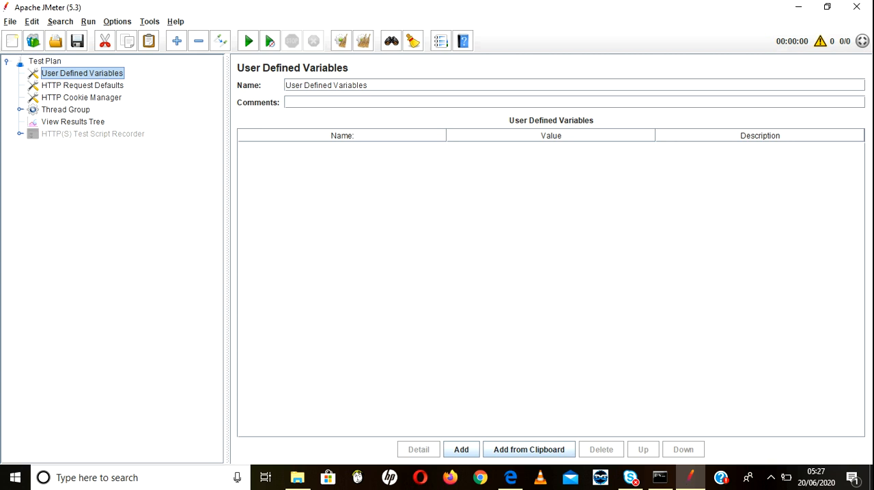
Step: Reopen the template list, review the notes for Recording with Think Time, and close it without creating another plan
left_click(10, 22)
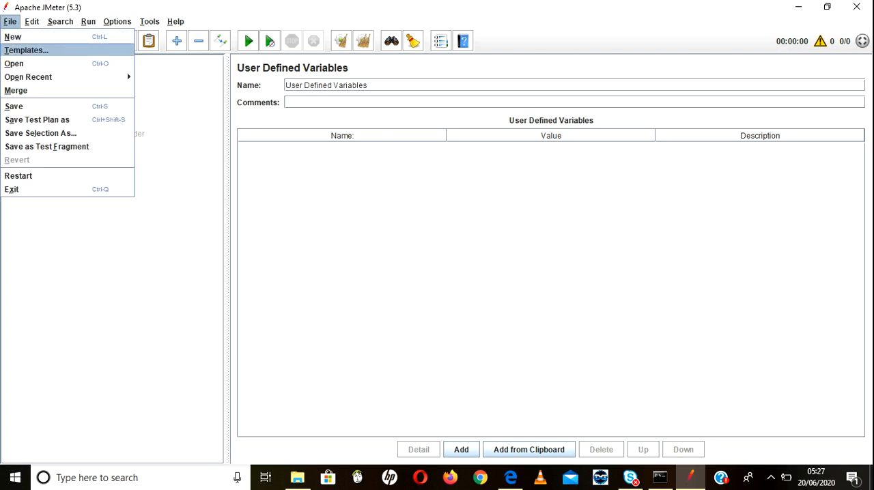
left_click(26, 49)
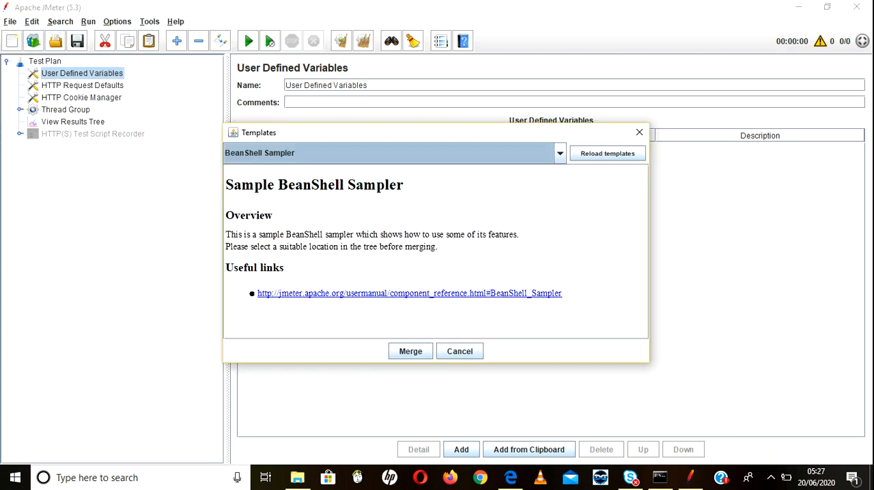
left_click(560, 154)
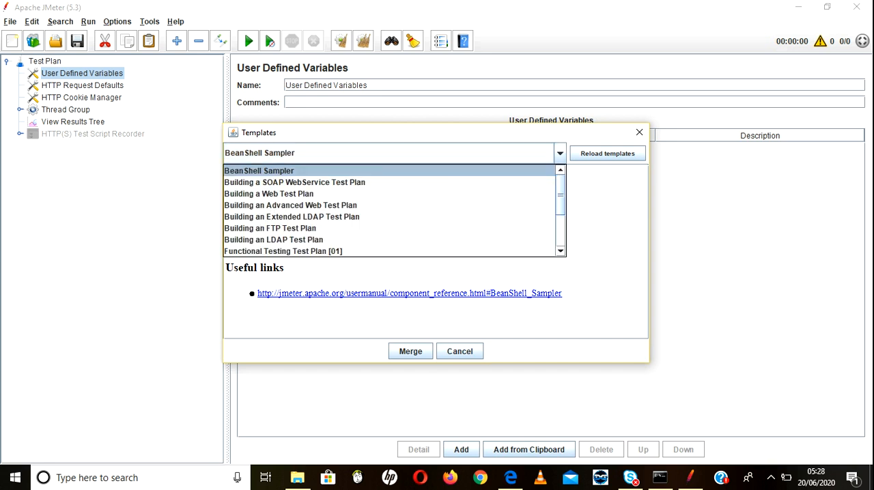
scroll(389, 210, "down", 2)
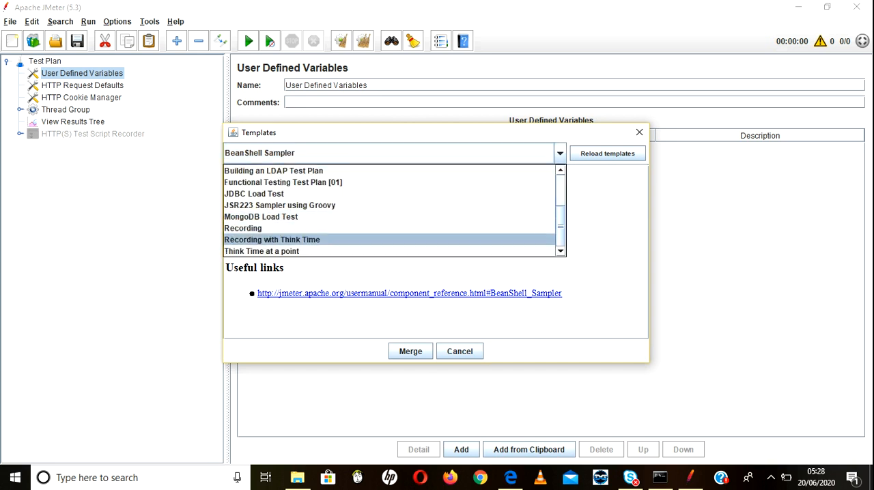
left_click(272, 239)
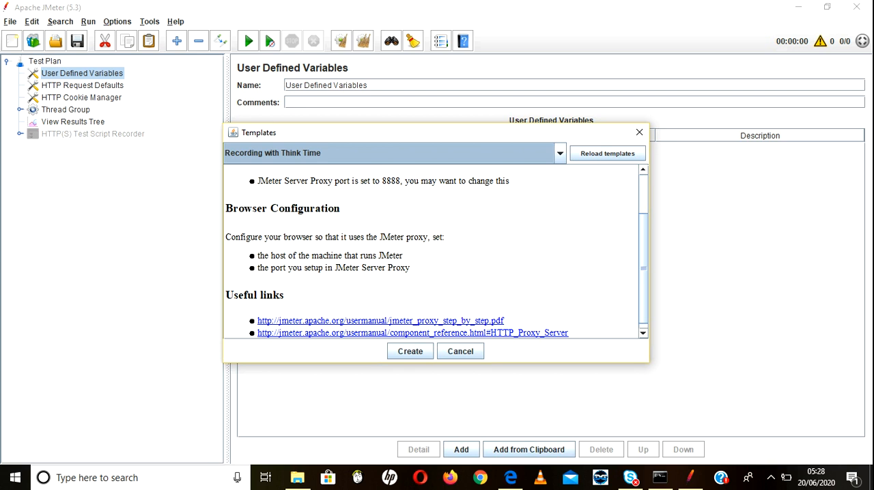
left_click(460, 351)
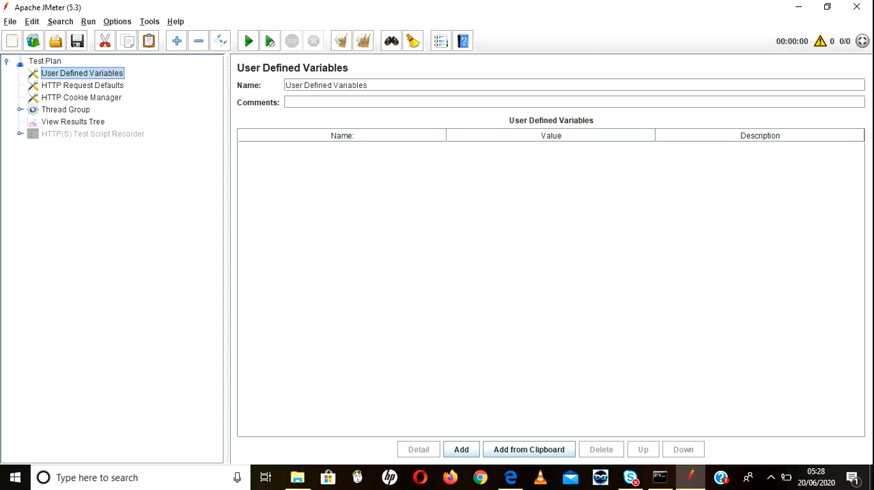
Step: Examine the settings of User Defined Variables, HTTP Request Defaults, HTTP Cookie Manager, the expanded Thread Group and the HTTP(S) Test Script Recorder
left_click(93, 134)
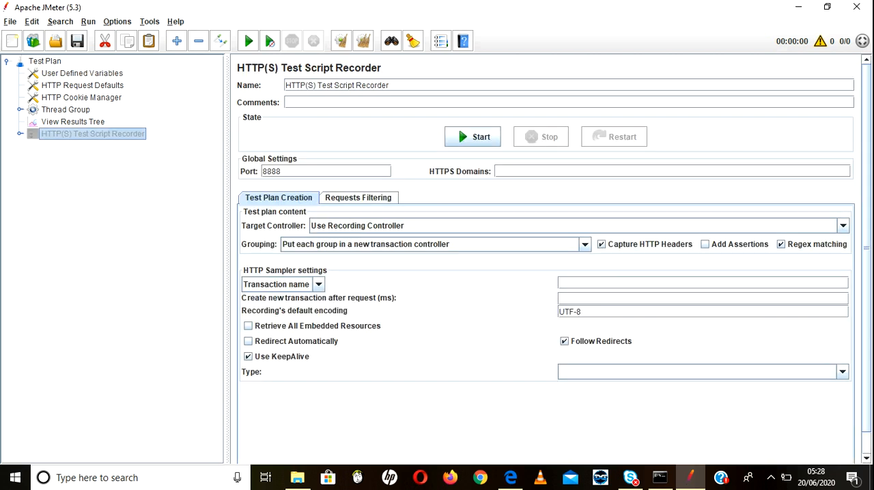
left_click(82, 73)
left_click(82, 85)
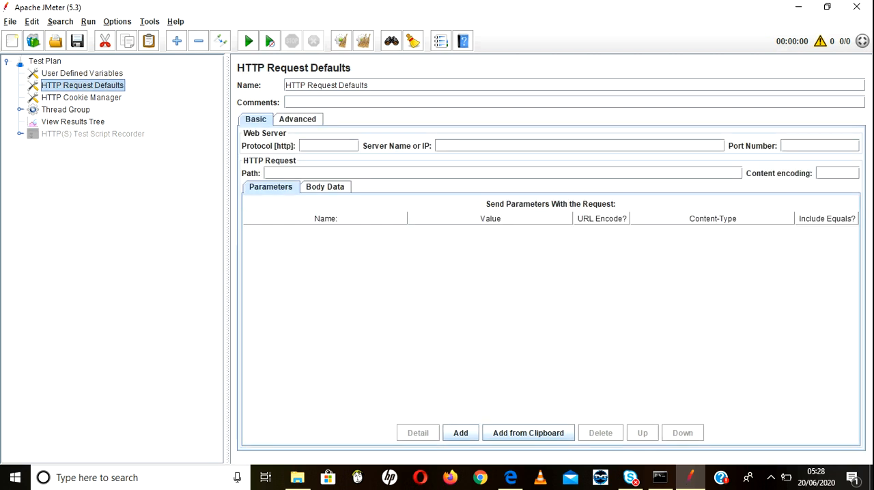
left_click(82, 98)
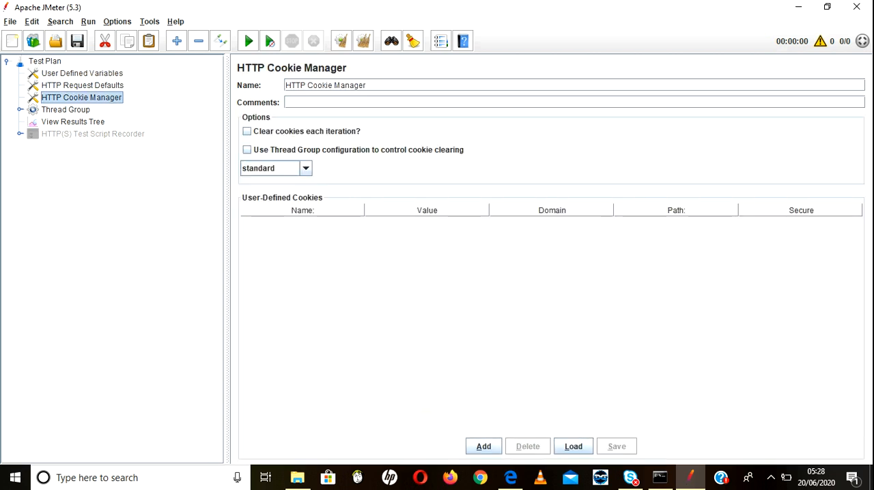
left_click(82, 85)
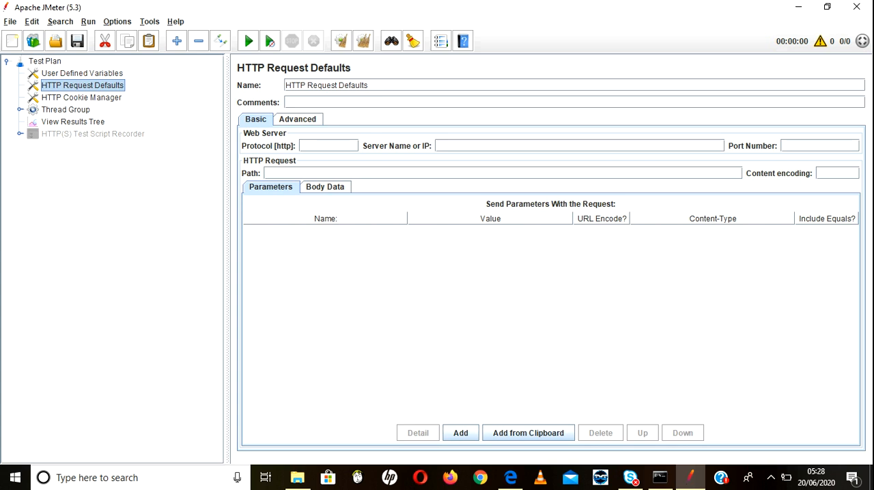
left_click(82, 98)
left_click(81, 73)
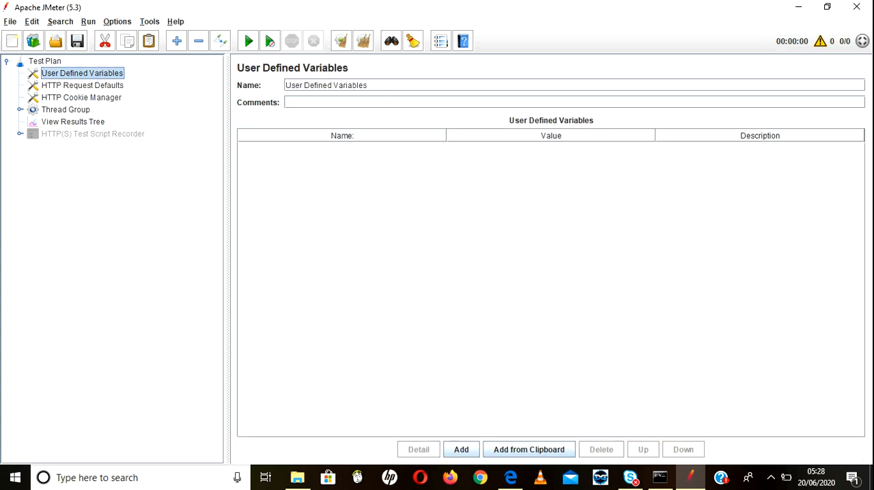
left_click(82, 86)
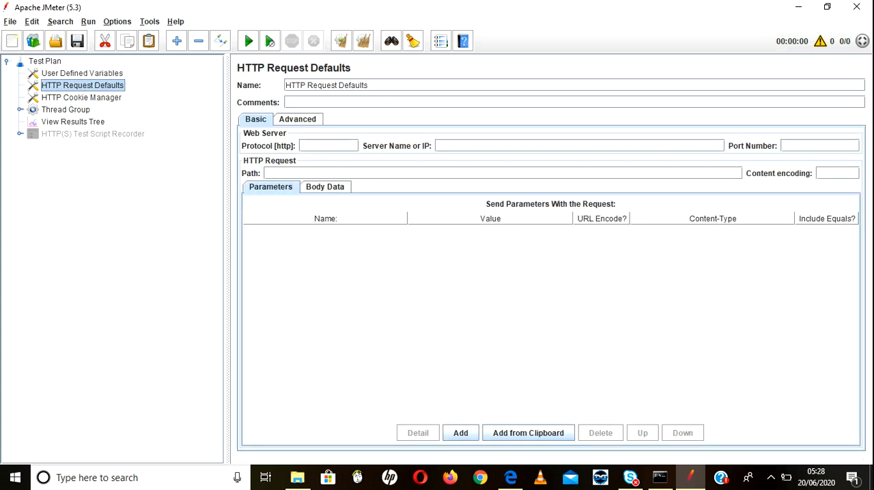
left_click(82, 97)
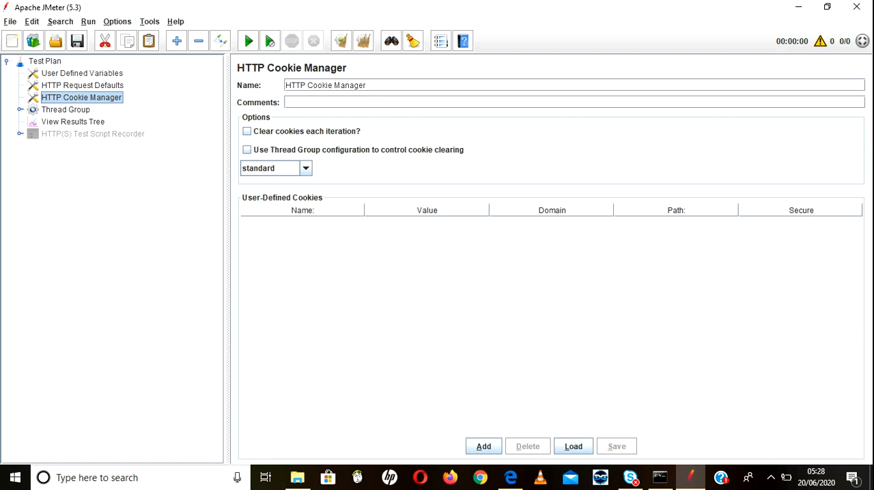
left_click(20, 110)
left_click(66, 109)
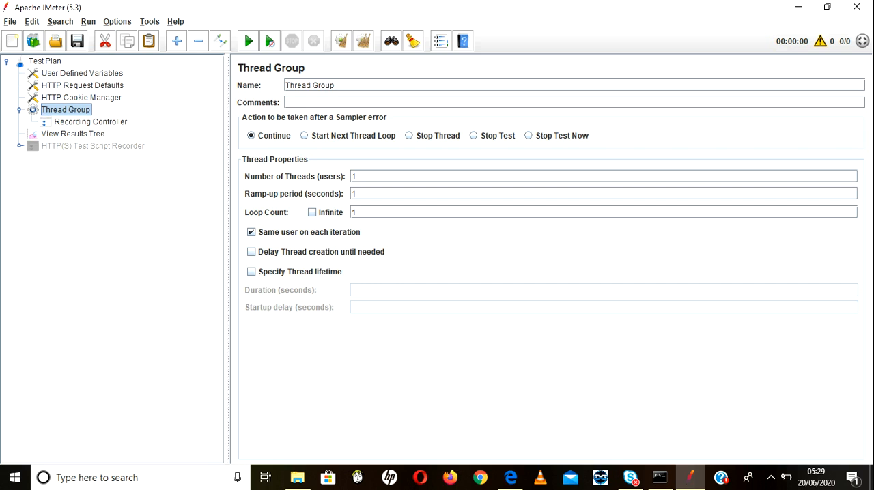
left_click(92, 146)
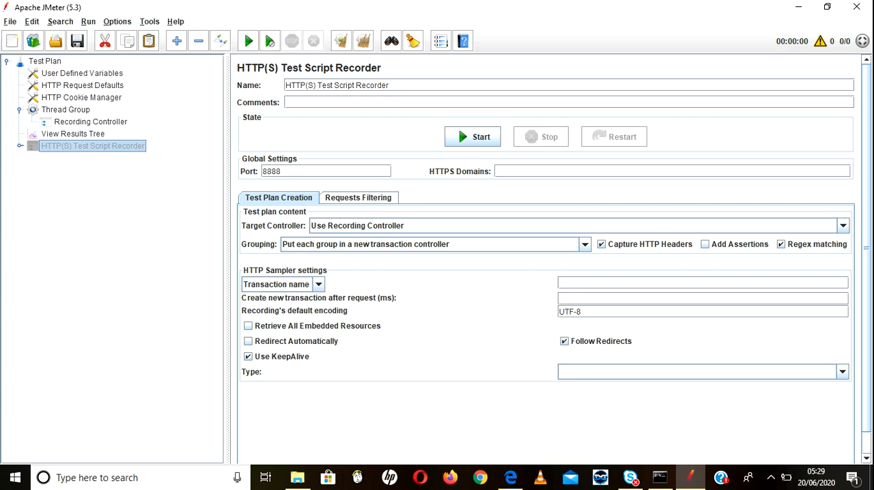
Step: Try 8889 as the test script recorder's port and restore it to 8888
left_click(282, 172)
key("BackSpace")
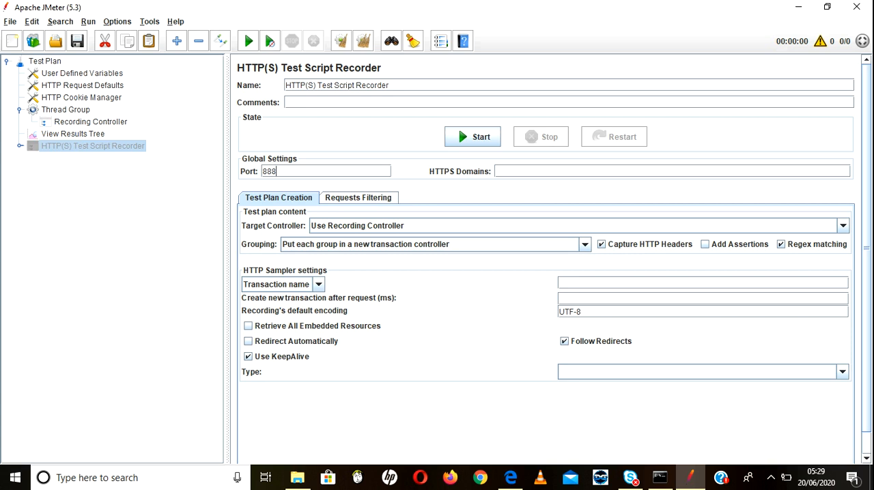
type("9")
key("BackSpace")
type("8")
Step: Review the URL Patterns to Exclude in the recorder's requests filtering settings, from the first pattern to the last
left_click(358, 198)
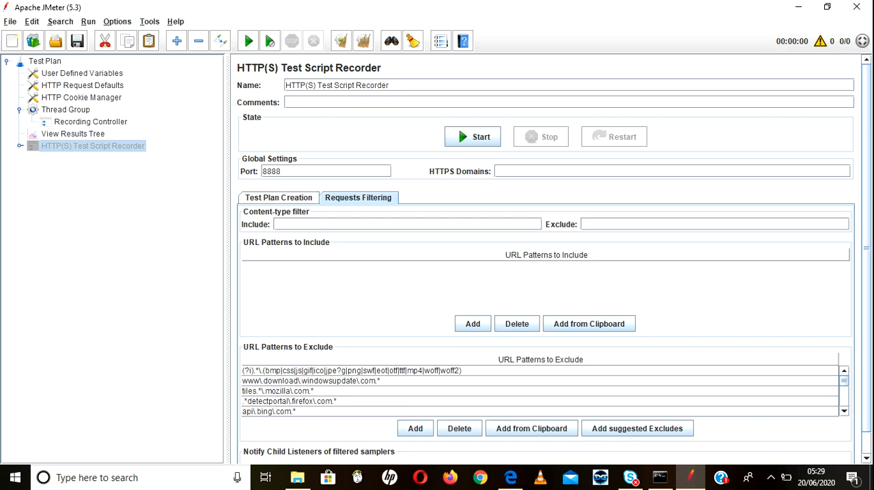
left_click(352, 371)
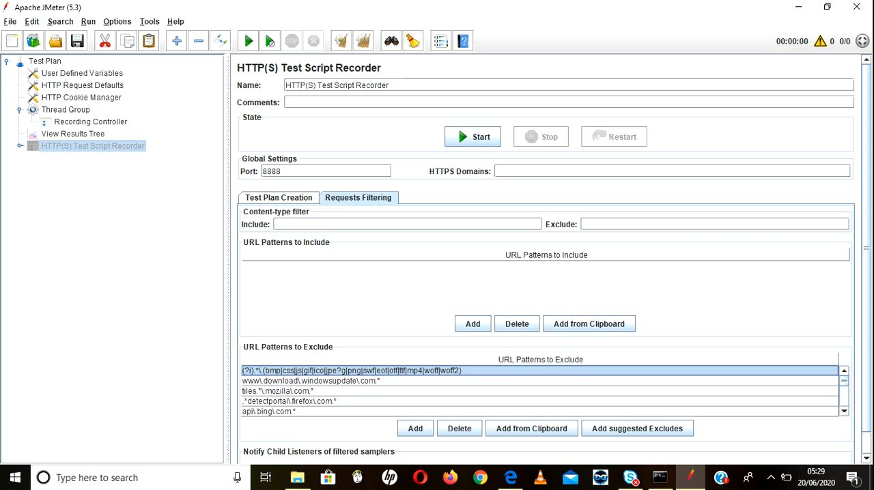
left_click(410, 381)
left_click(409, 391)
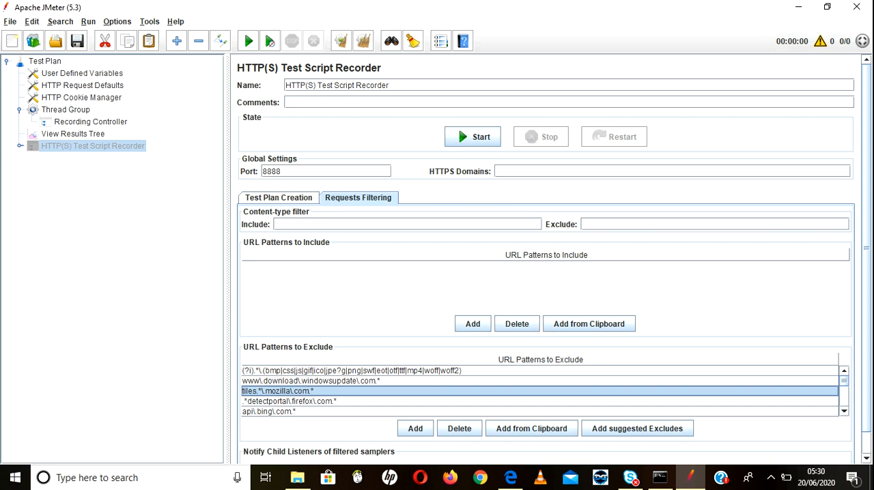
left_click(410, 401)
key("Down")
key("Down")
key("Down")
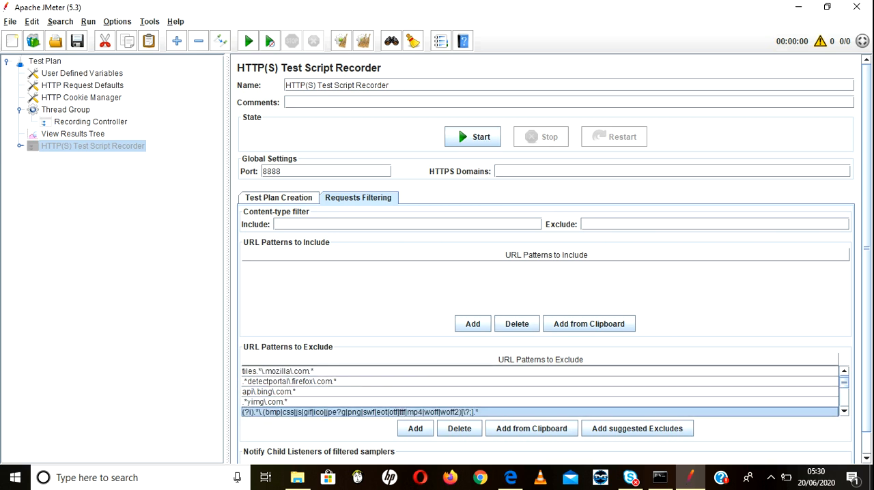
key("Down")
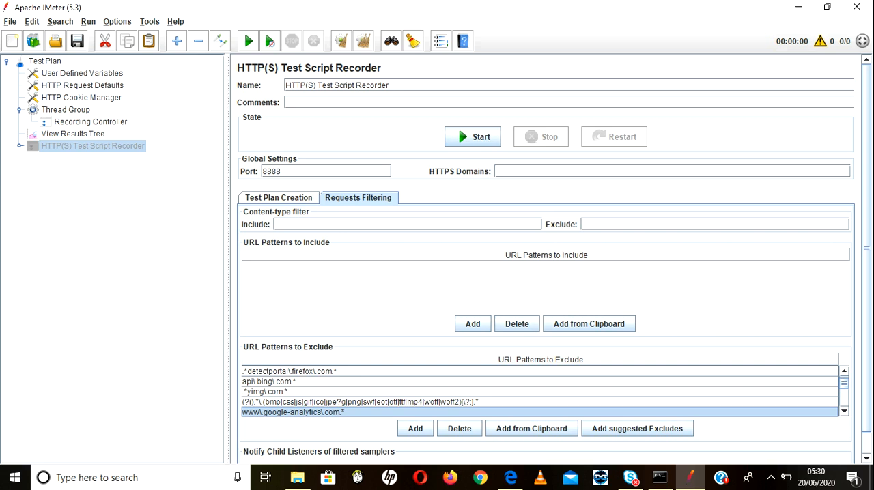
key("Down")
key("Down")
key("Down")
key("Down")
key("Down")
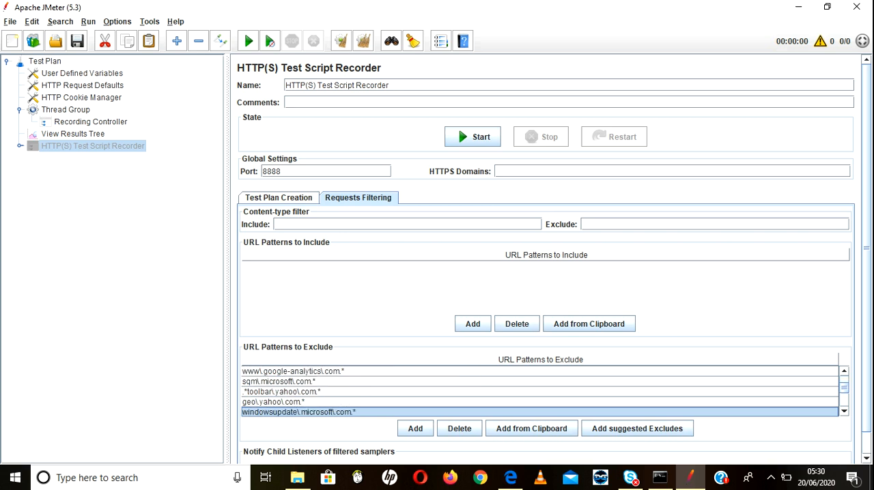
key("Down")
key("Down")
key("Down")
key("Down")
key("Down")
key("Down")
key("Down")
key("Down")
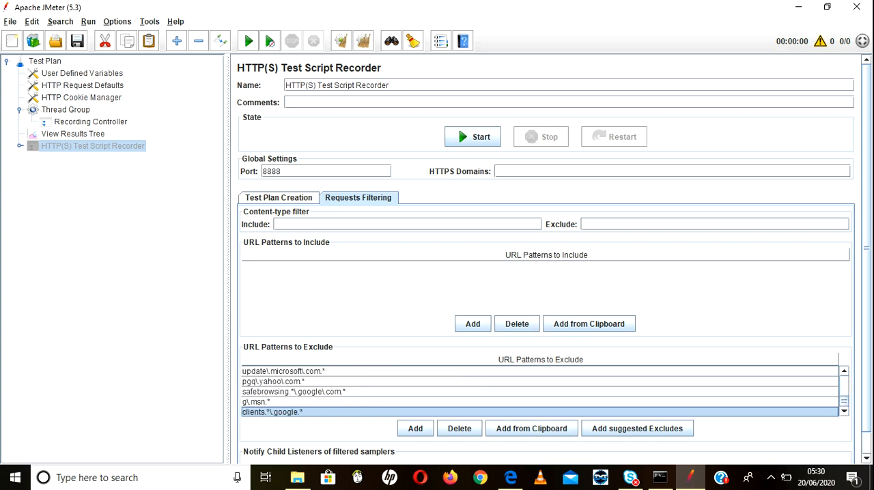
Step: Add the pattern .*\.css to the recorder's URL Patterns to Exclude
left_click(416, 428)
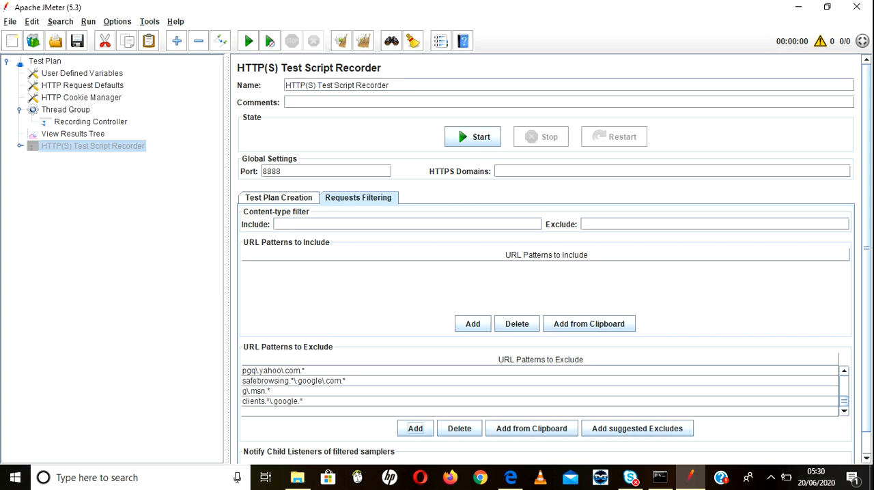
left_click(415, 412)
double_click(415, 411)
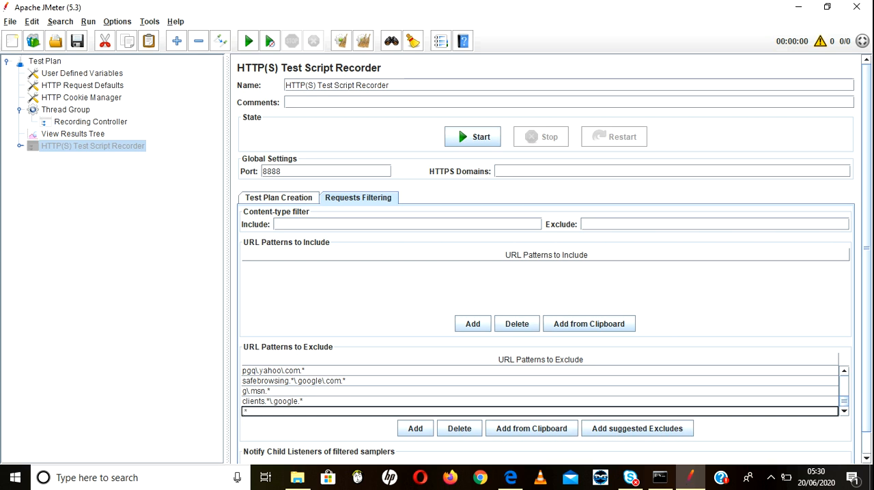
type("*\\")
type(".")
type(".css")
Step: Start the test script recorder, changing its port to 8889, and acknowledge the root CA certificate notice
left_click(472, 137)
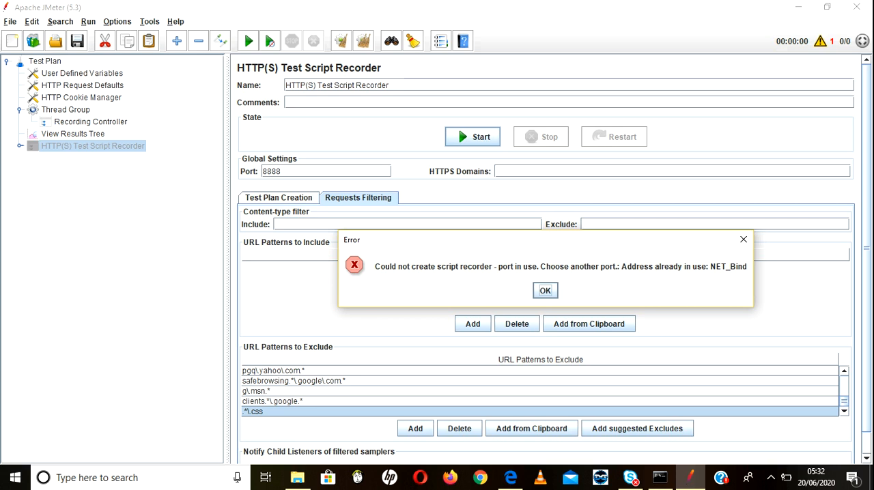
key("Return")
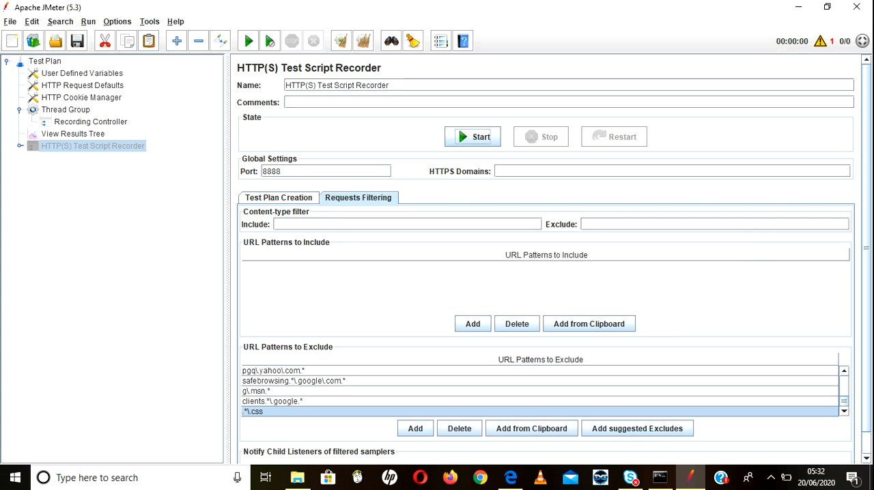
left_click(282, 172)
key("BackSpace")
type("9")
left_click(473, 137)
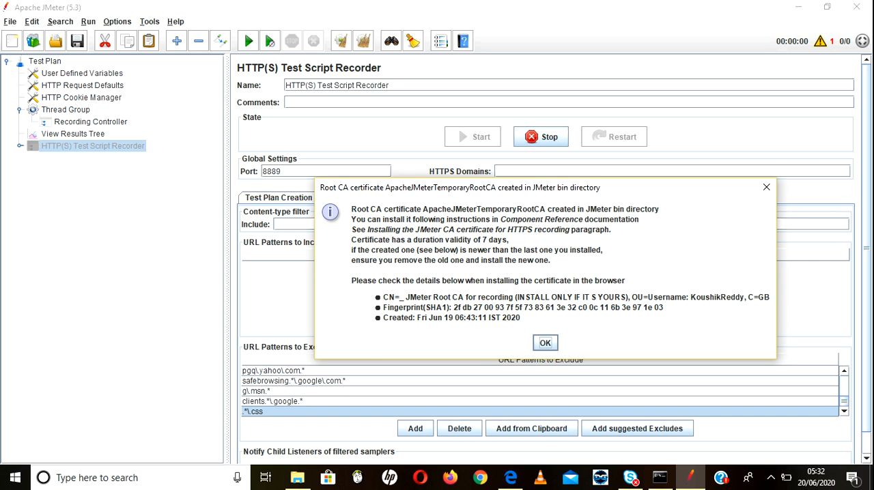
key("Return")
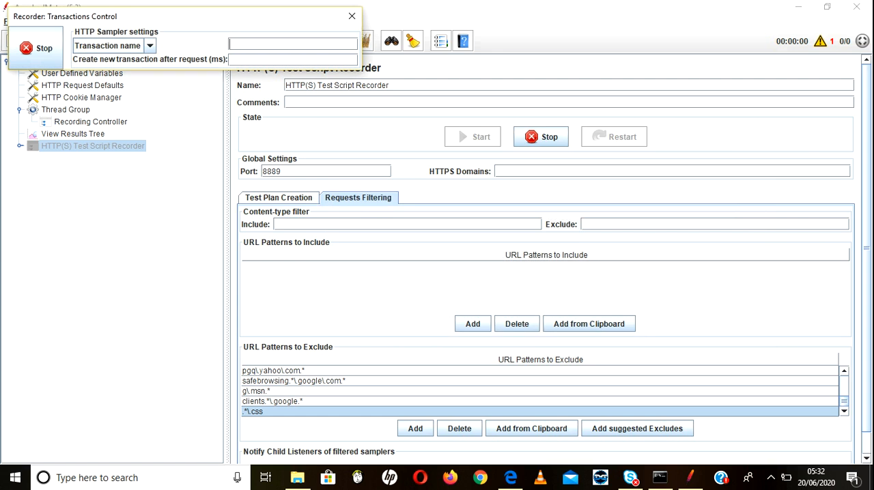
Step: Locate ApacheJMeterTemporaryRootCA.crt in the apache-jmeter-5.3 bin folder in File Explorer and return to JMeter
left_click(297, 478)
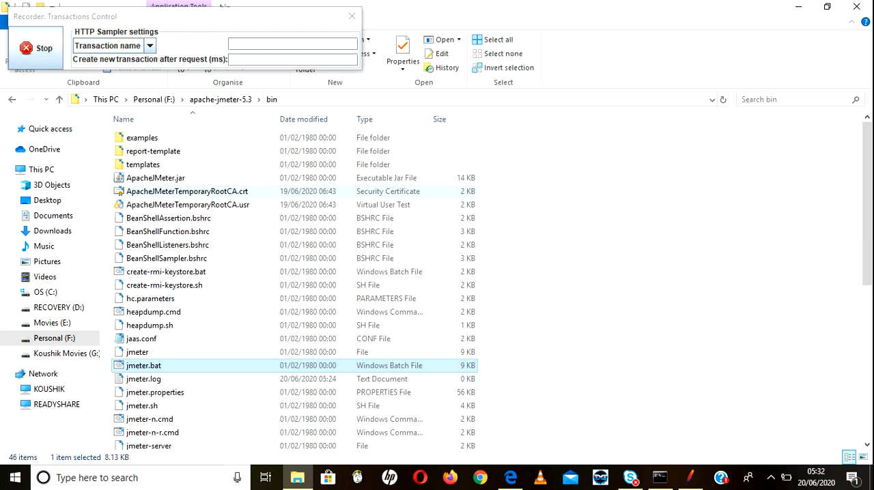
left_click(187, 192)
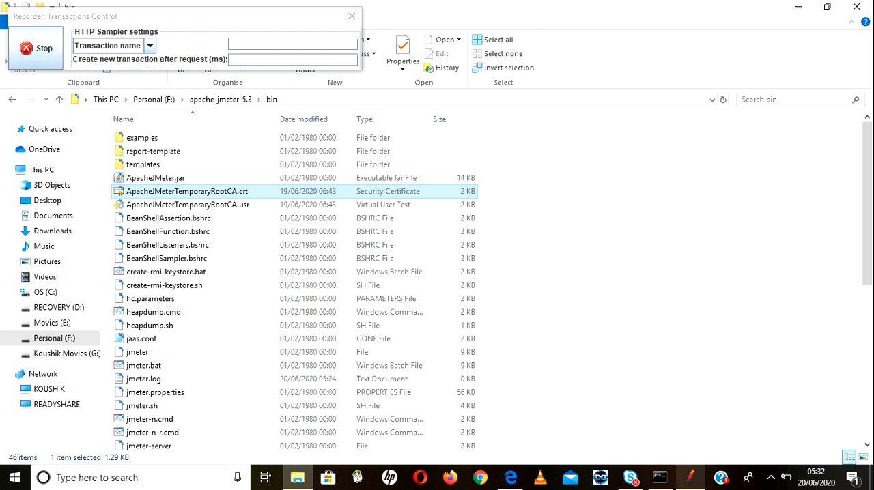
left_click(690, 478)
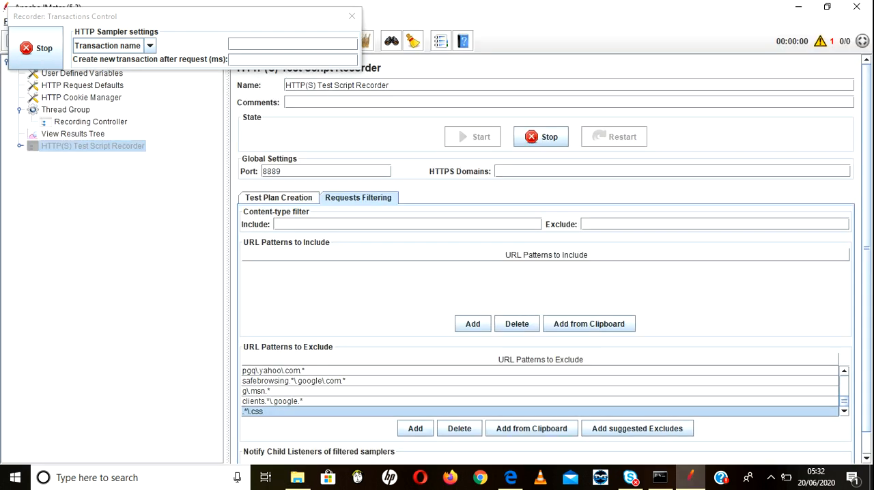
Step: Switch to Chrome and load blazedemo.com while the JMeter recorder is running
left_click(480, 477)
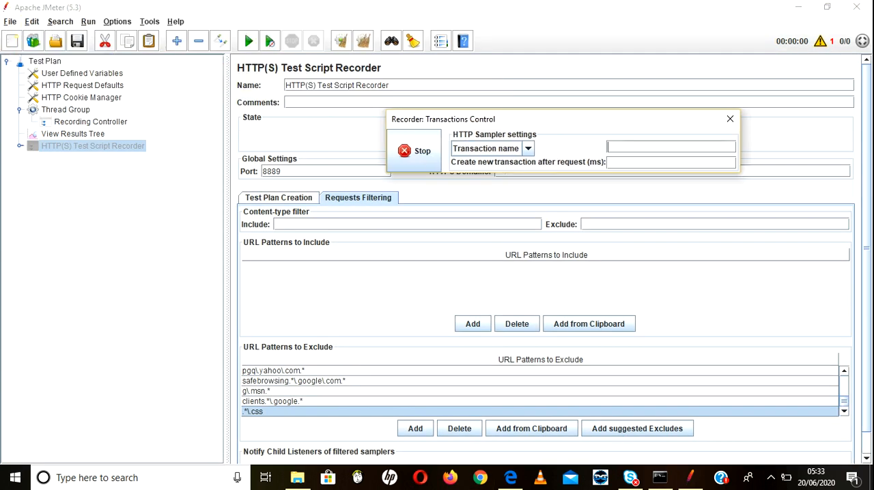
left_click(480, 478)
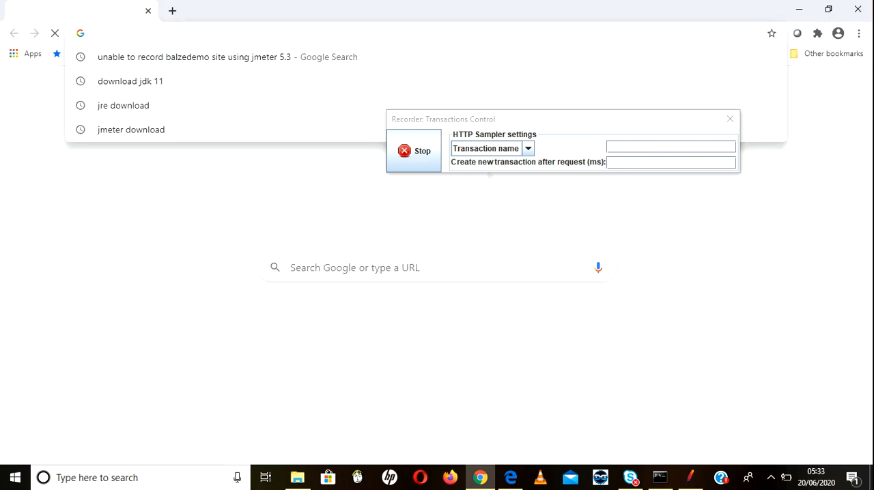
type("blazedemo.com")
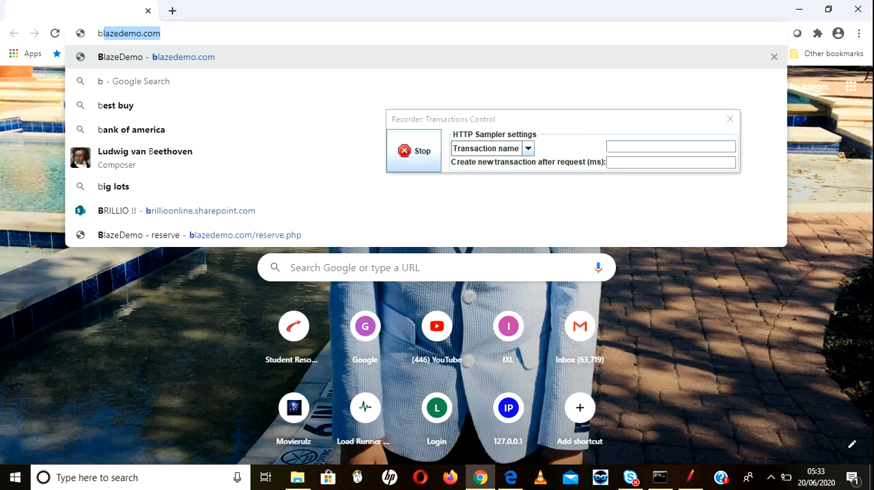
key("Return")
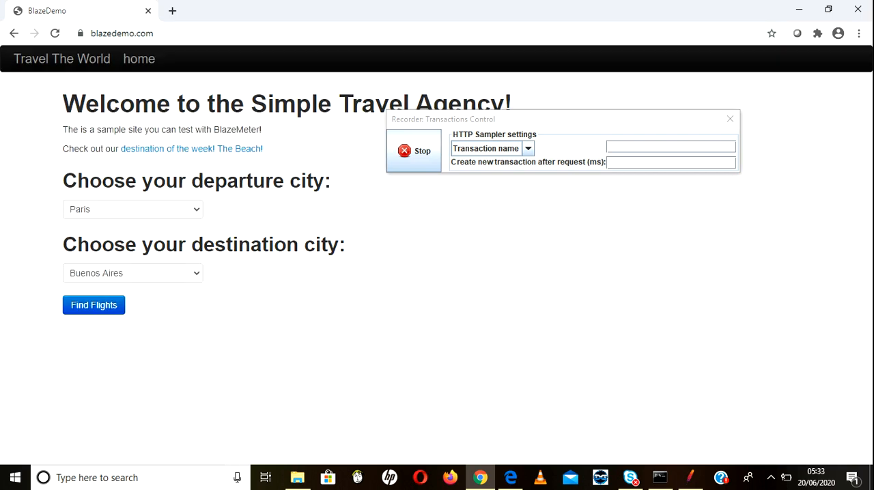
left_click(690, 478)
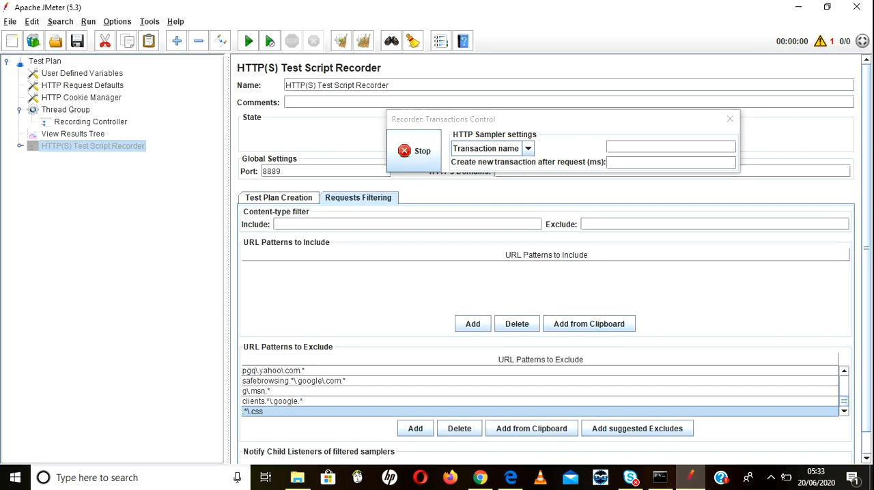
left_click(480, 478)
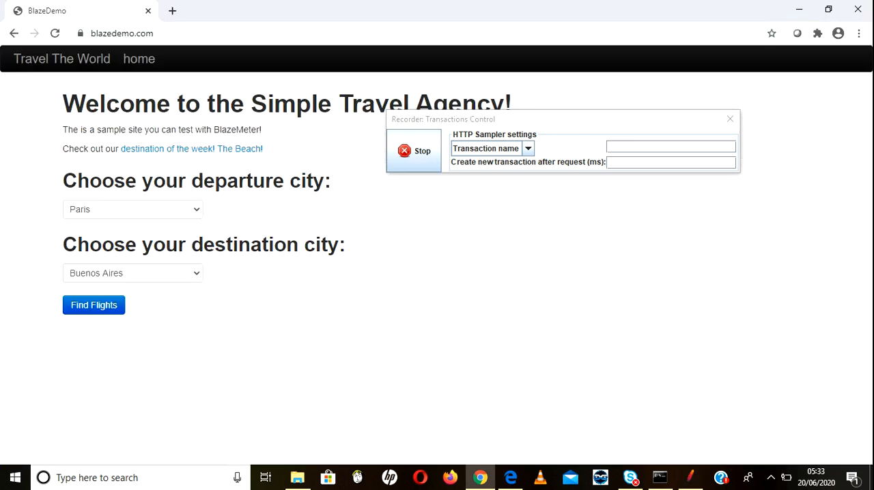
Step: Book Virgin America flight 43 from Paris to Buenos Aires, submitting the purchase form without filling in any passenger details
left_click(93, 305)
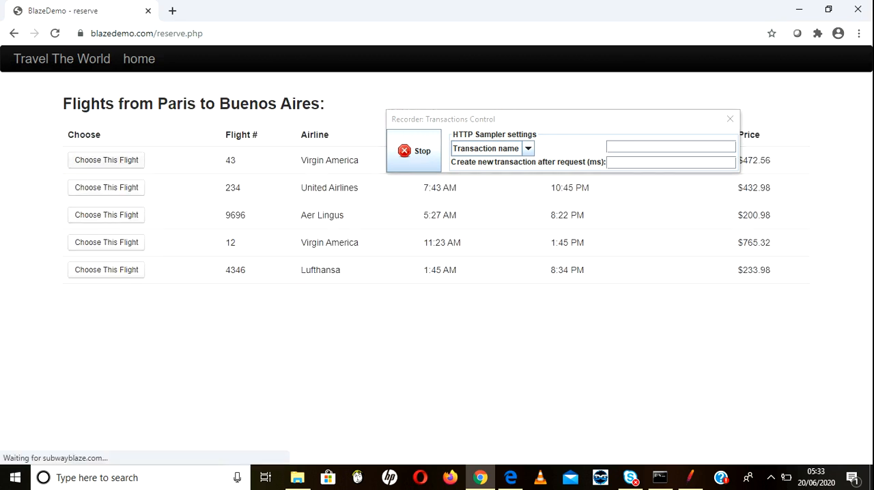
left_click(106, 161)
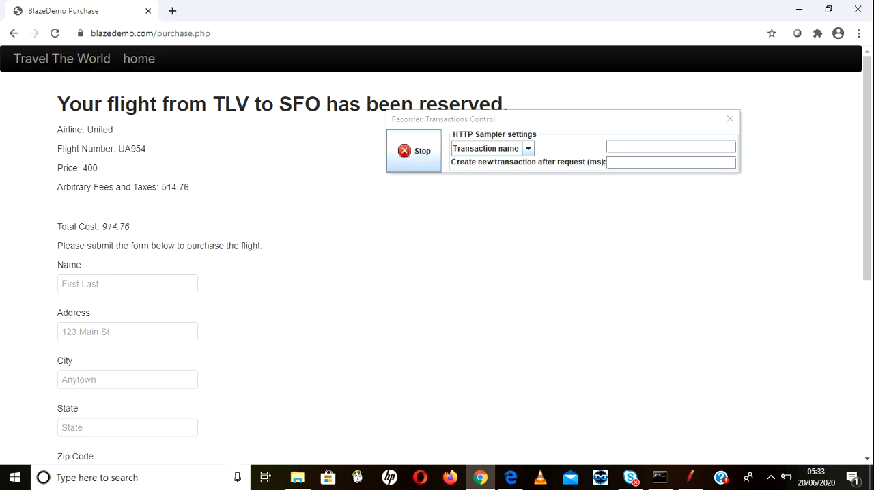
scroll(437, 255, "down", 5)
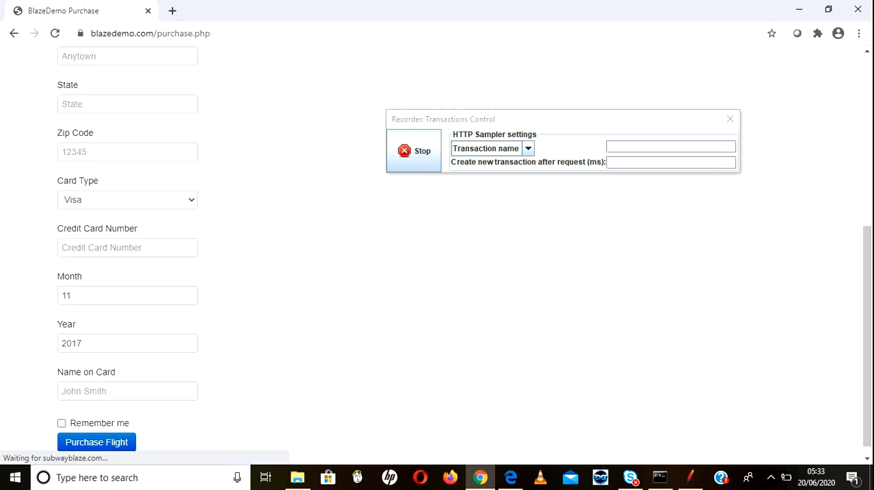
left_click(96, 442)
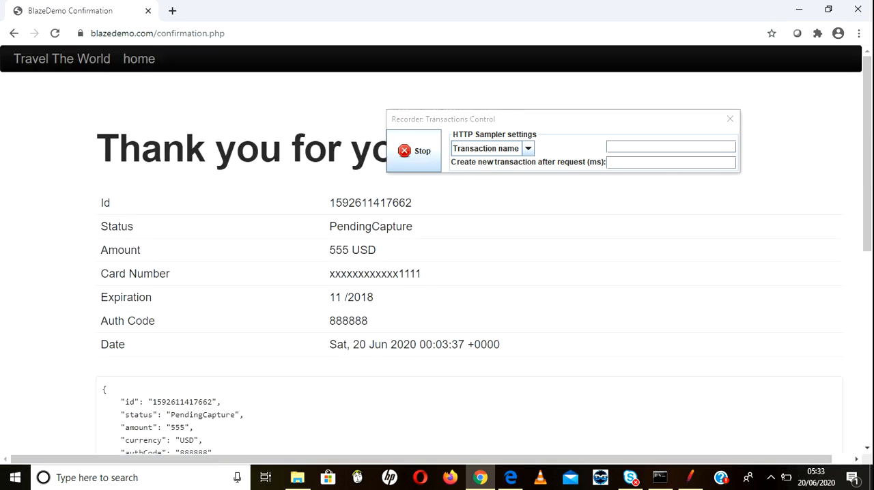
Step: Return to JMeter, check the Recording Controller for recorded samples and expand the HTTP(S) Test Script Recorder
key("alt+Tab")
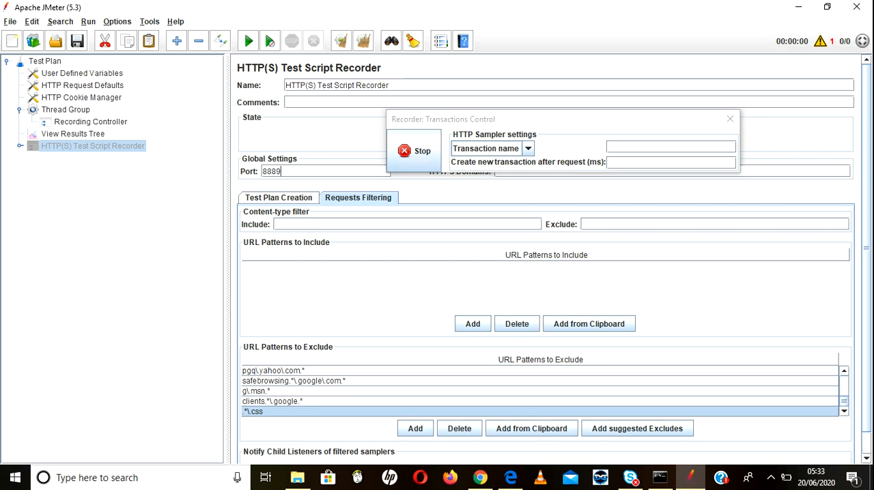
left_click(91, 122)
left_click(20, 147)
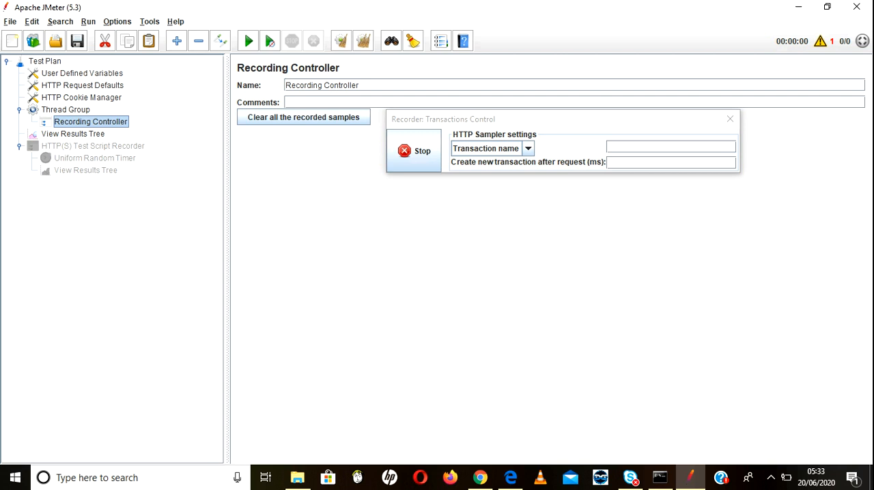
Step: Bring up Microsoft Edge on its Start page in place of the JMeter proxy guide, and return to JMeter
left_click(510, 478)
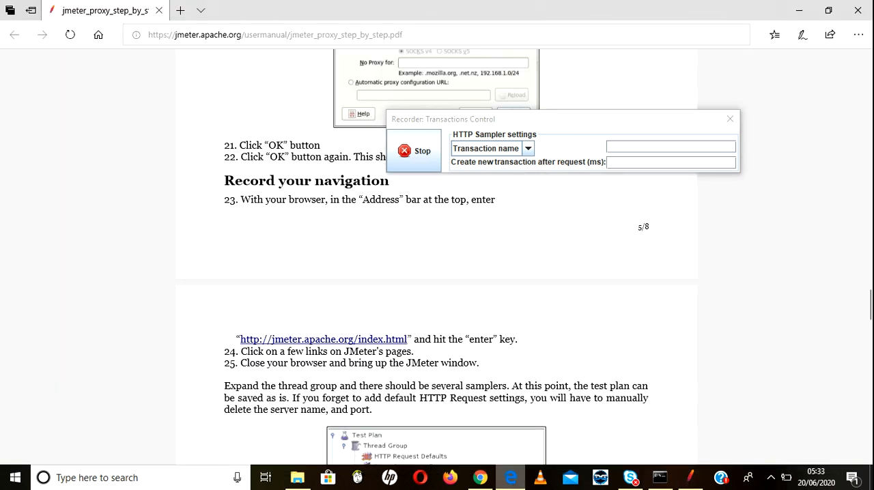
left_click(799, 10)
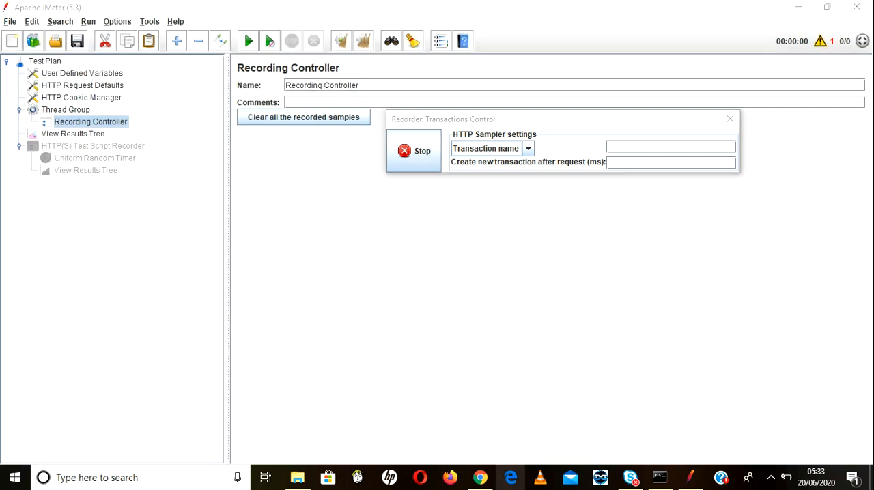
left_click(511, 478)
mouse_move(479, 478)
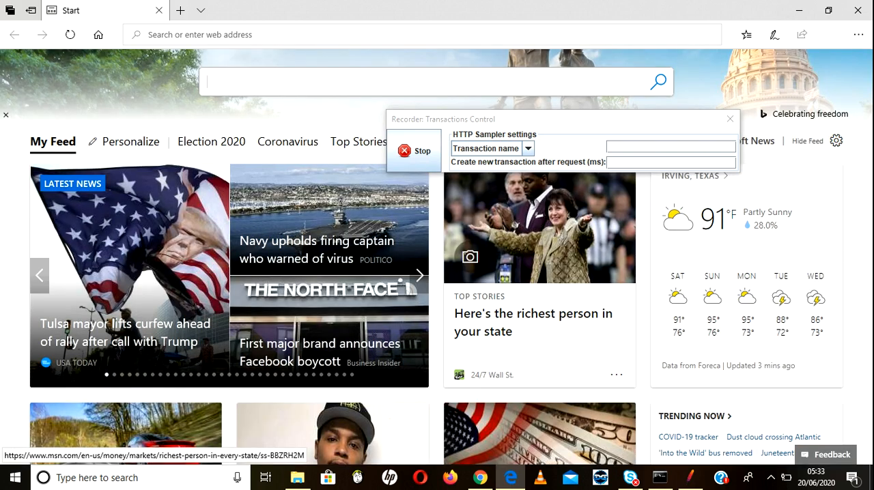
key("alt+Tab")
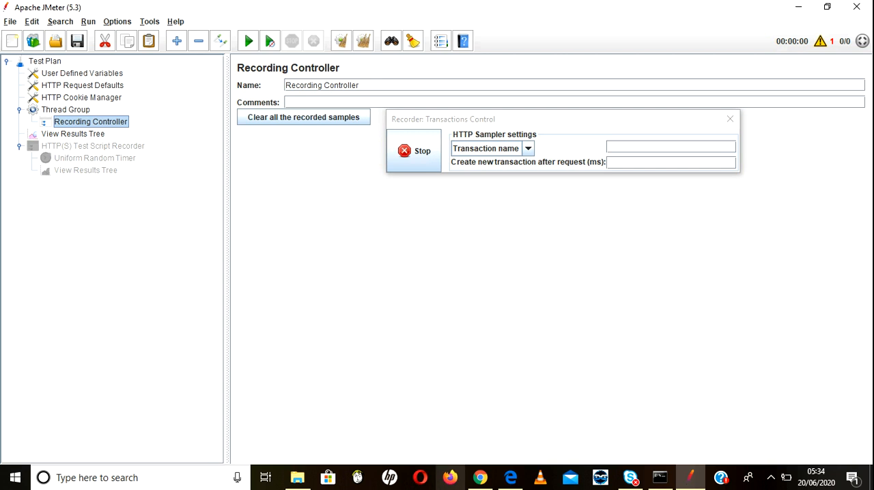
mouse_move(480, 477)
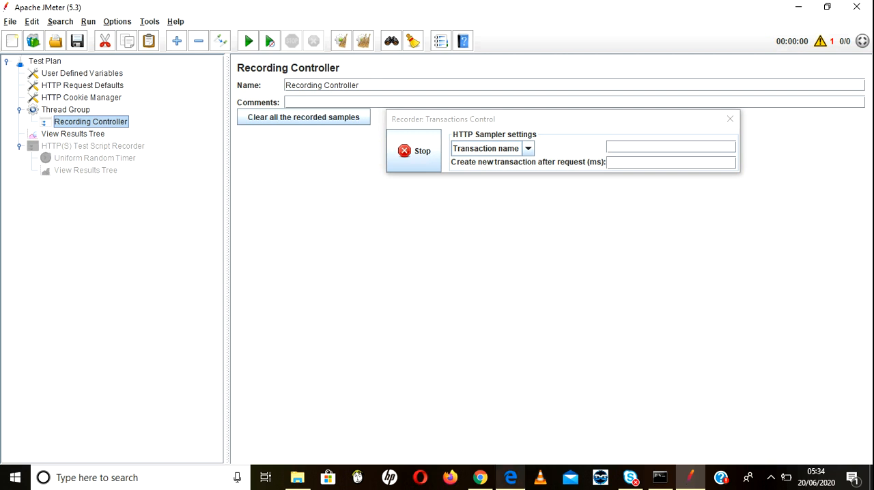
Step: Open Microsoft Edge's settings and move the recorder's Transactions Control window clear of them
mouse_move(511, 478)
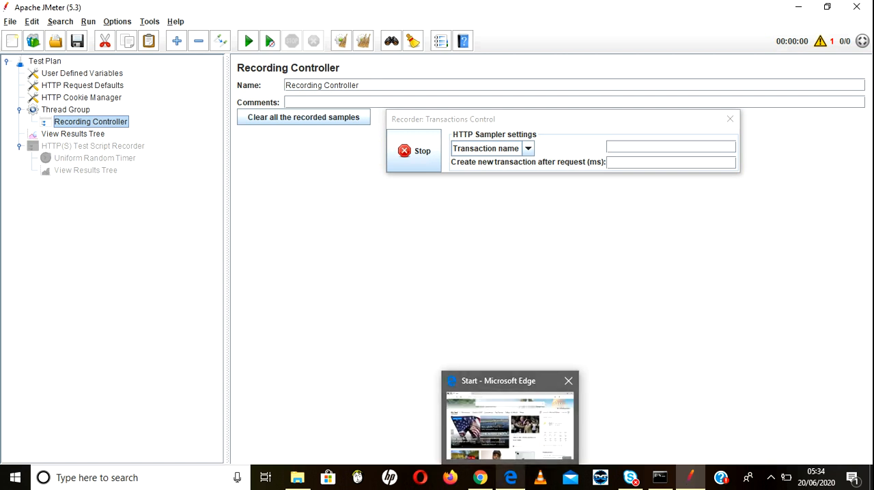
left_click(510, 423)
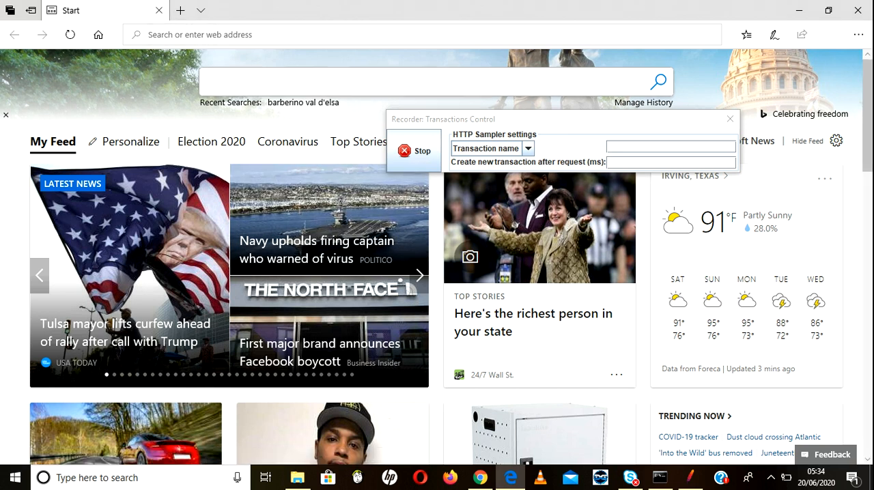
key("ctrl+f")
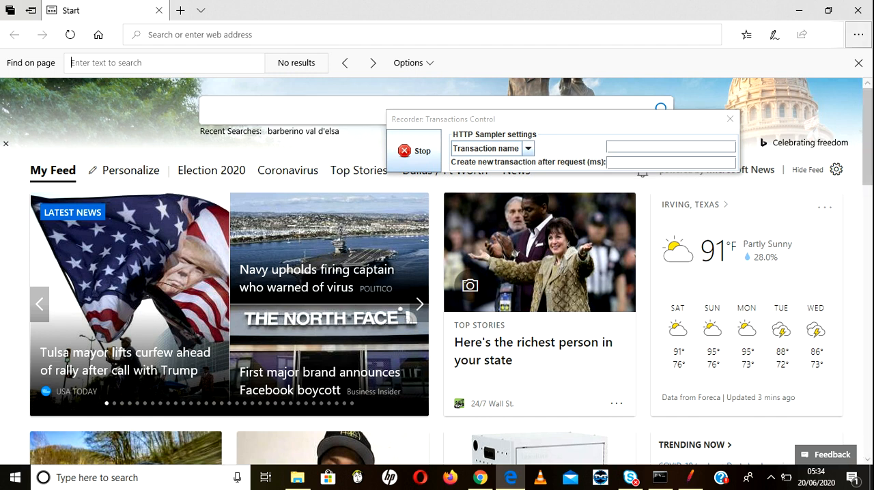
left_click(859, 34)
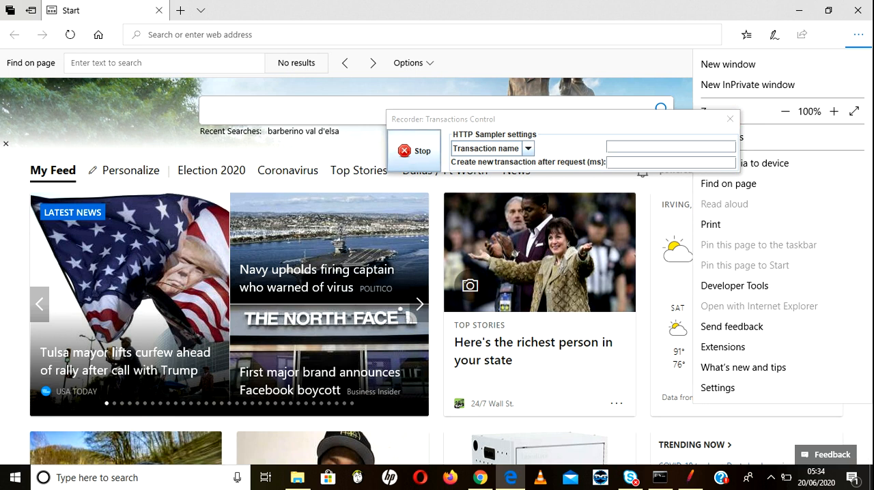
left_click(717, 388)
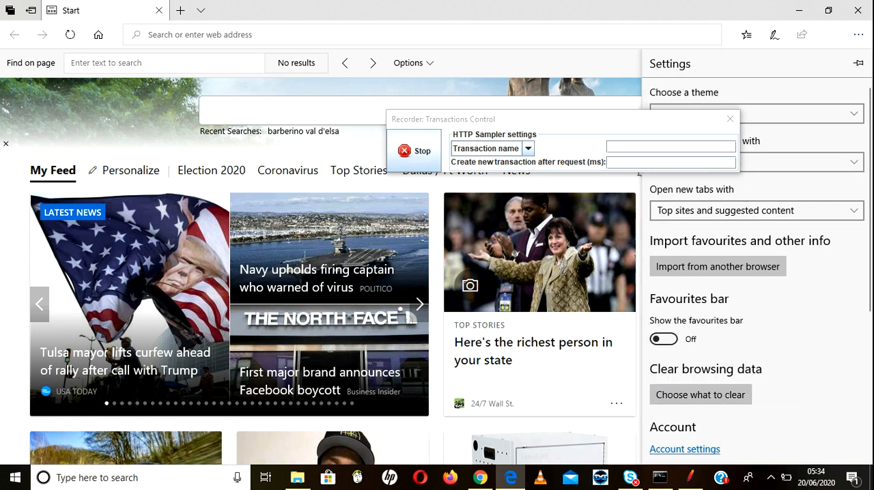
left_click_drag(540, 119, 327, 49)
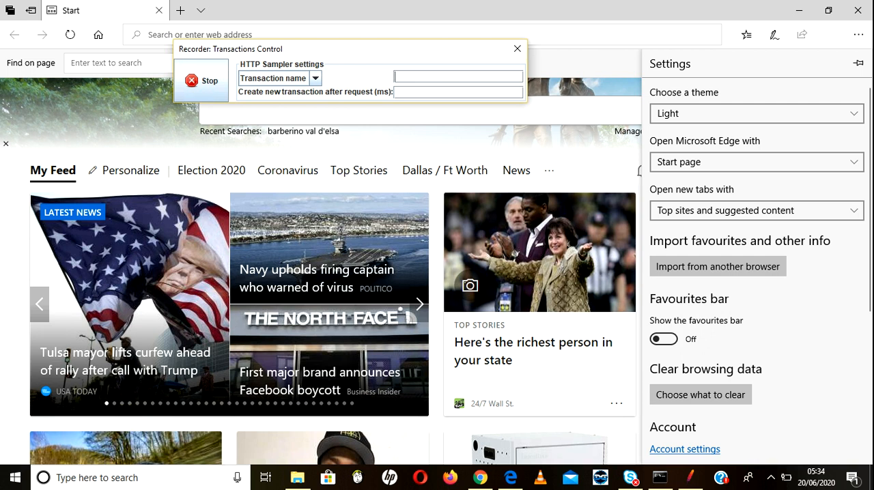
Step: Open the Windows proxy settings from Edge's advanced settings and stop the JMeter recorder
left_click(685, 449)
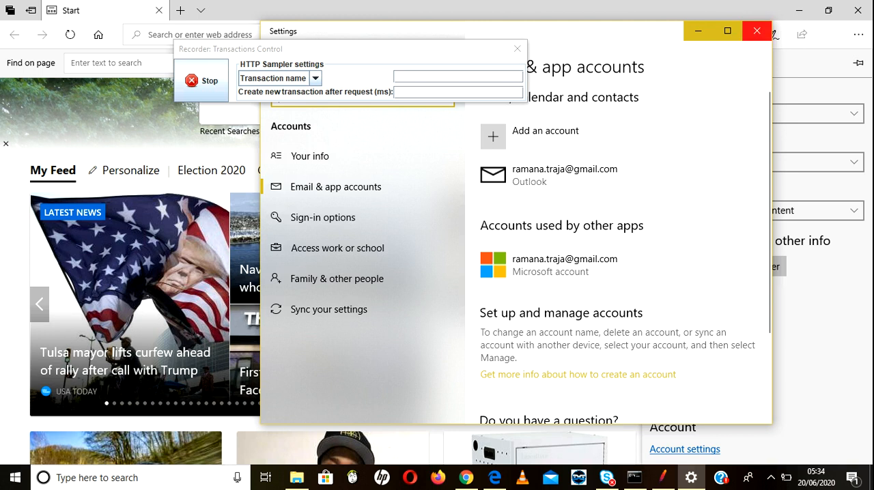
left_click(757, 31)
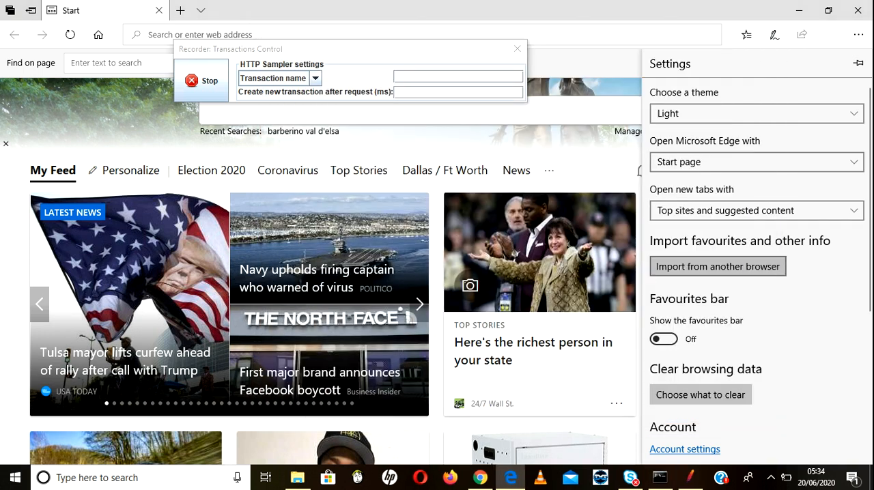
scroll(757, 273, "down", 5)
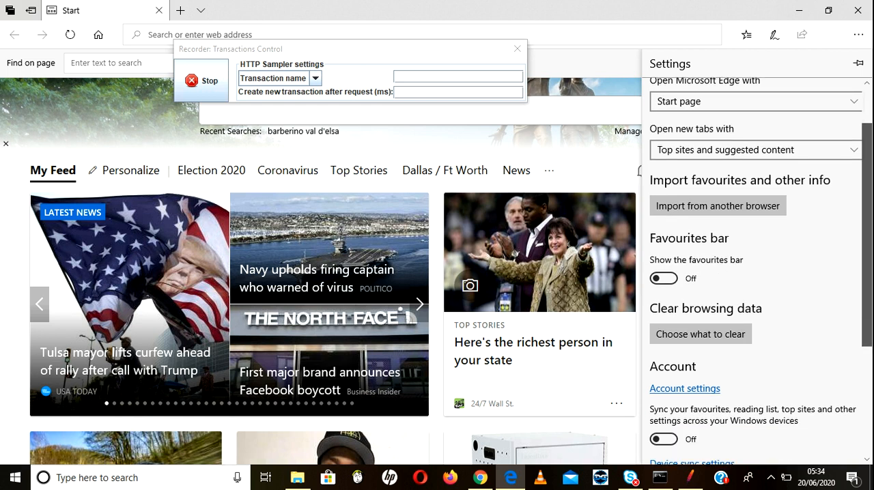
scroll(756, 273, "down", 2)
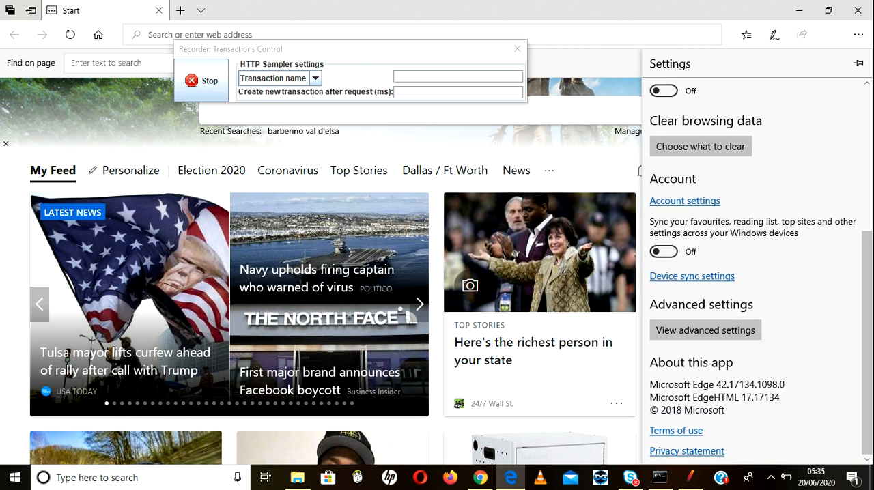
left_click(705, 330)
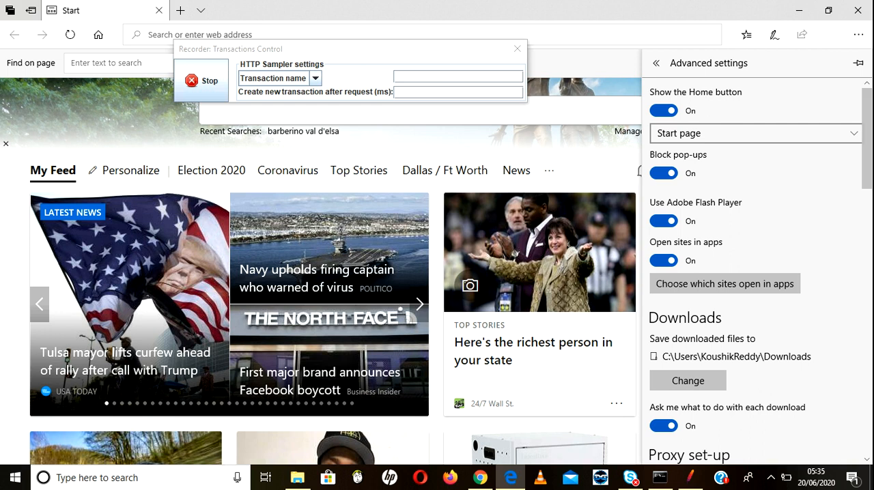
scroll(751, 273, "down", 5)
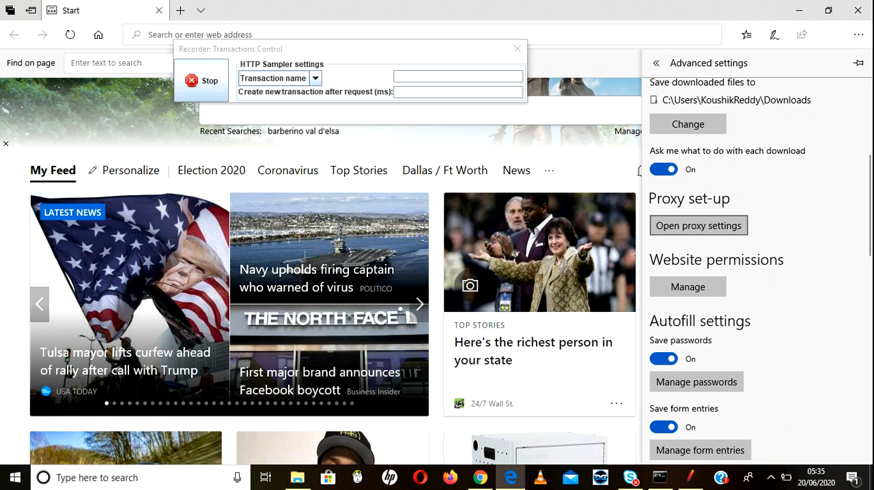
left_click(698, 225)
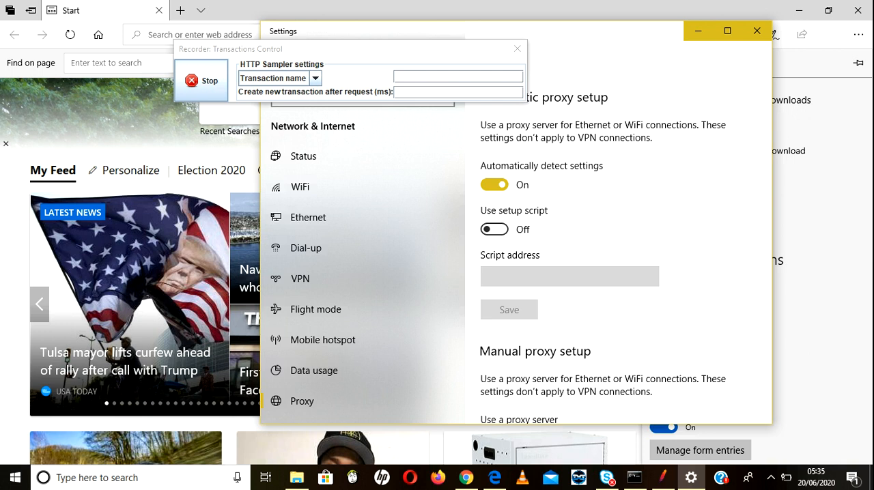
left_click(201, 81)
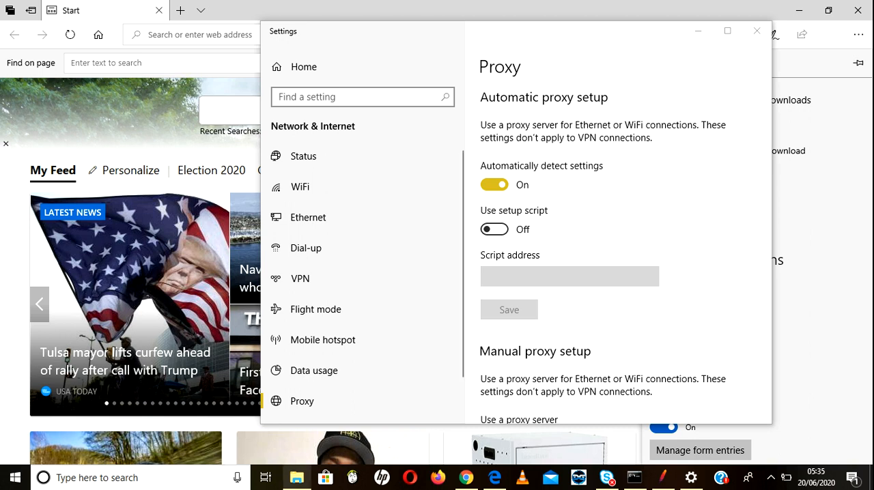
Step: Switch to Chrome, where the BlazeDemo confirmation page is loaded, and open the browser's settings
left_click(296, 477)
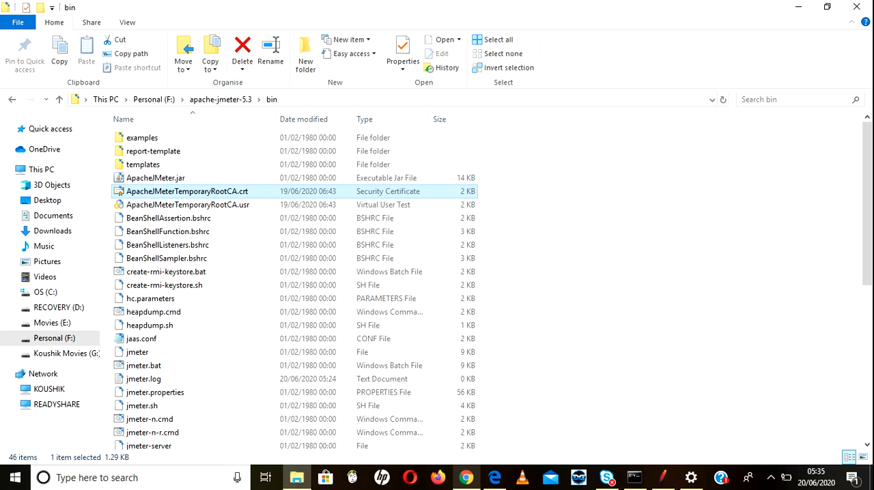
left_click(466, 477)
left_click(465, 477)
left_click(466, 477)
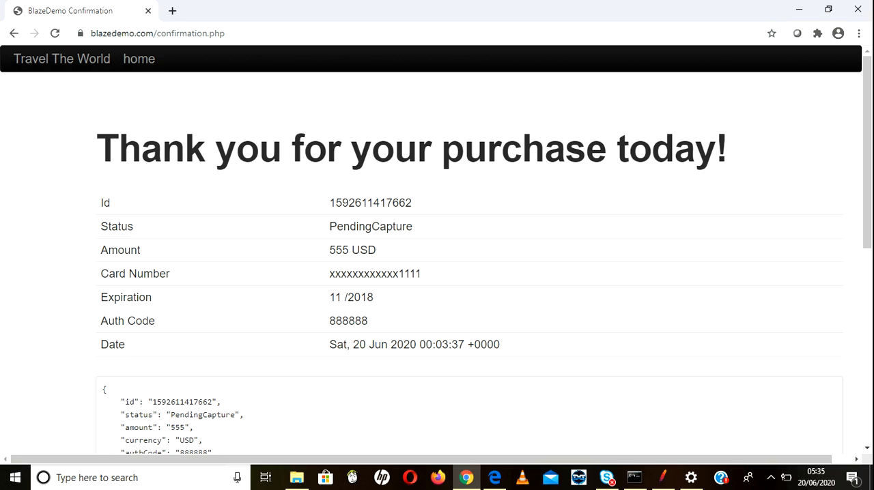
left_click(858, 33)
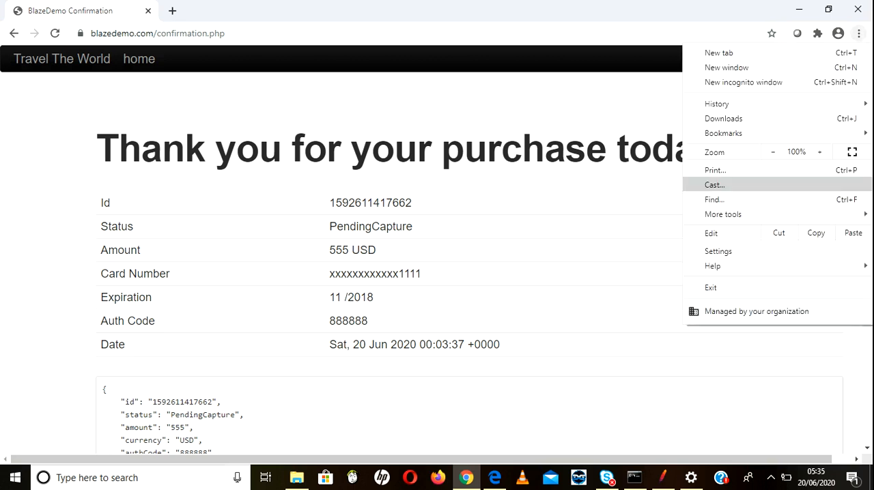
left_click(718, 251)
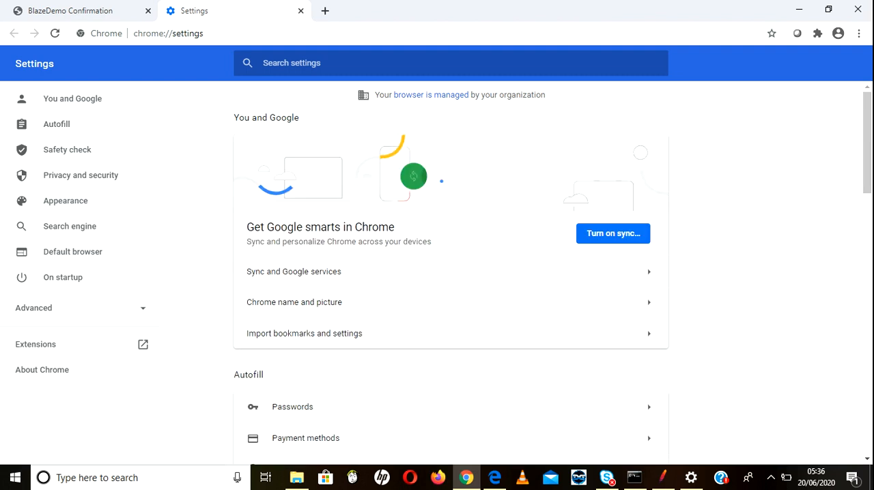
Step: Open Chrome's certificate manager from its security settings and select the JMeter Root CA among the Trusted Root Certification Authorities
left_click(80, 175)
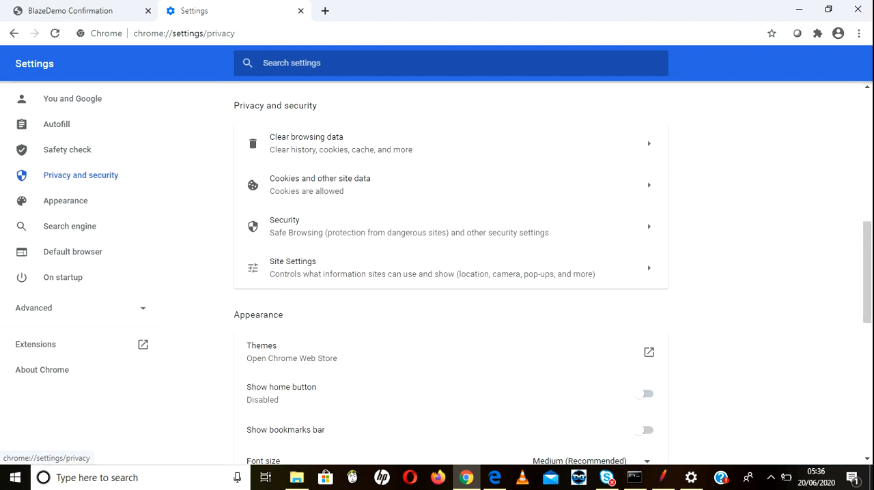
left_click(409, 227)
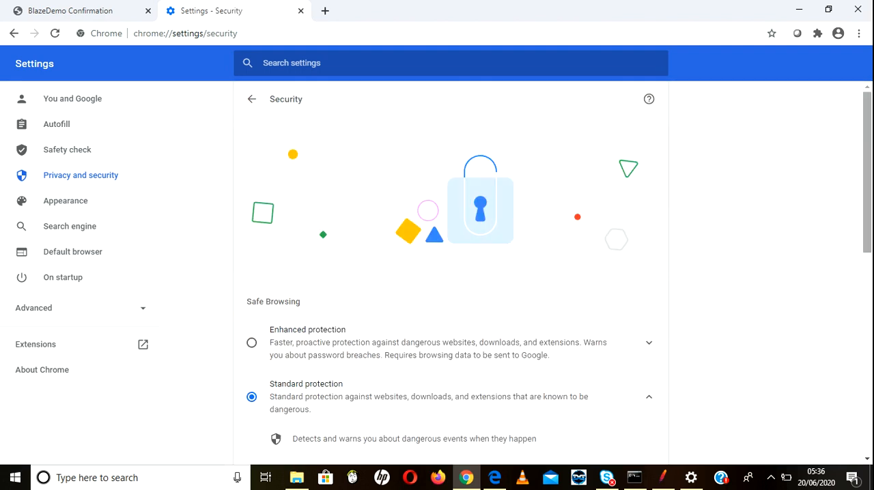
scroll(450, 273, "down", 4)
scroll(450, 273, "down", 3)
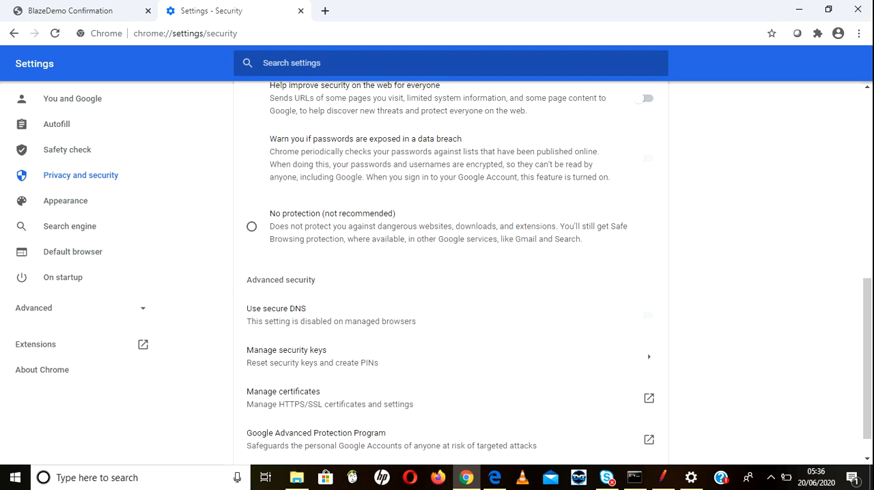
left_click(649, 398)
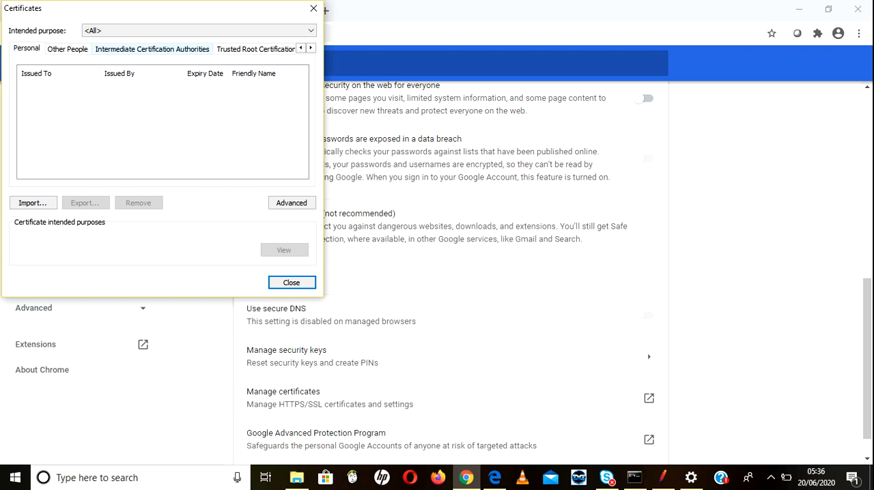
left_click(268, 49)
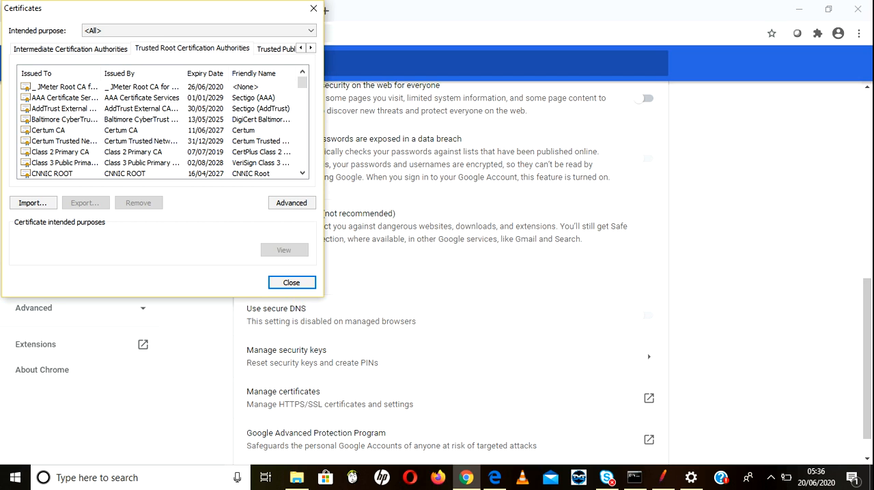
left_click(64, 87)
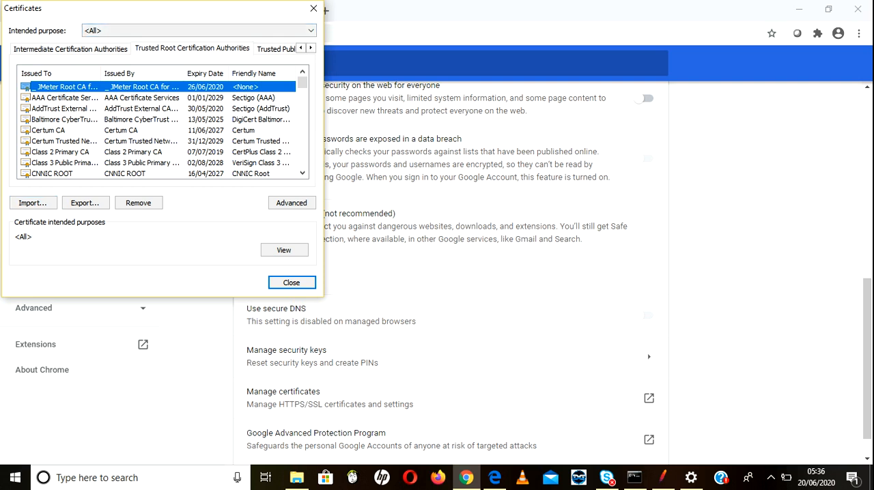
Step: Start a certificate import and choose ApacheJMeterTemporaryRootCA.crt from F:\apache-jmeter-5.3\bin as the file to import
left_click(32, 203)
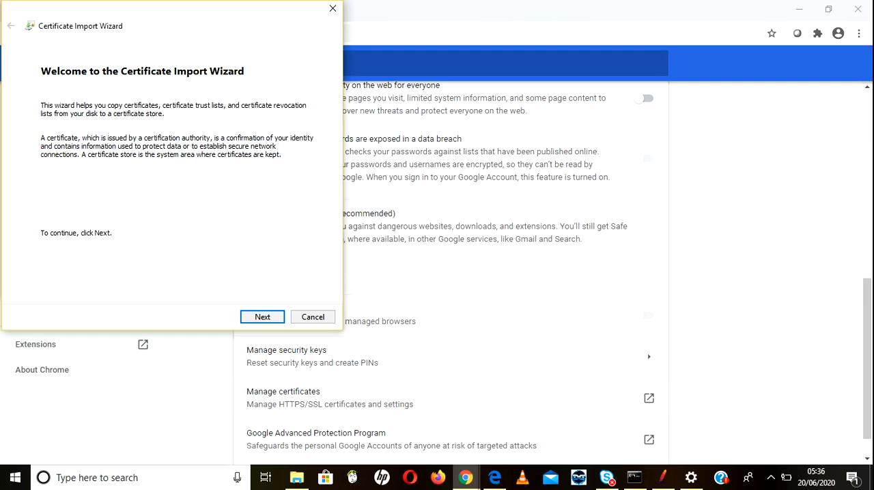
key("Return")
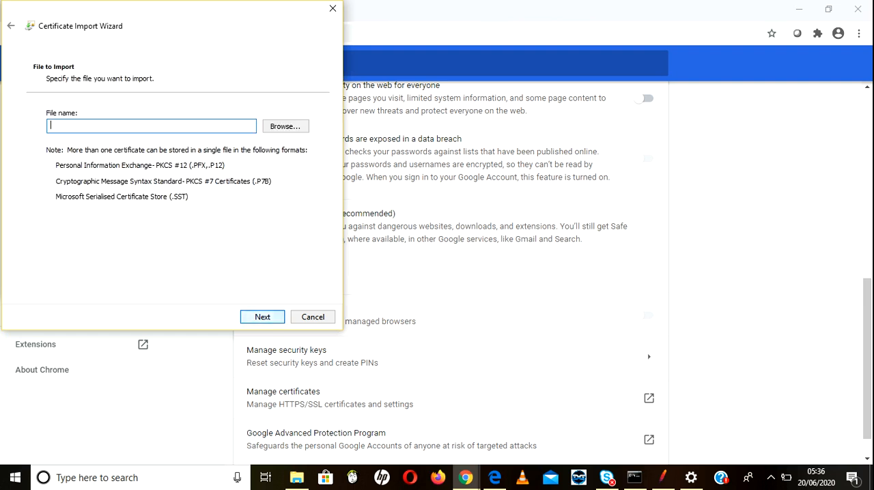
left_click(285, 126)
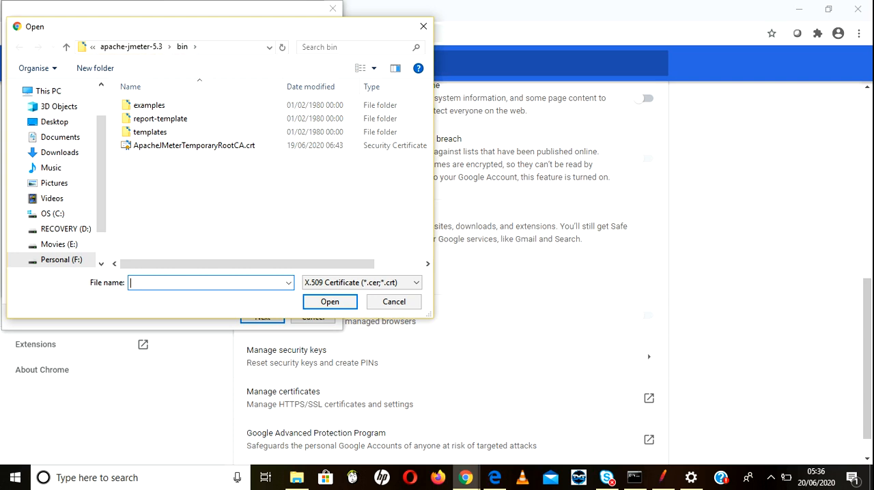
left_click(229, 47)
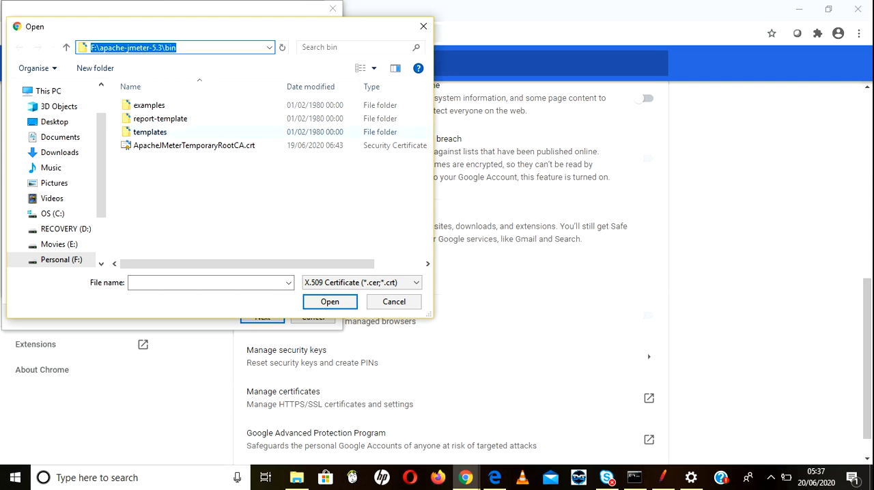
left_click(194, 145)
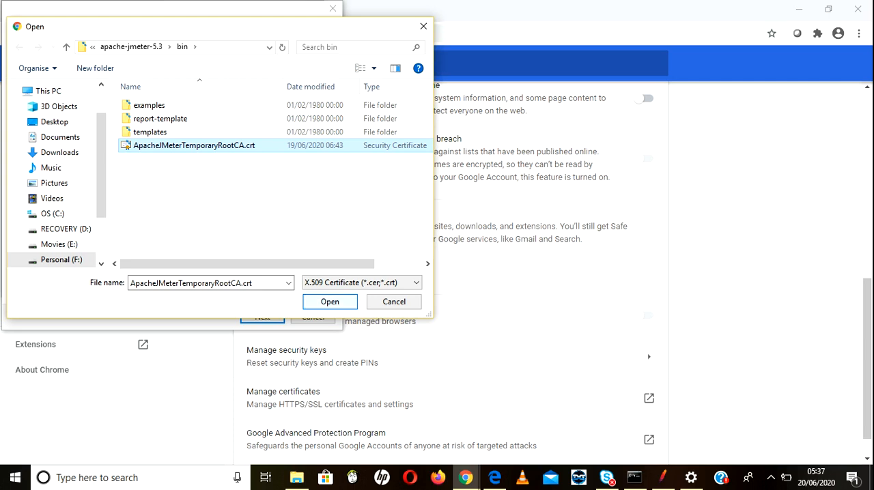
key("Return")
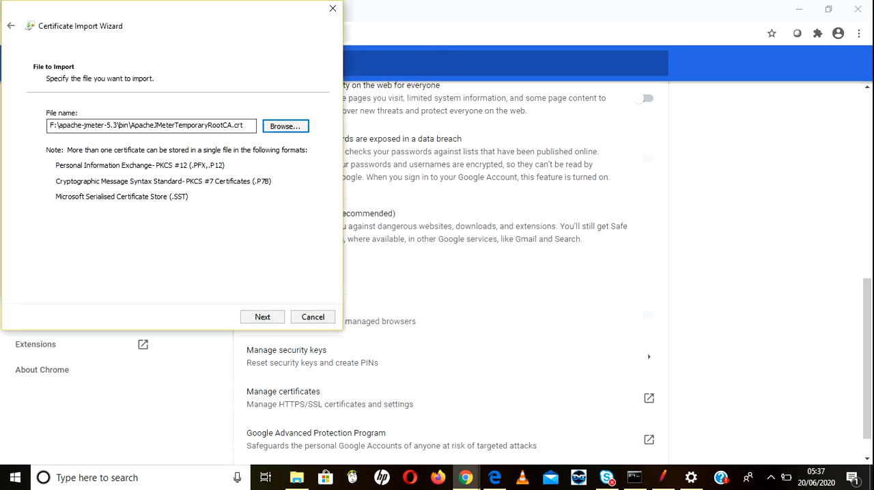
Step: Finish importing the certificate into the Trusted Root Certification Authorities store and close the certificate manager
left_click(262, 317)
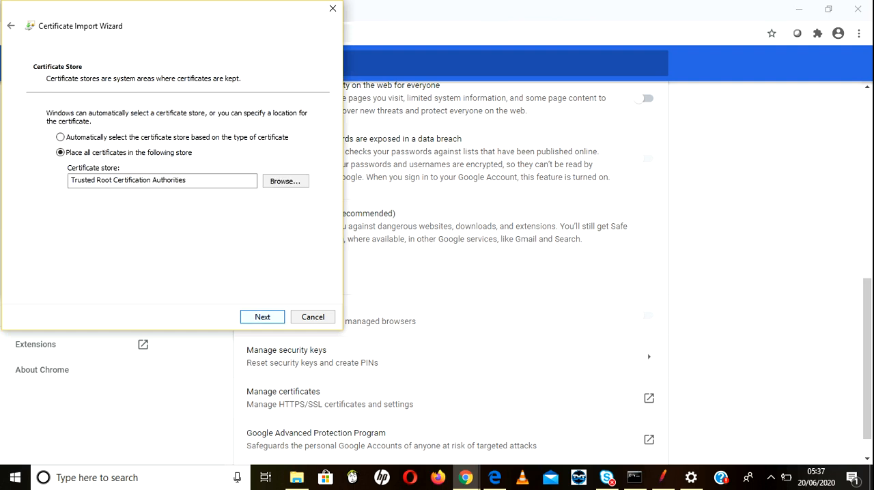
left_click(262, 317)
left_click(262, 317)
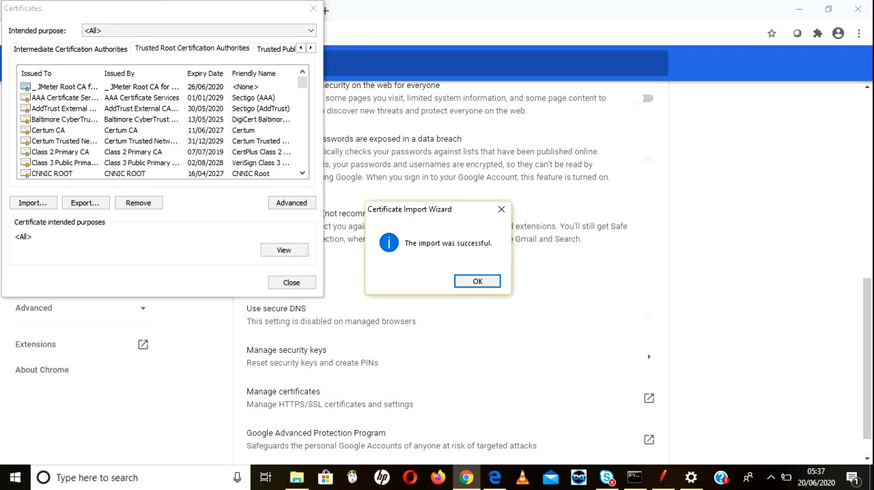
key("Return")
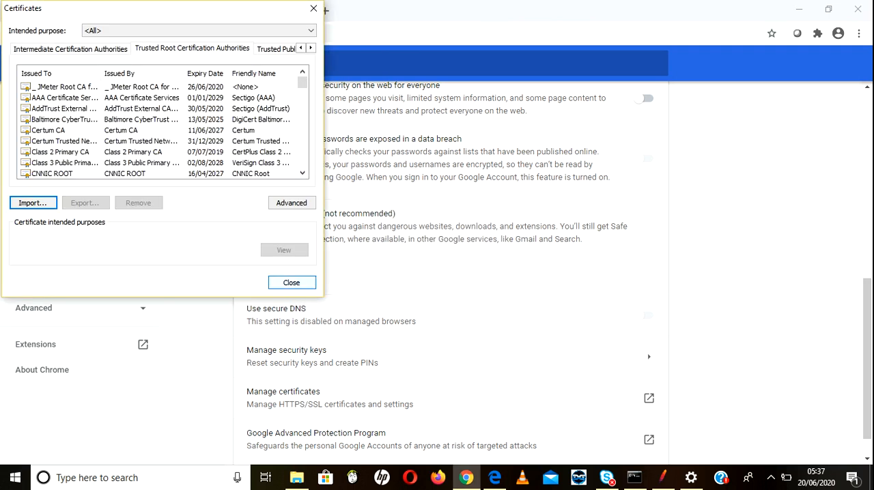
key("Escape")
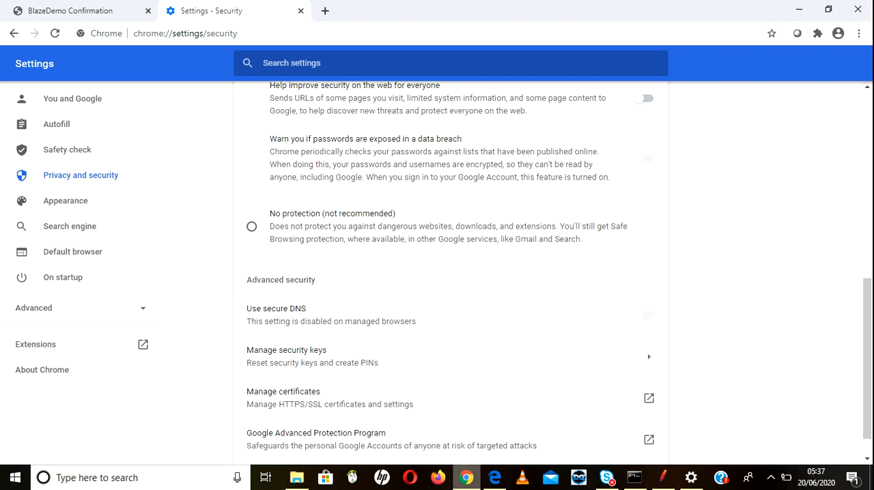
Step: Launch Firefox, decline making it the default browser, and open its options
mouse_move(466, 477)
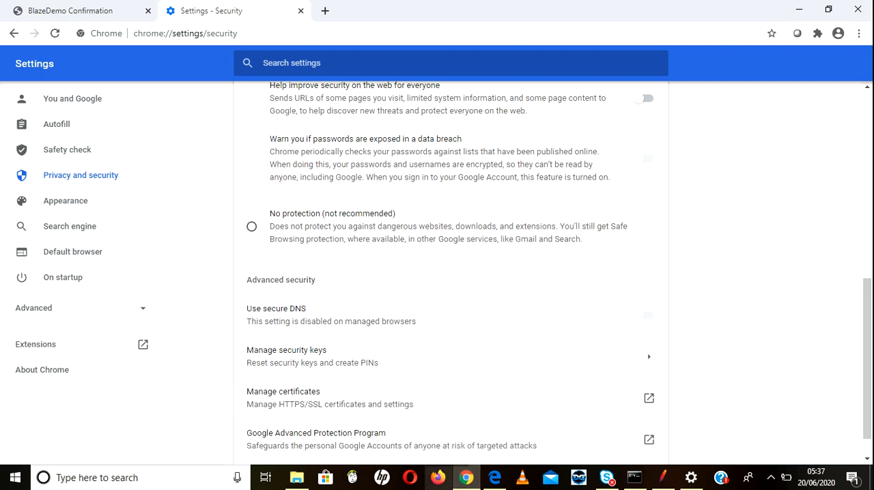
left_click(438, 478)
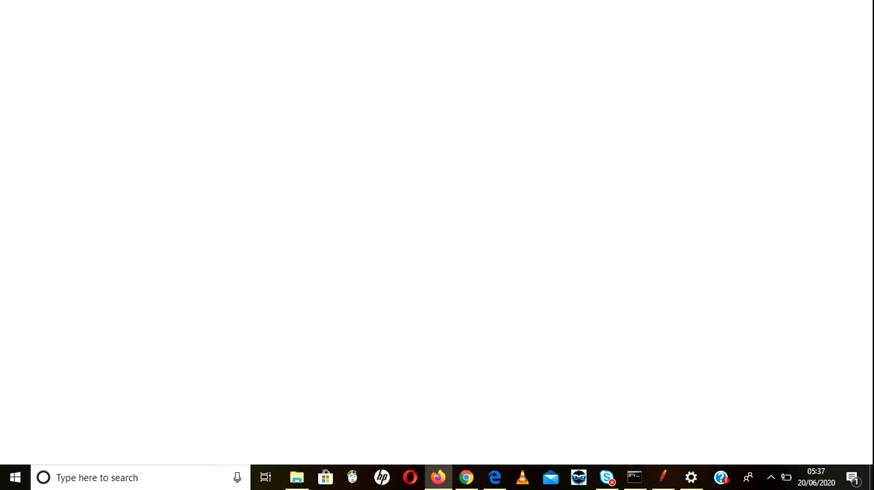
left_click(861, 34)
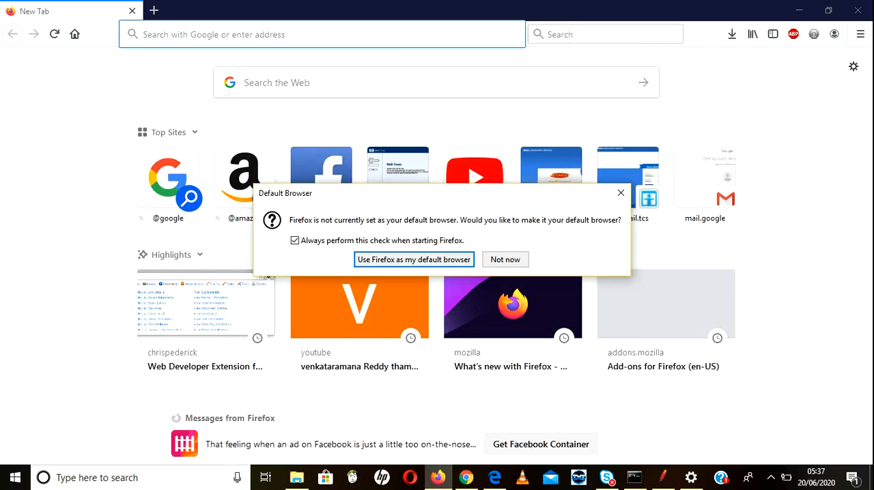
left_click(505, 259)
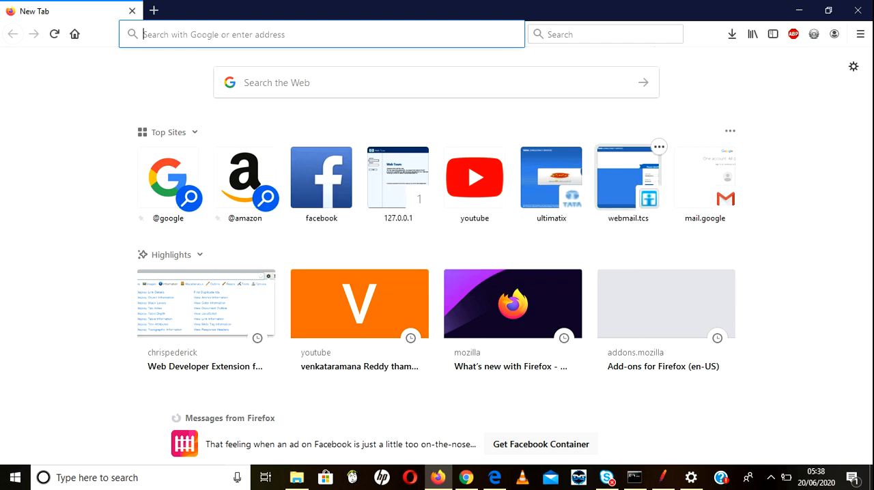
left_click(860, 34)
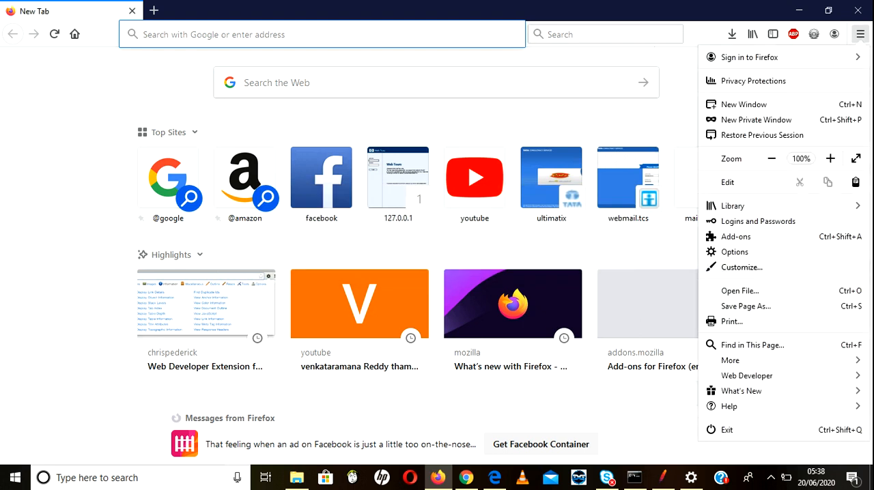
left_click(735, 252)
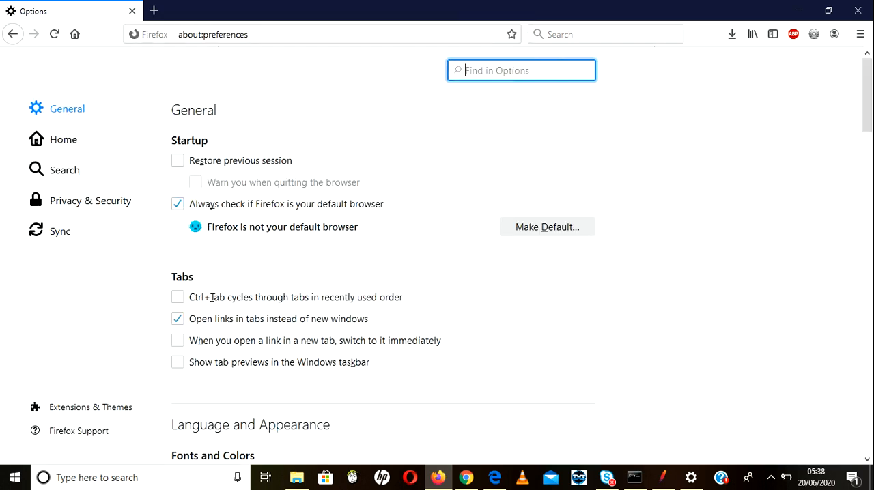
Step: Search Firefox's options for "cer" and open the Certificate Manager
type("cc")
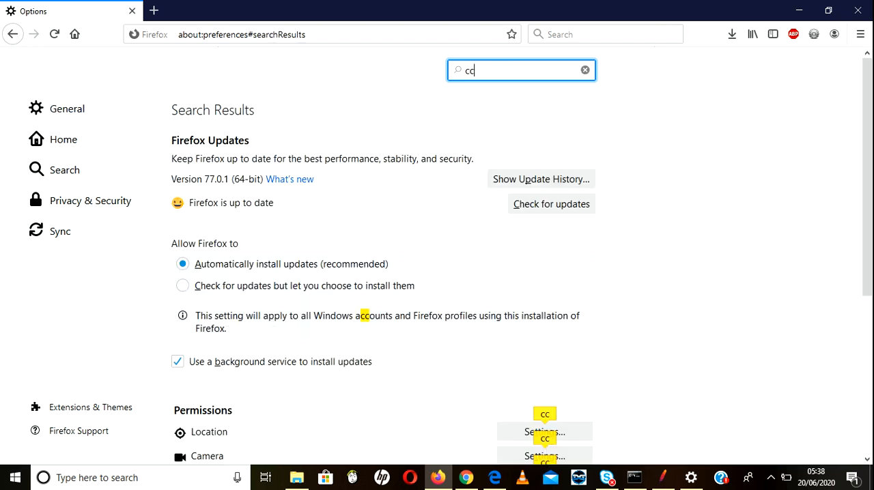
key("BackSpace")
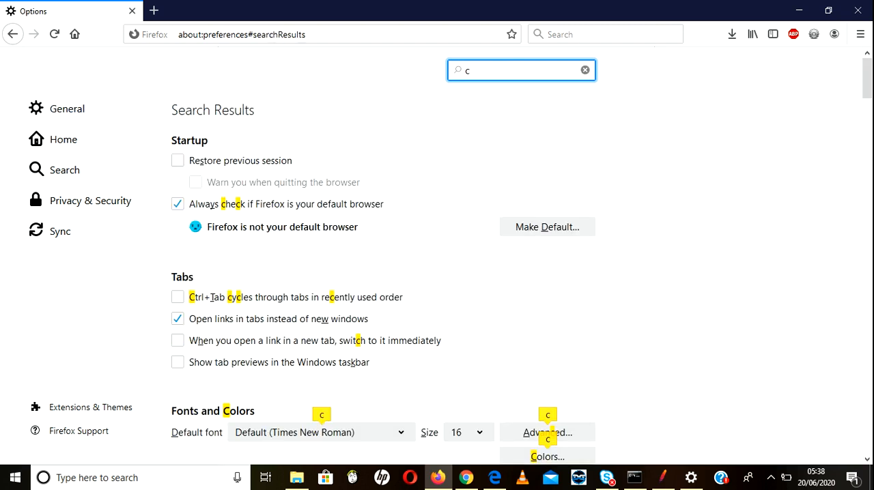
type("er")
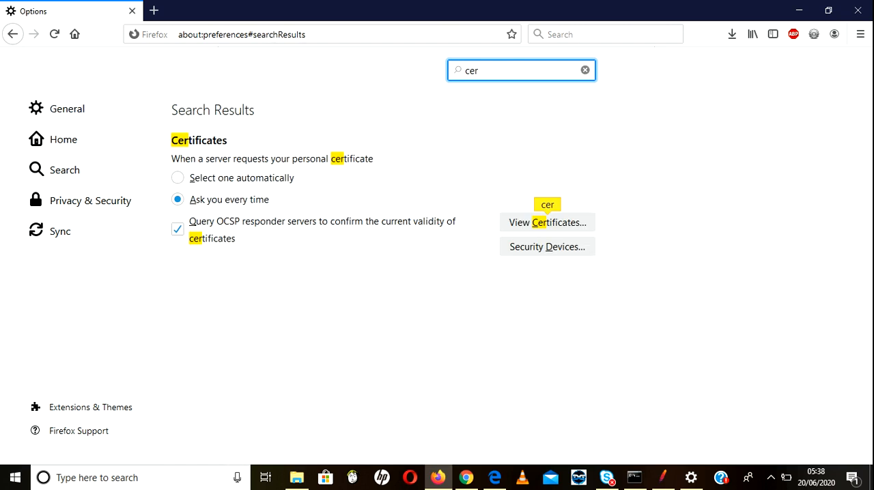
left_click(547, 222)
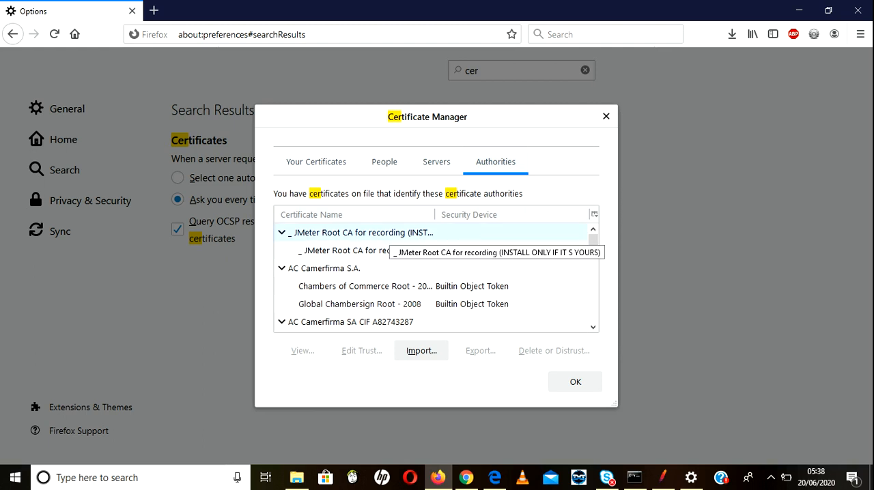
Step: Import ApacheJMeterTemporaryRootCA.crt from JMeter's bin folder as a certificate authority in Firefox and close the Certificate Manager
left_click(389, 232)
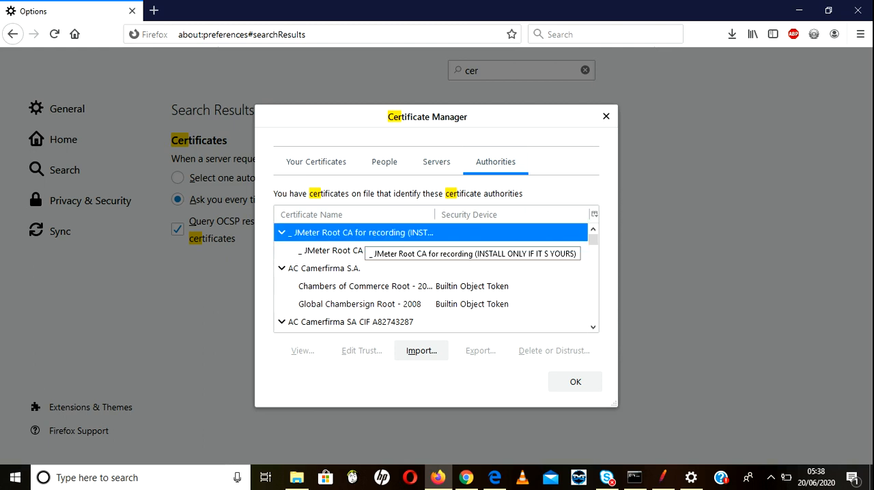
left_click(421, 350)
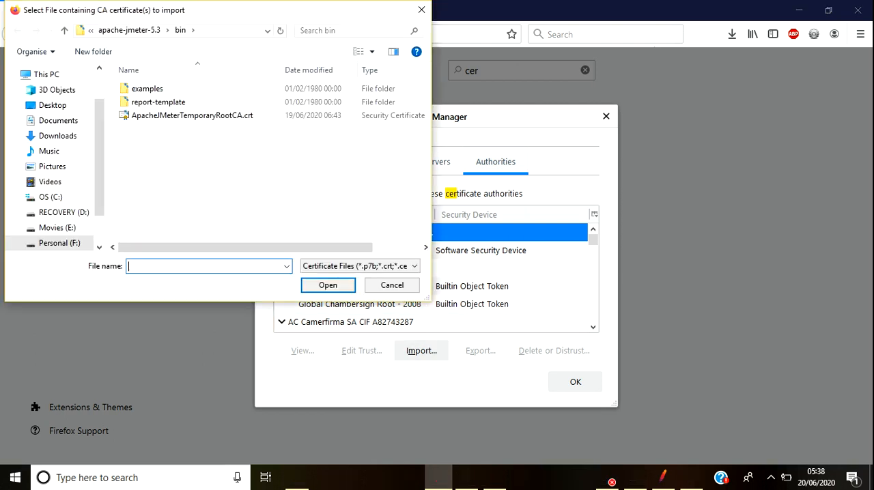
double_click(191, 129)
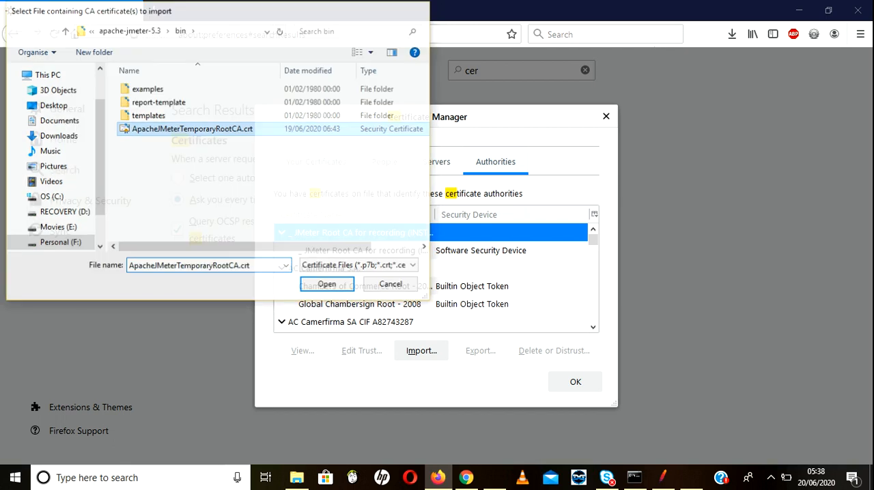
left_click(435, 252)
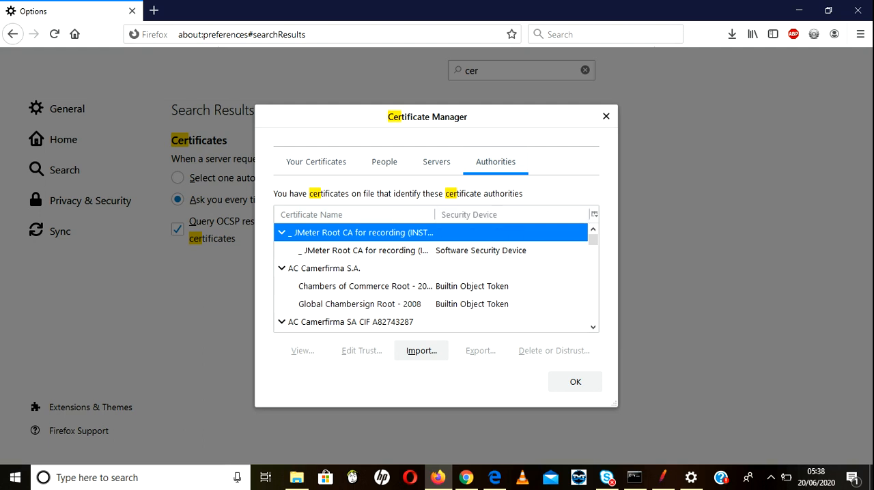
left_click(575, 382)
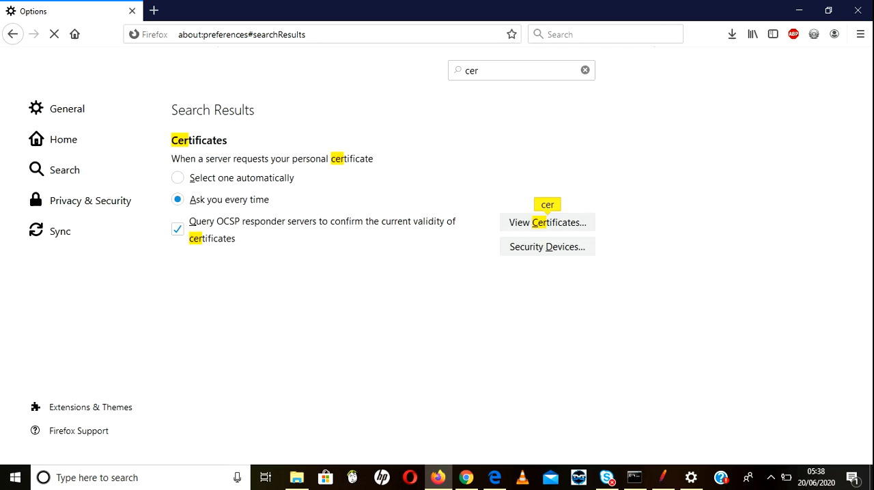
Step: Close Firefox, switch to Microsoft Edge, and look through its advanced settings
left_click(857, 10)
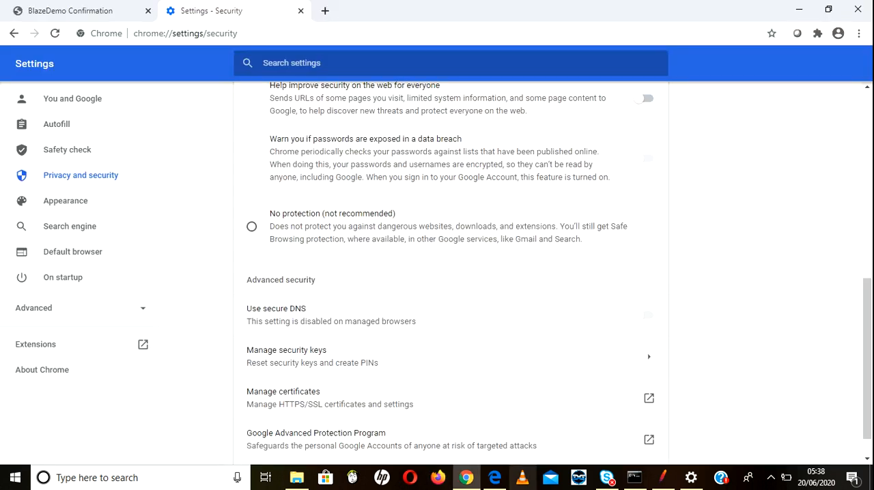
left_click(494, 477)
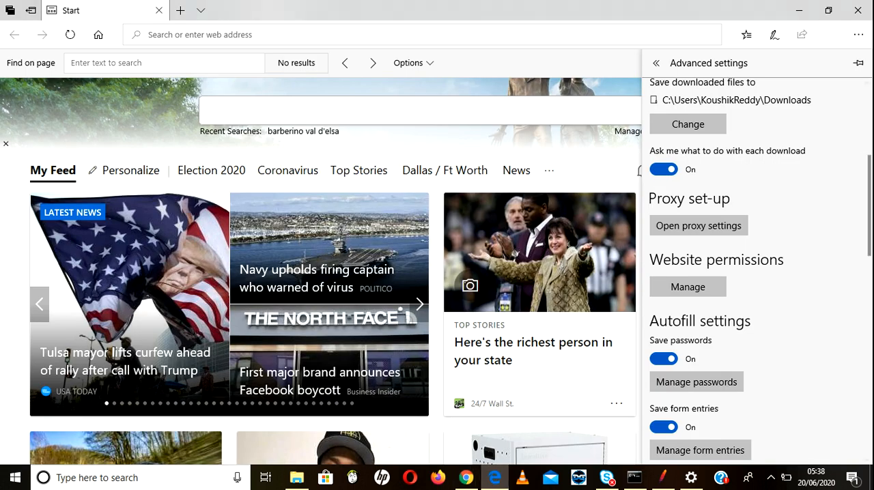
left_click_drag(867, 206, 867, 228)
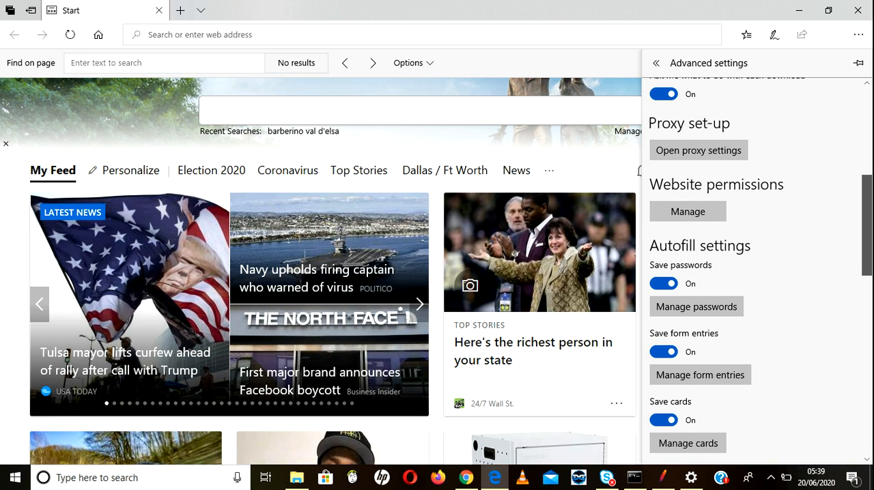
left_click_drag(866, 228, 866, 141)
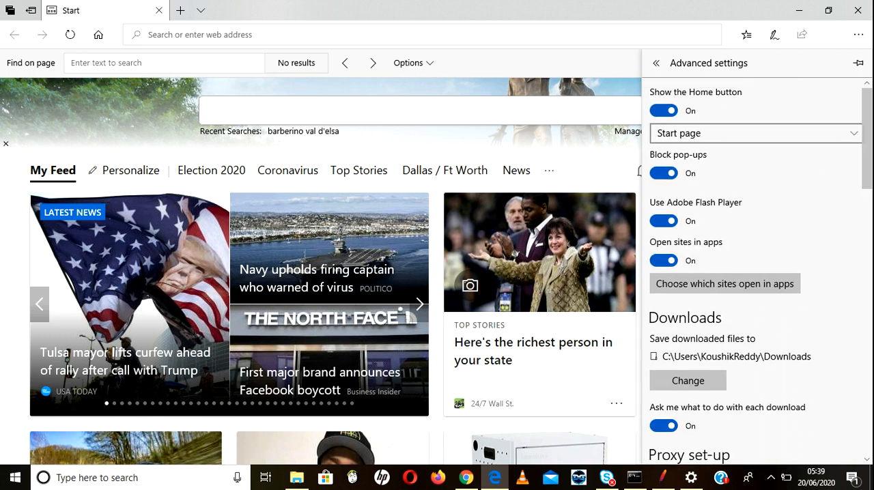
Step: Look through Microsoft Edge's general settings and close the browser
left_click(656, 63)
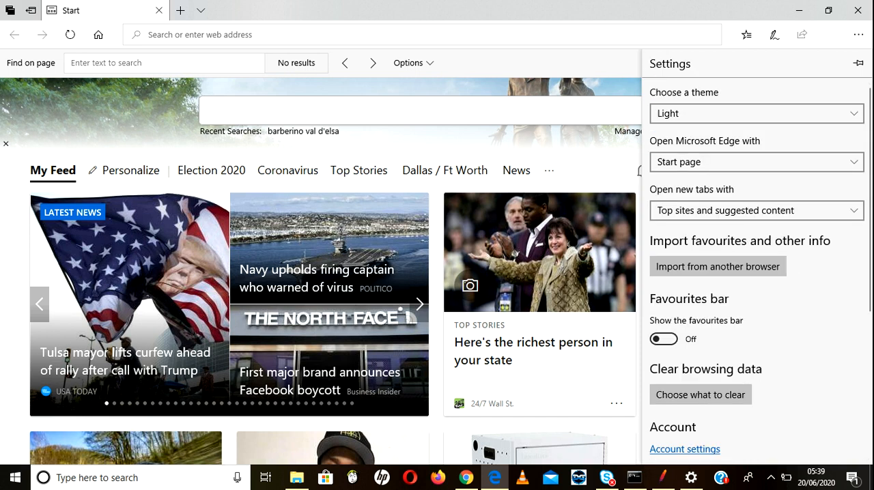
scroll(756, 273, "down", 3)
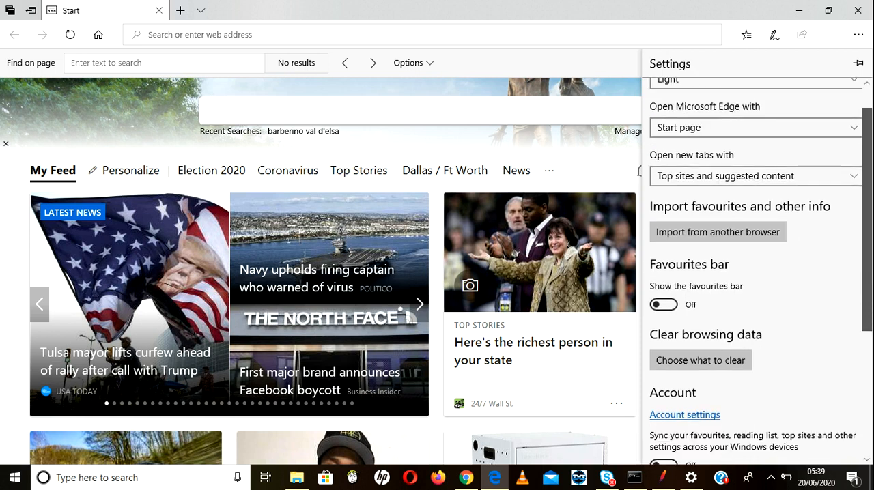
scroll(756, 273, "down", 2)
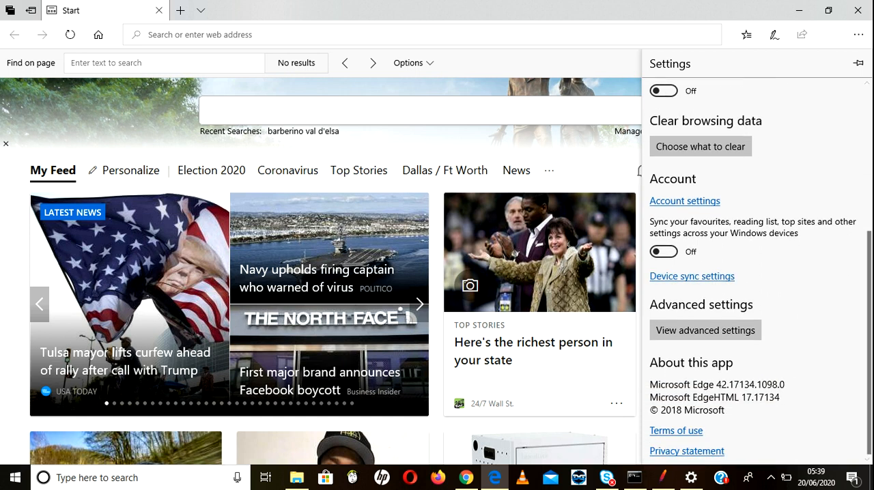
left_click(858, 10)
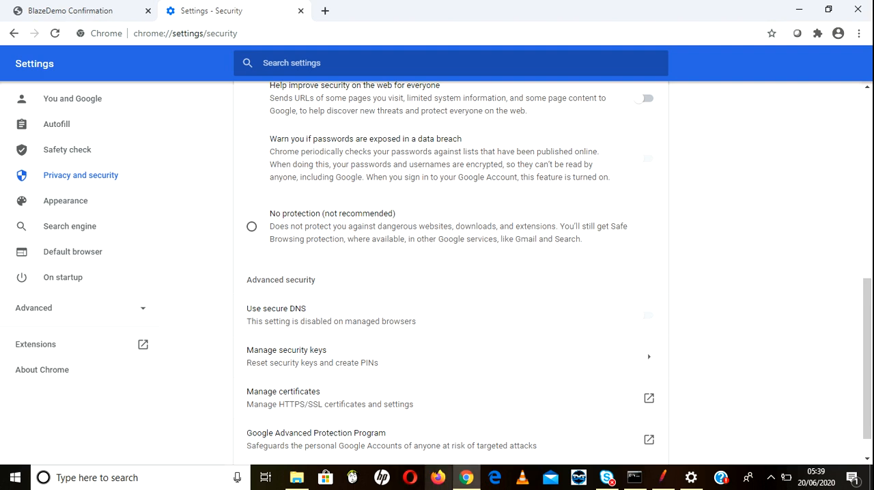
mouse_move(466, 477)
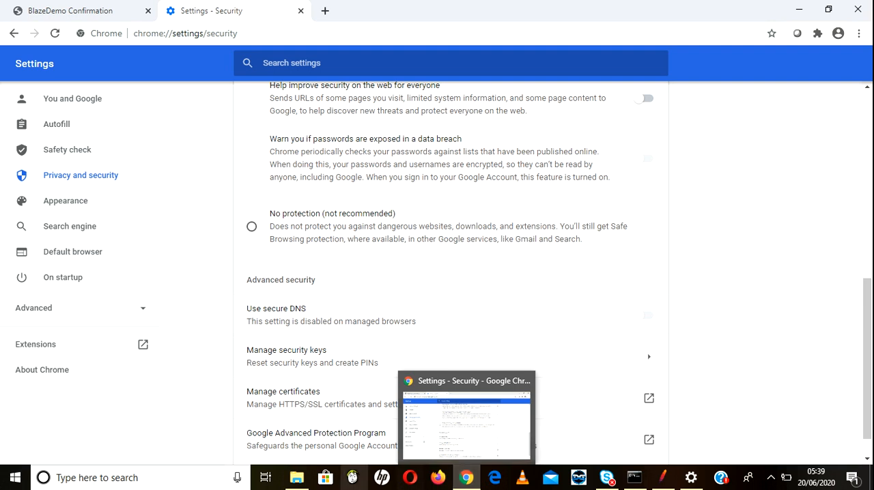
mouse_move(297, 478)
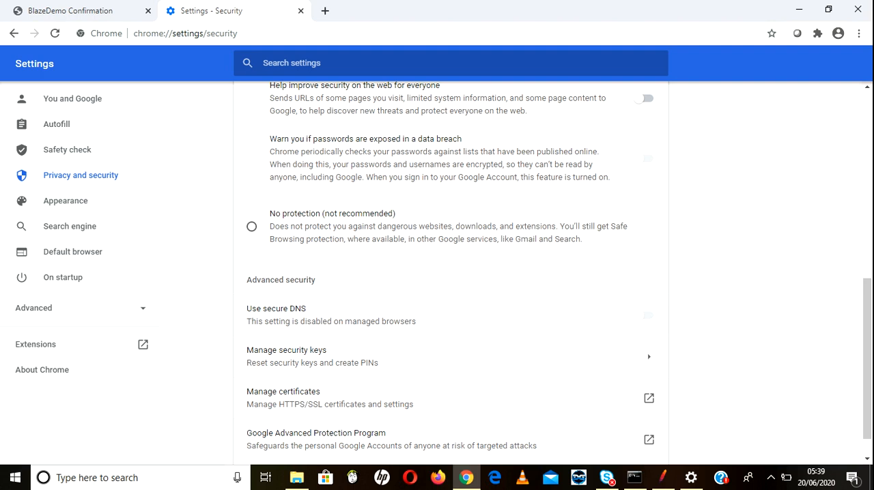
left_click(296, 478)
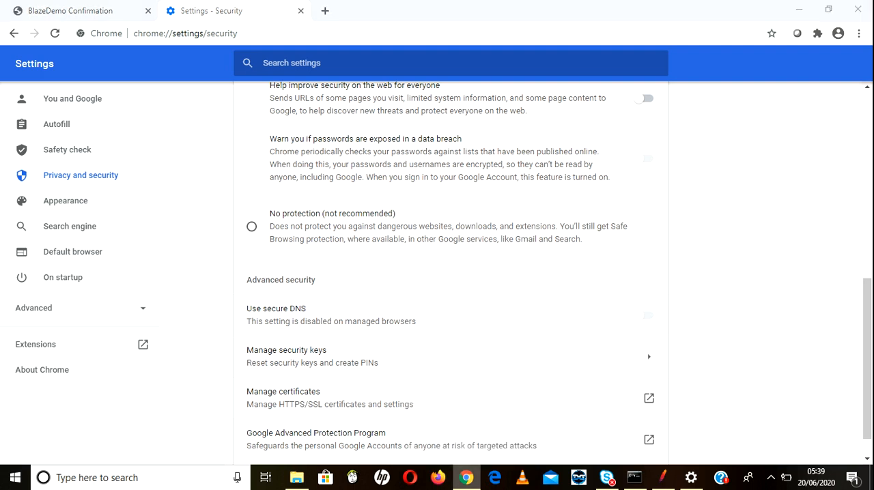
left_click(467, 477)
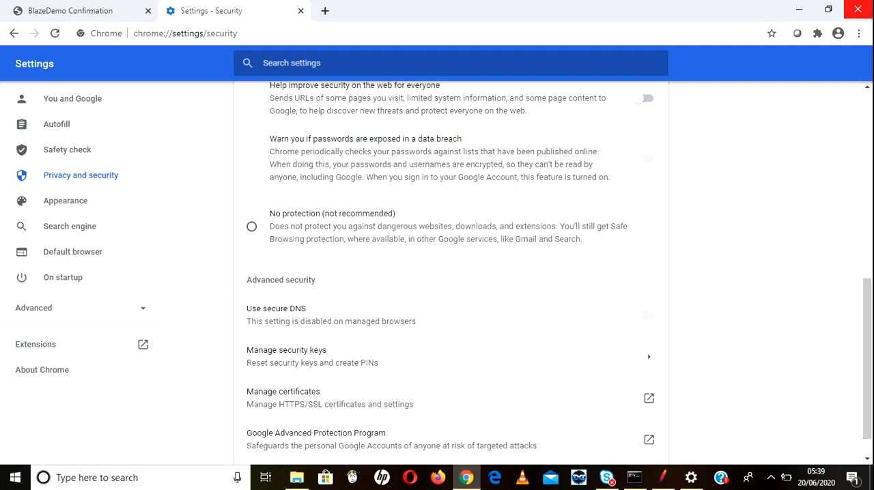
Step: Search Chrome's settings for "proxy" and open the computer's proxy settings
left_click(859, 33)
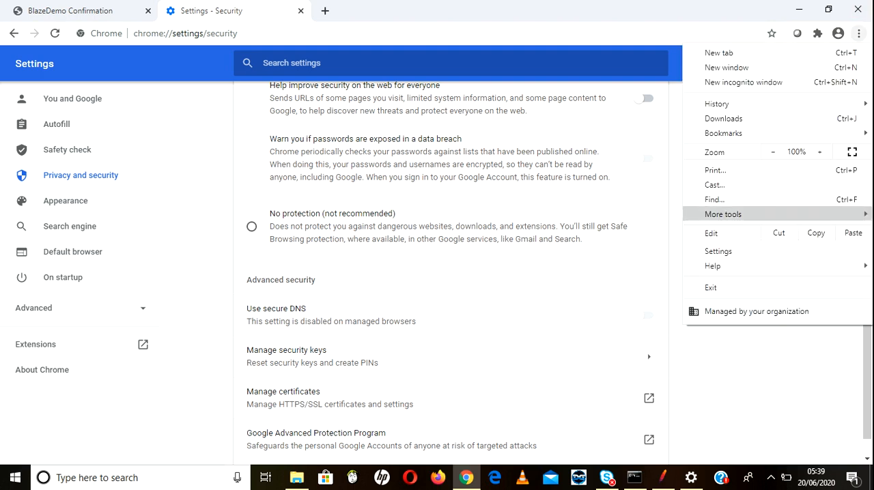
left_click(718, 251)
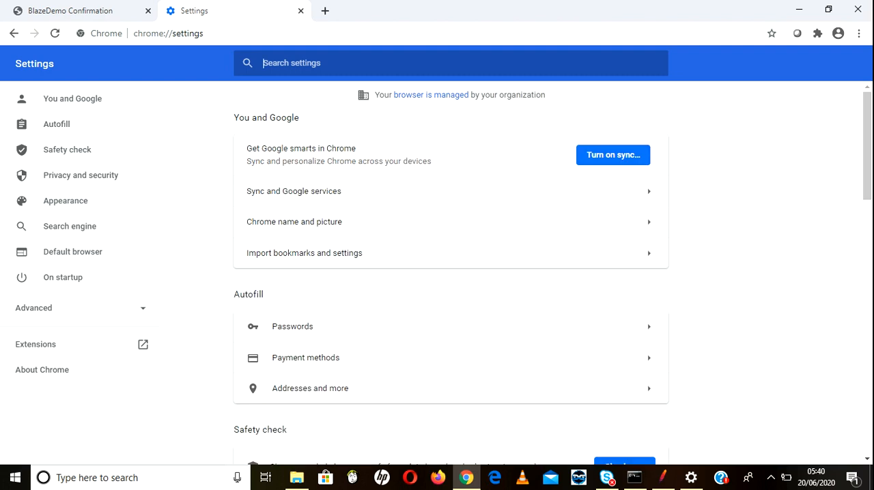
type("pr")
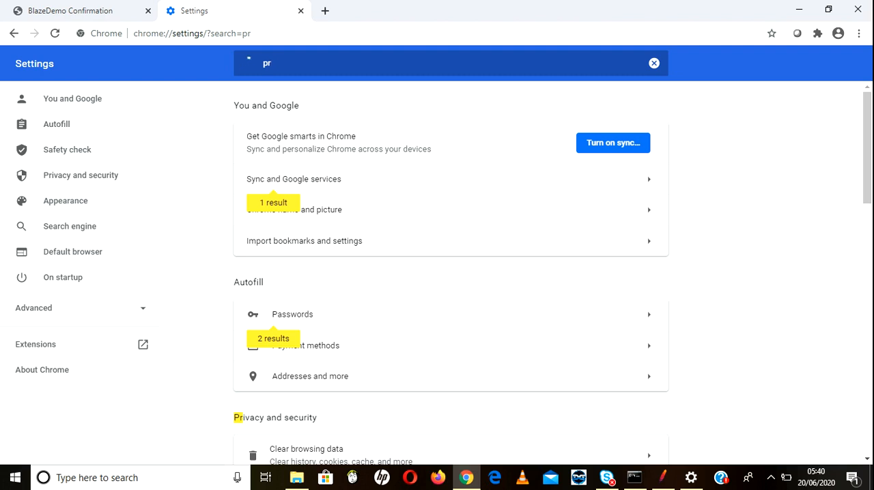
type("oxy")
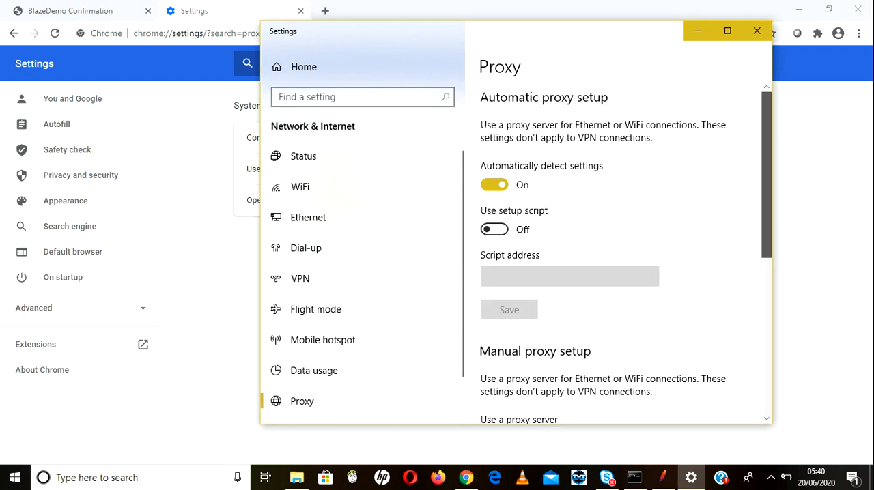
Step: Turn on the manual proxy server in Windows with the address localhost and port 8889
scroll(624, 258, "down", 5)
left_click_drag(766, 267, 766, 280)
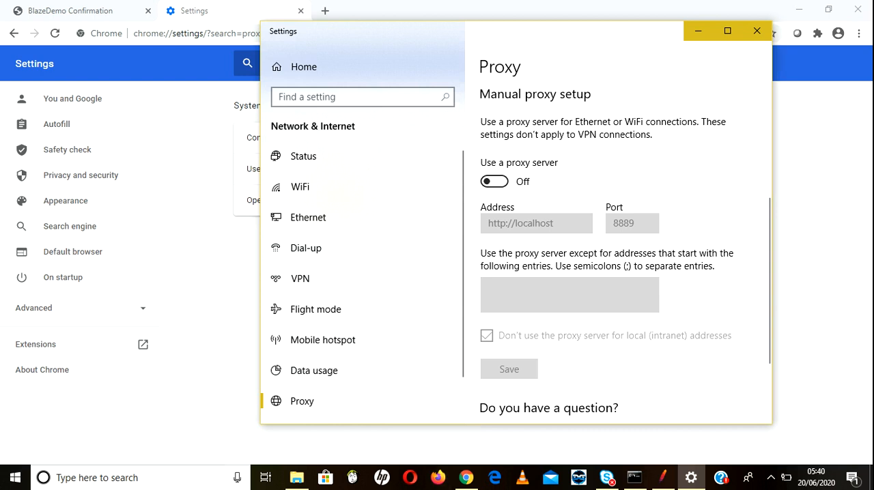
left_click(494, 182)
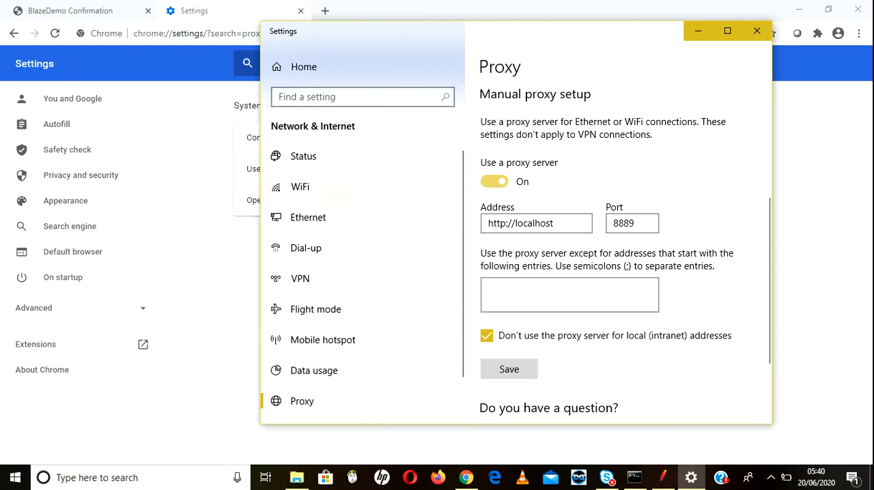
left_click(556, 223)
left_click_drag(554, 223, 488, 223)
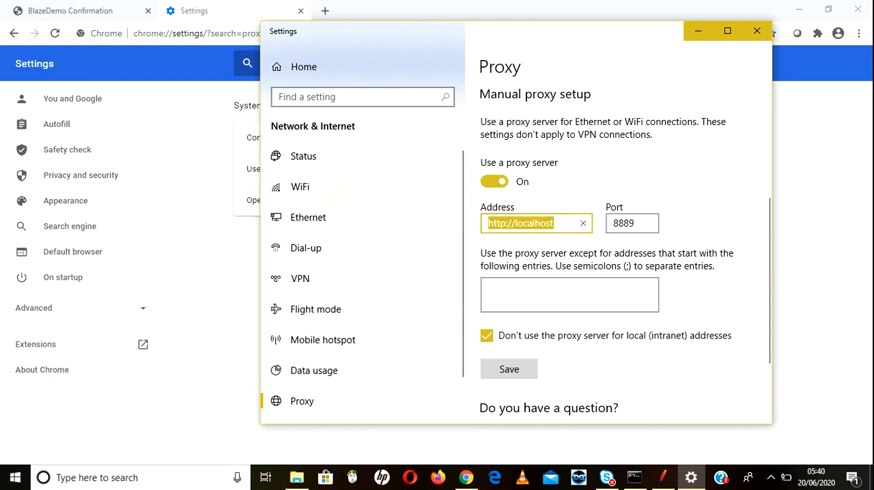
type("oc")
key("BackSpace")
type("c")
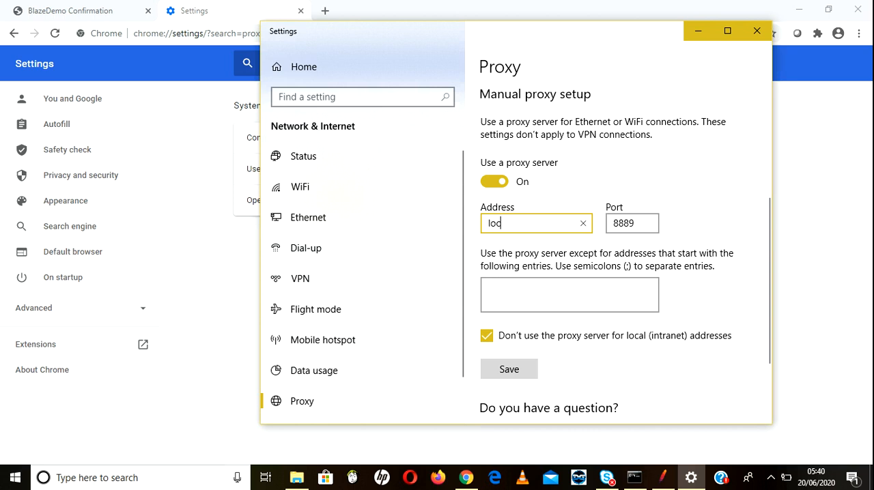
type("alhost")
key("Tab")
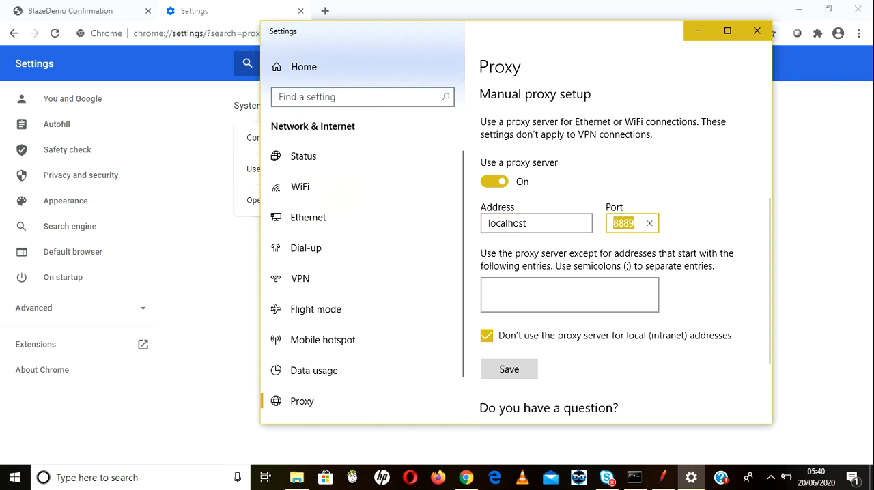
type("8889")
Step: Compare the port of JMeter's HTTP(S) Test Script Recorder with the port in the Windows proxy settings
left_click(663, 477)
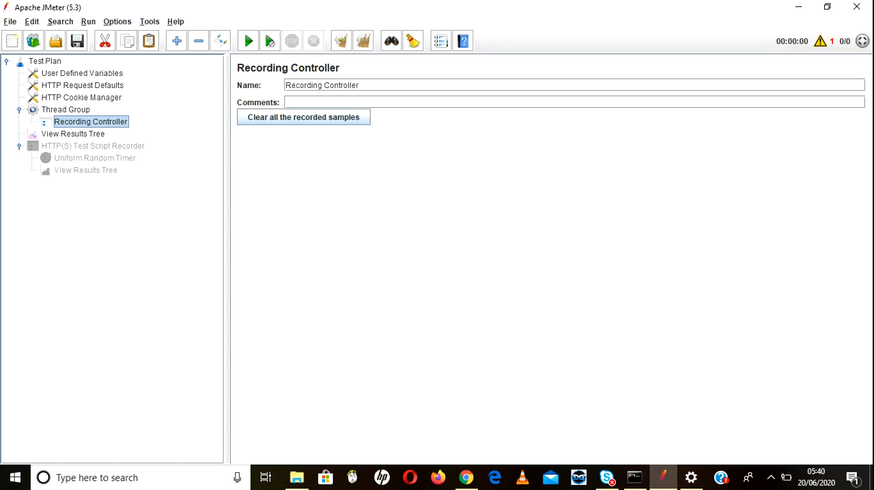
left_click(93, 146)
double_click(272, 171)
key("alt+Tab")
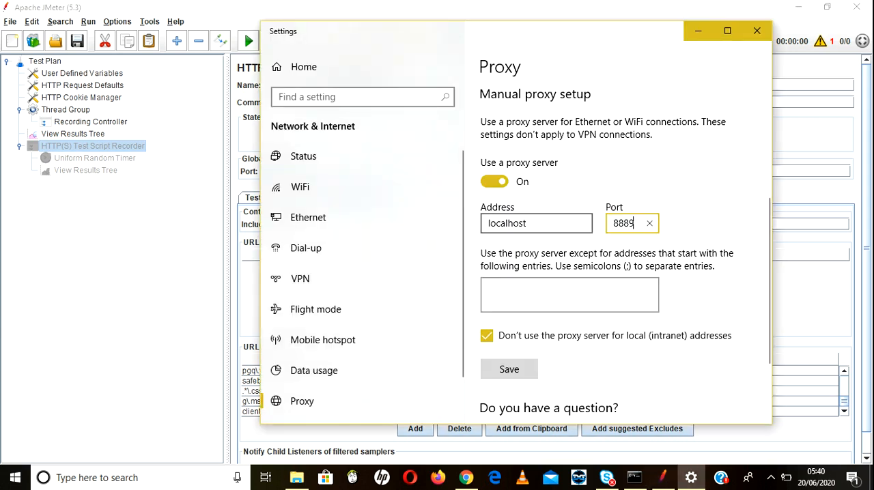
key("shift+Tab")
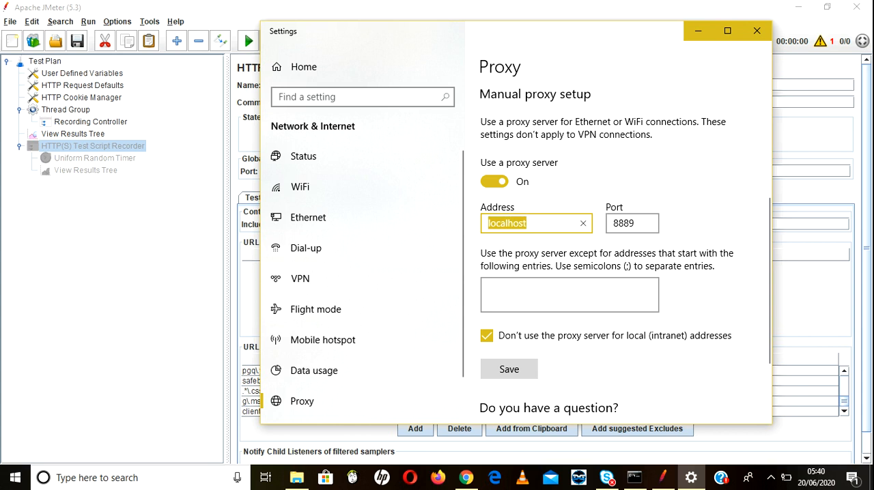
key("Tab")
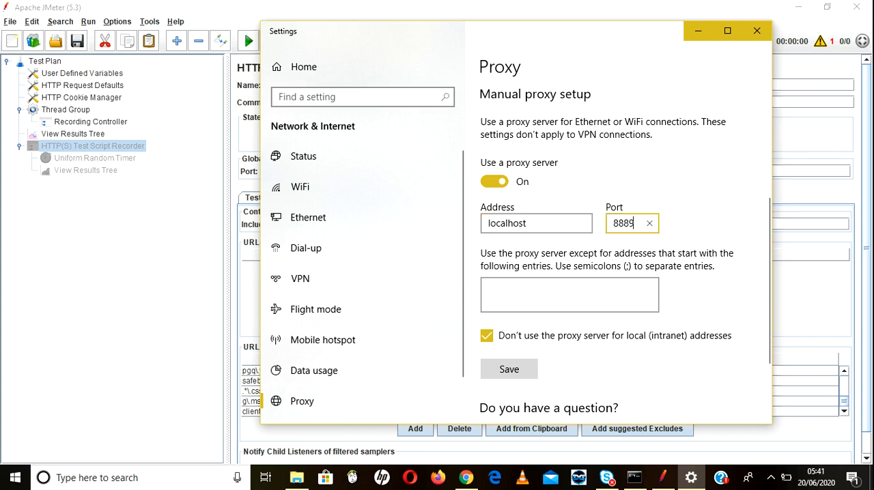
key("alt+Tab")
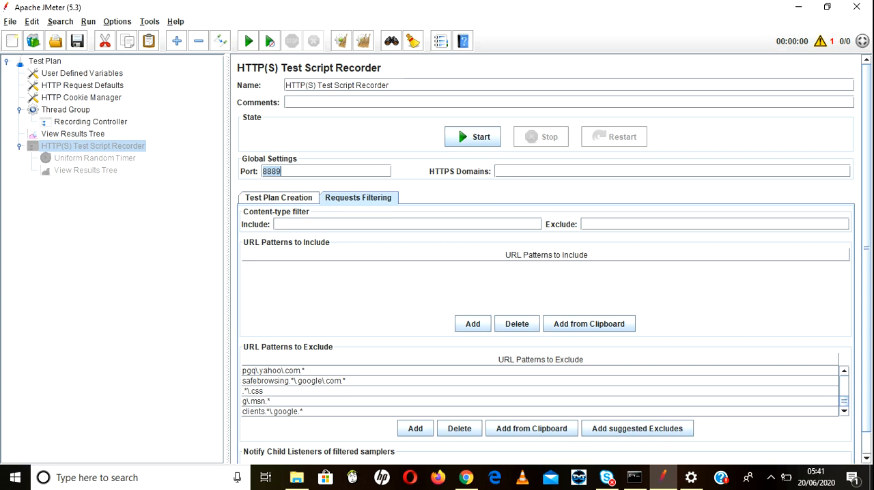
key("alt+Tab")
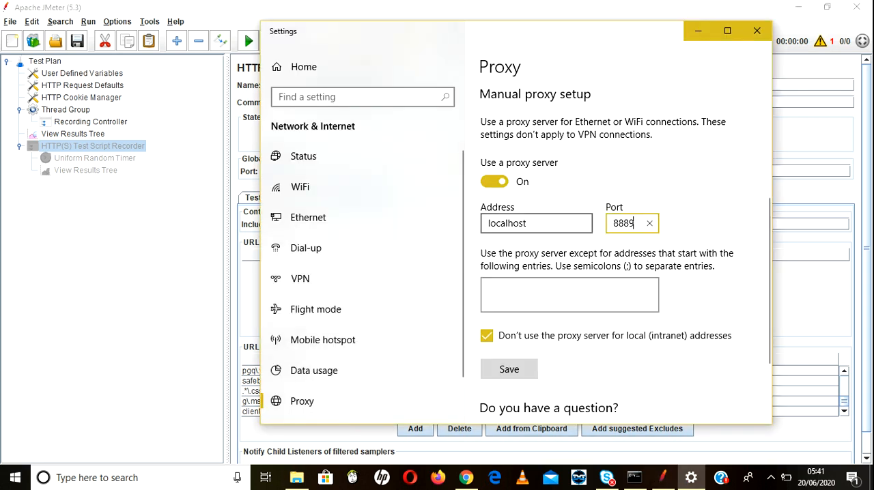
Step: Save the manual proxy setup, reload the Proxy page to check the saved entries, and close Windows Settings
key("Tab")
left_click(508, 370)
left_click(316, 309)
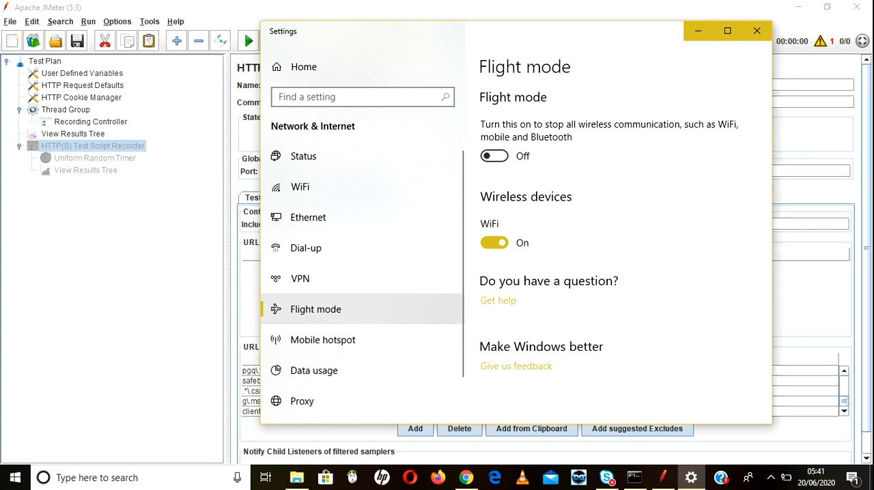
left_click(302, 401)
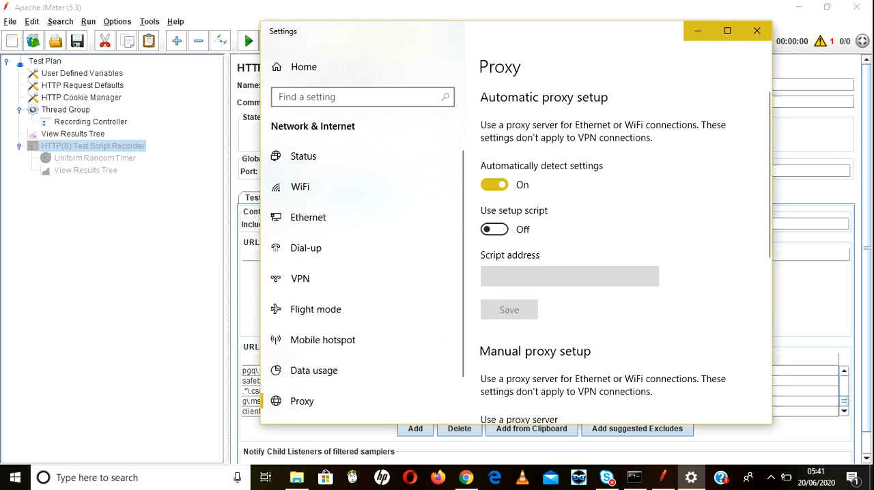
scroll(617, 238, "down", 5)
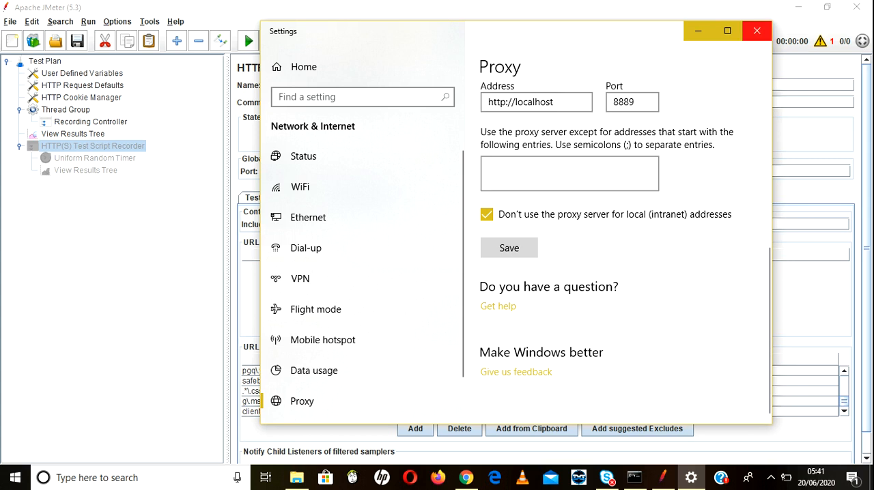
left_click(756, 31)
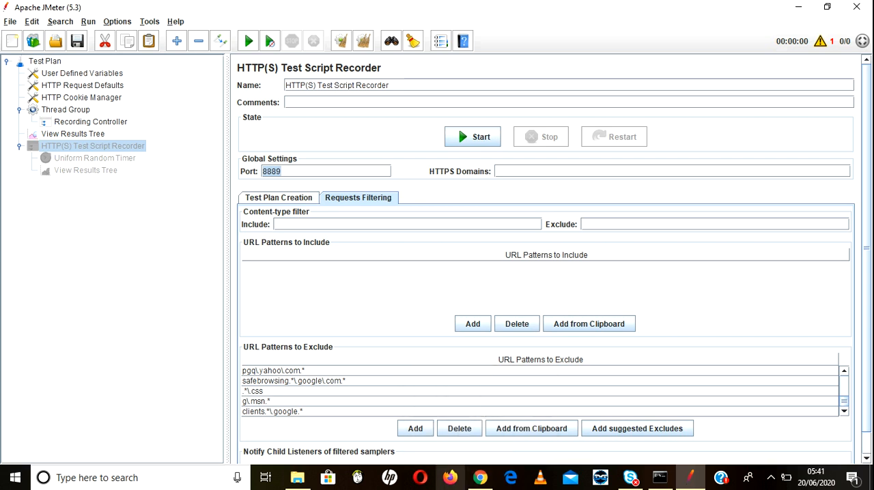
Step: Start Firefox again, dismiss the default browser request, and open the browser's options
left_click(450, 478)
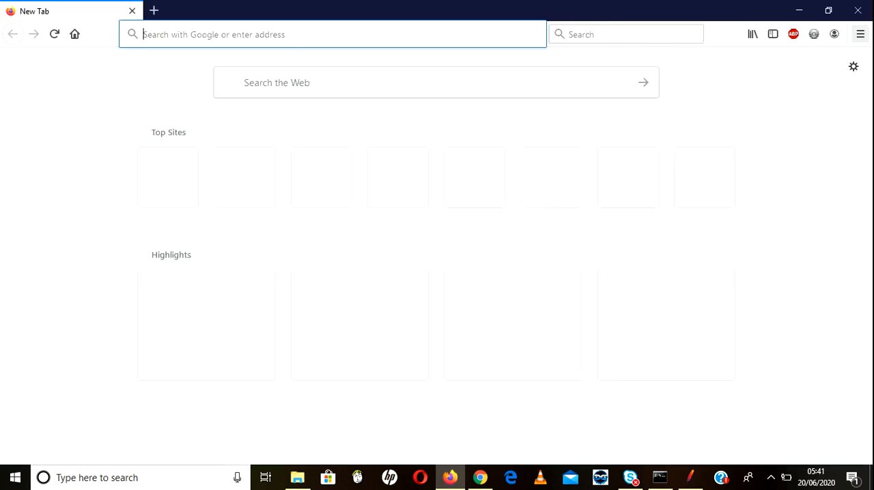
left_click(860, 34)
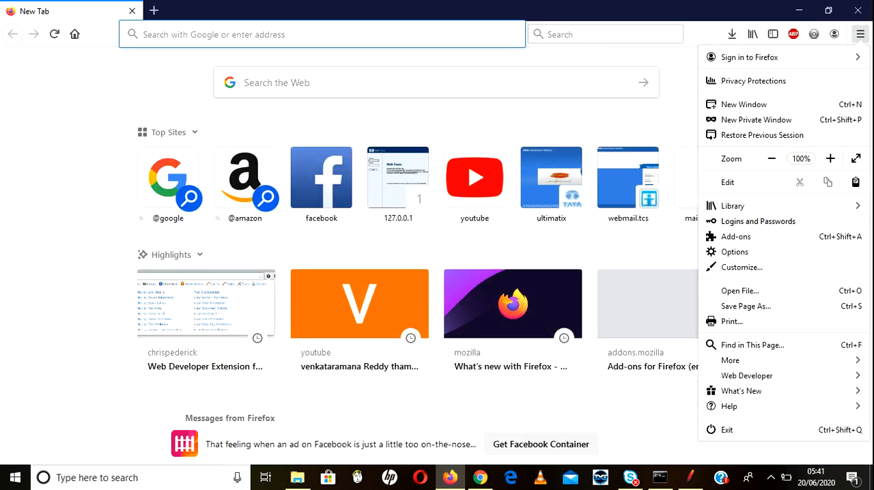
left_click(735, 252)
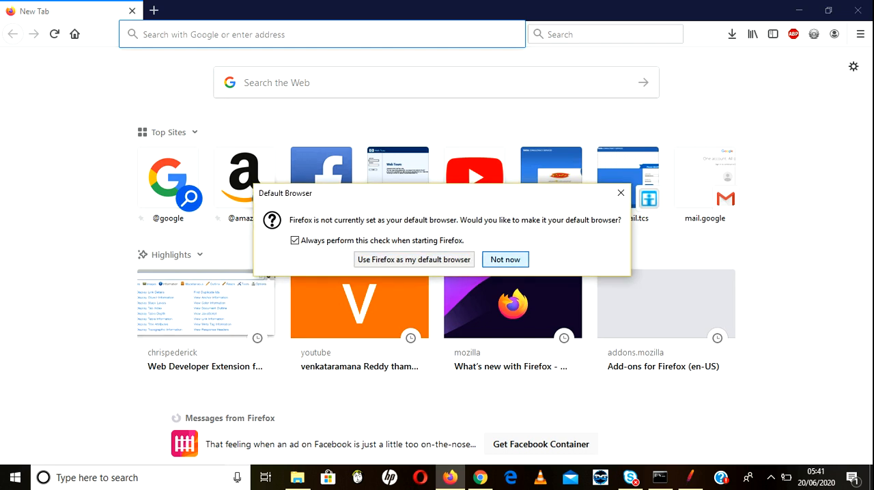
left_click(506, 259)
left_click(860, 34)
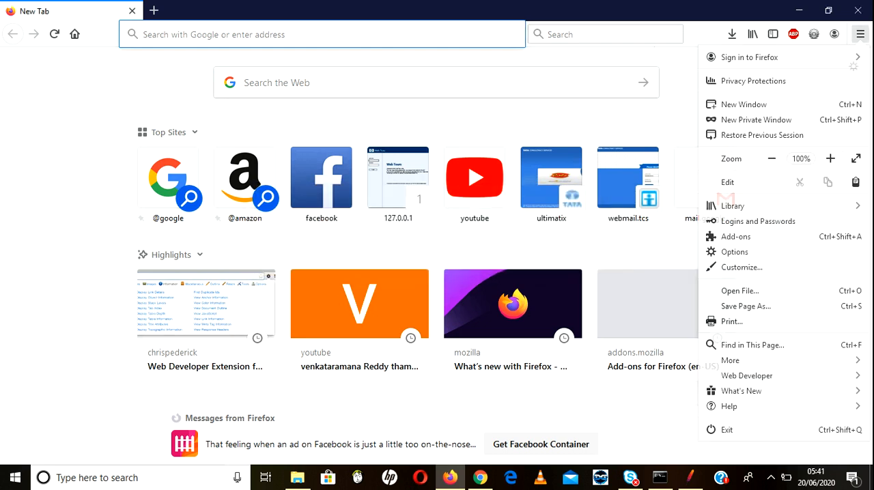
left_click(734, 252)
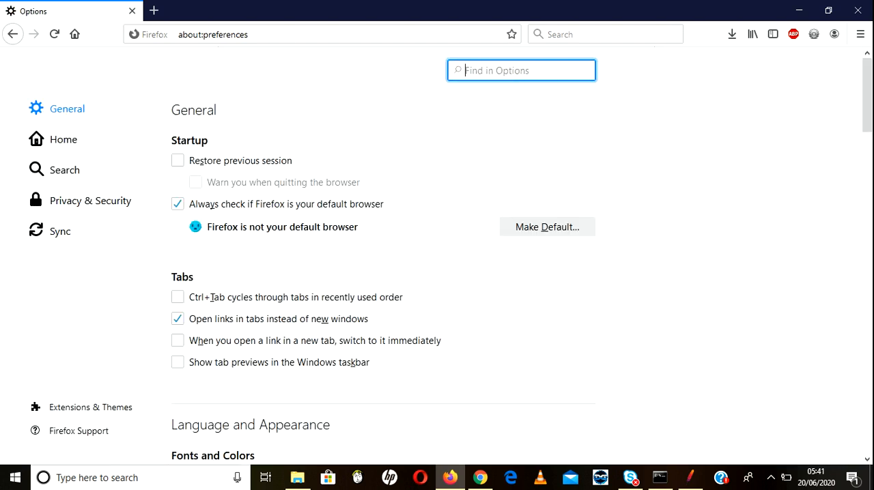
Step: Search the browser options for "prox" and open the network connection settings
type("prox")
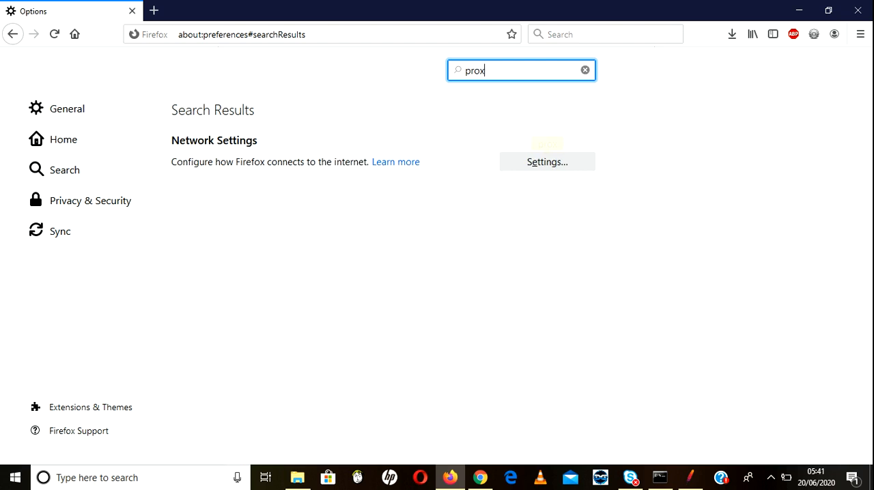
left_click(547, 161)
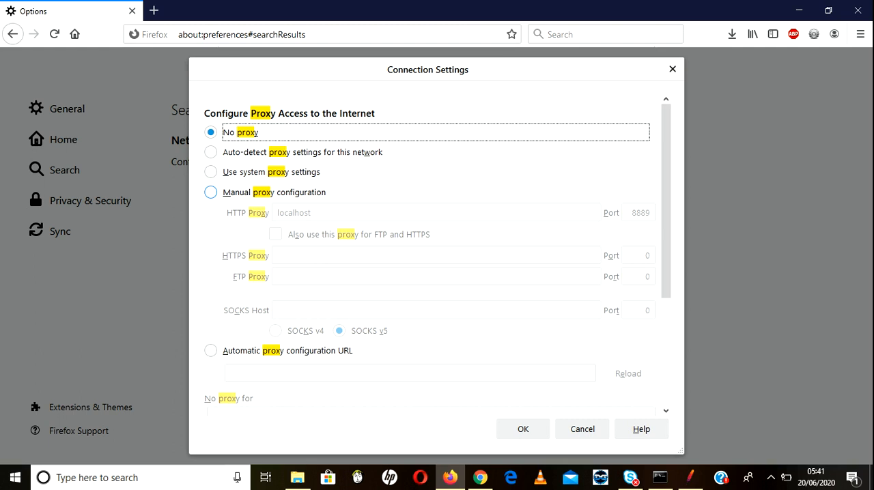
Step: Save a manual proxy configuration with localhost and port 8889, also used for FTP and HTTPS, and close Firefox
left_click(210, 192)
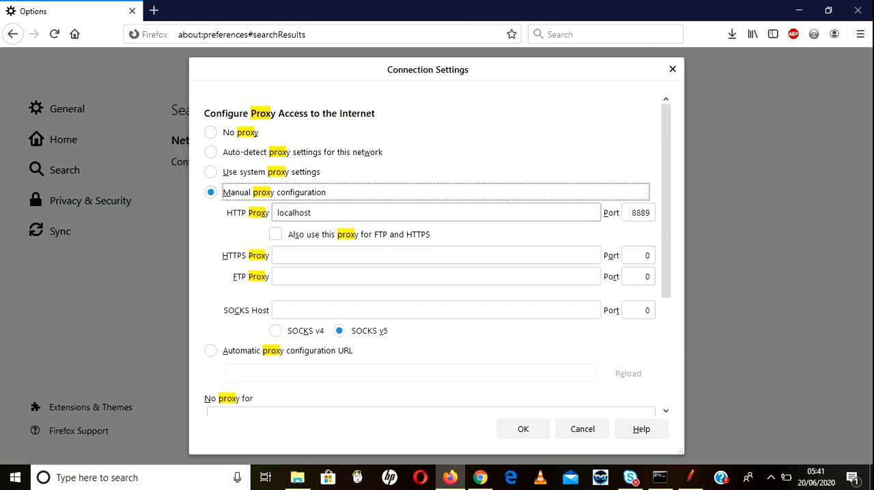
key("Tab")
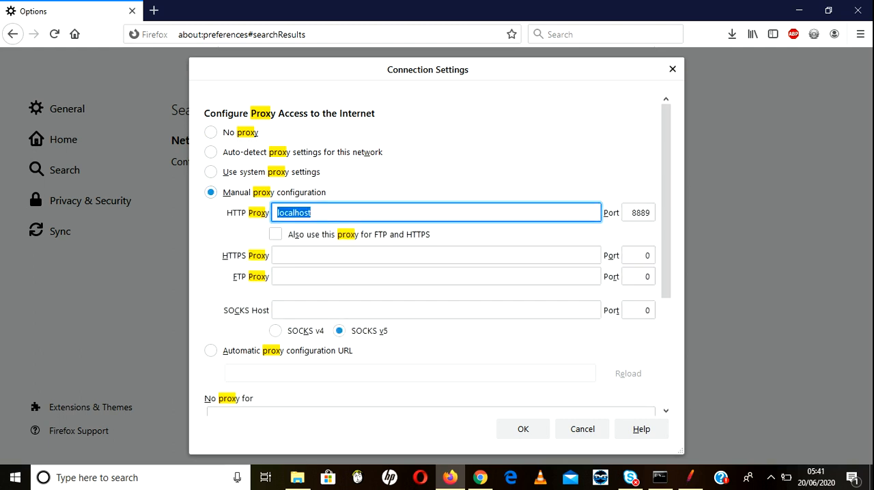
key("Tab")
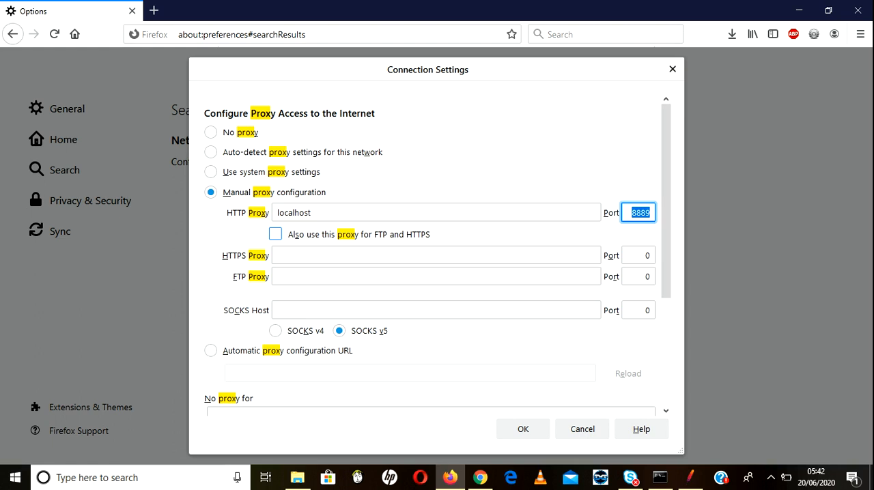
left_click(275, 234)
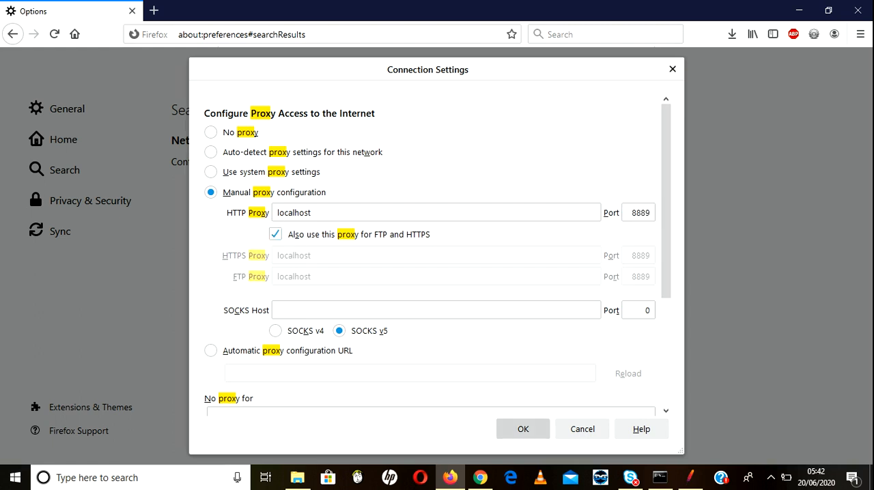
left_click(523, 428)
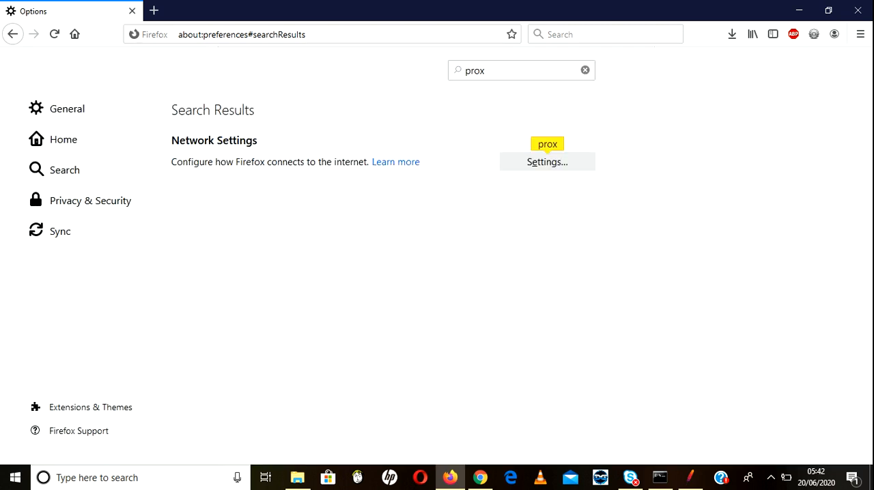
left_click(857, 10)
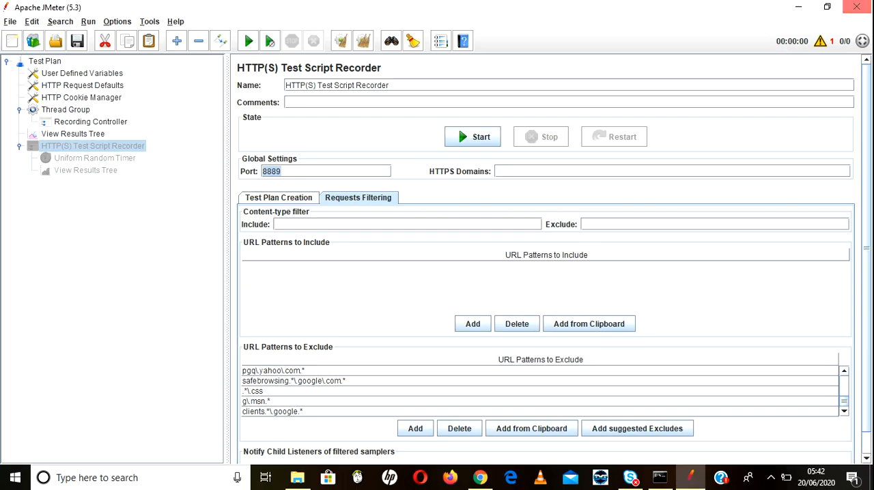
Step: Switch to Chrome, close its Settings tab, and start Notepad
left_click(481, 477)
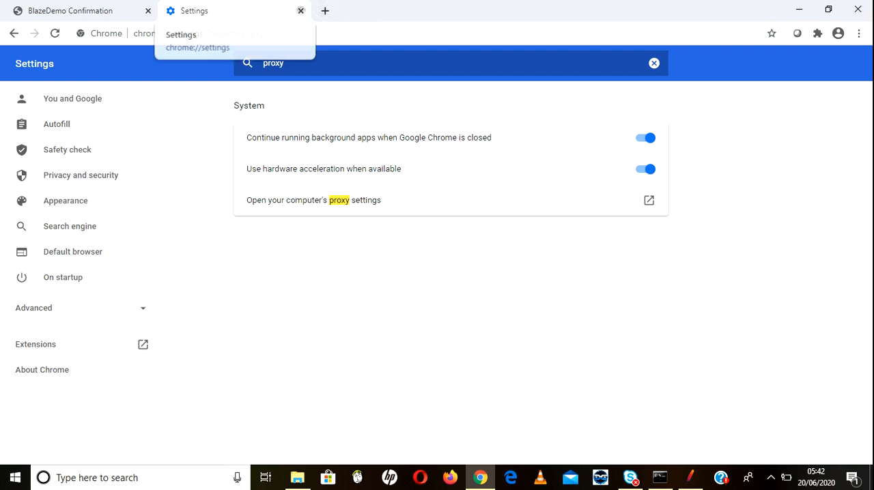
left_click(300, 11)
key("super+r")
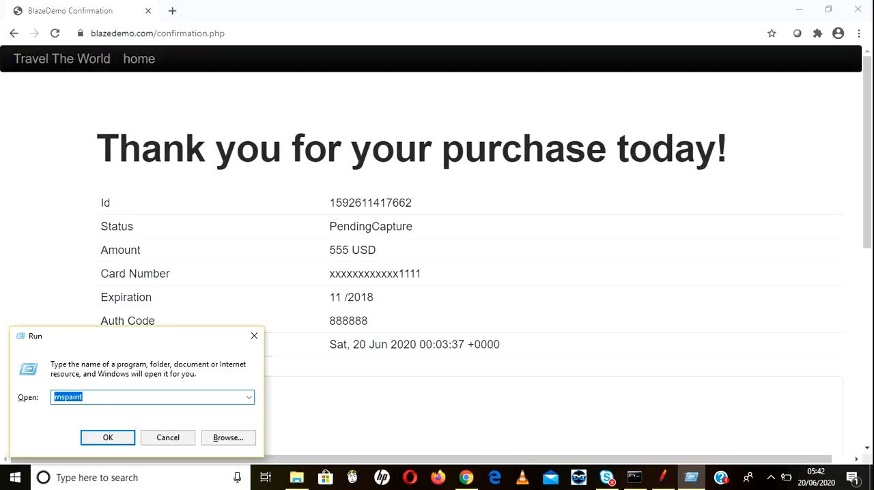
type("n")
key("Down")
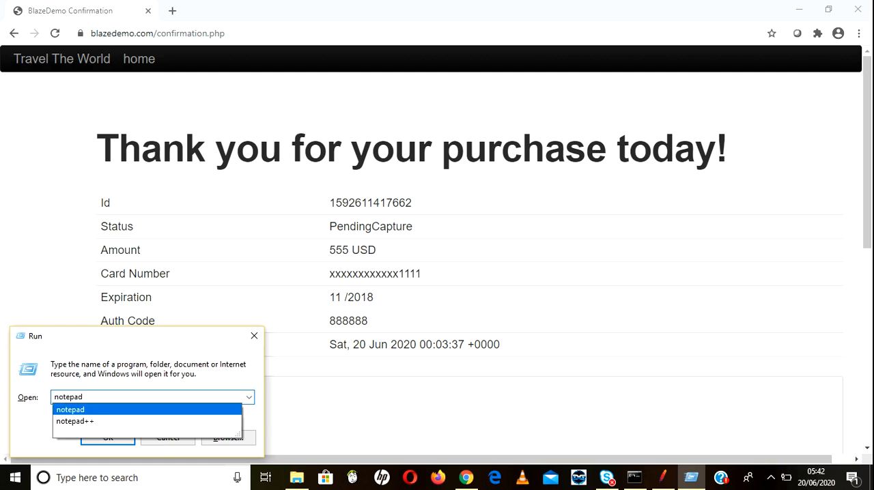
key("Return")
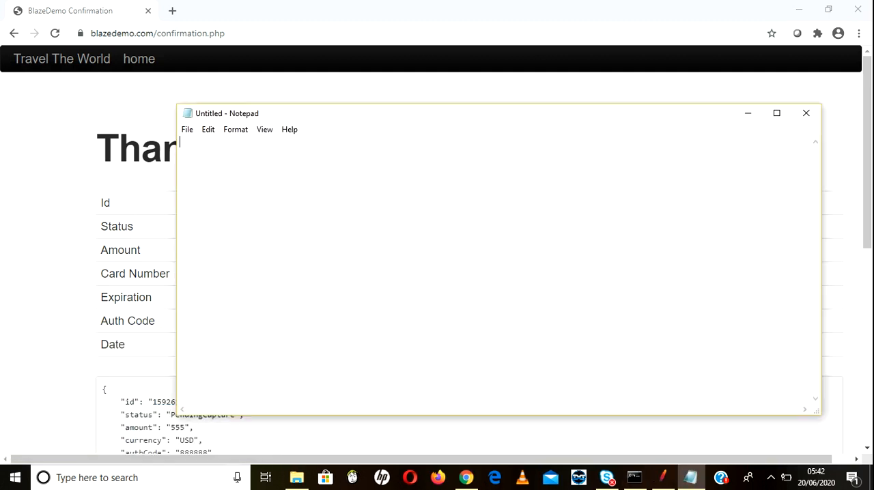
Step: Write the first note as "1) import jmeter certificate which is located in bin folder of jmeter"
type("1) import jmetr")
key("BackSpace")
key("BackSpace")
key("BackSpace")
type("ter certificate which is located in bin folder of jam")
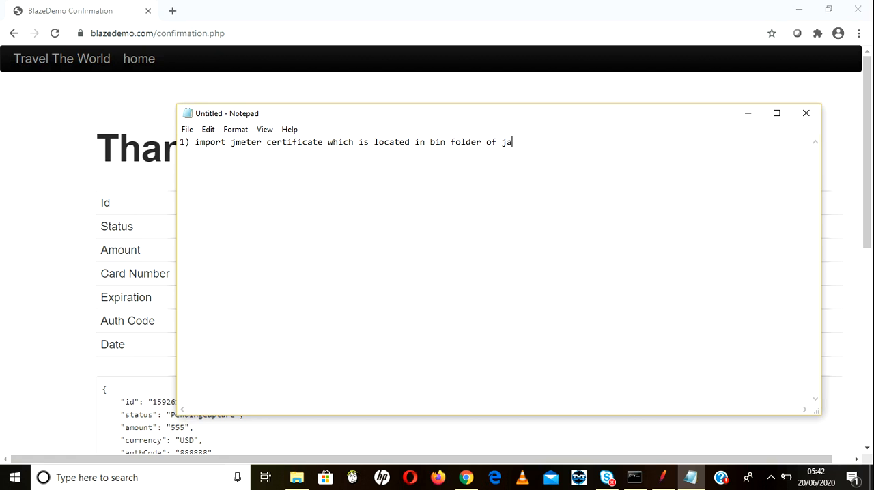
key("BackSpace")
type("m")
key("BackSpace")
key("BackSpace")
type("meter ")
type("2")
type(" t ")
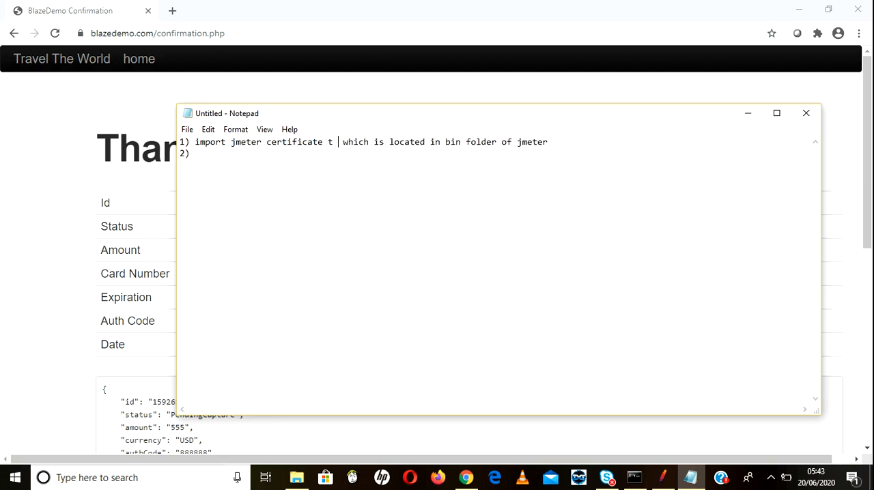
type("o the b")
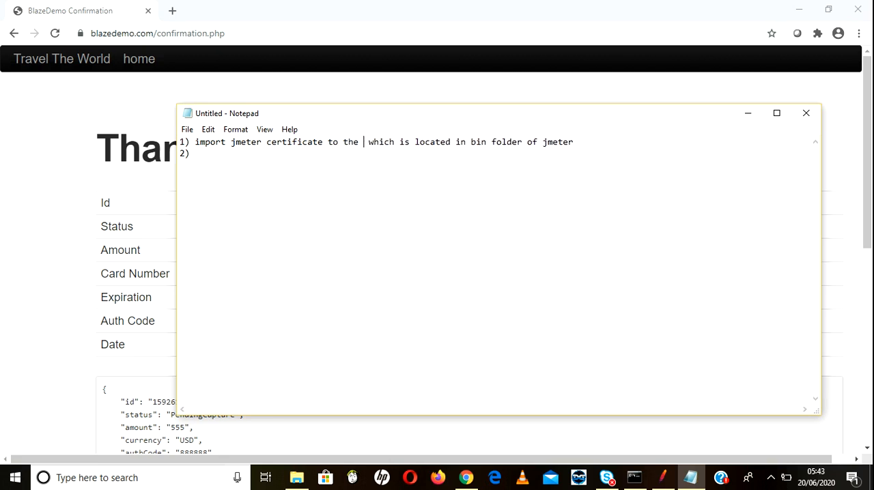
type("roos")
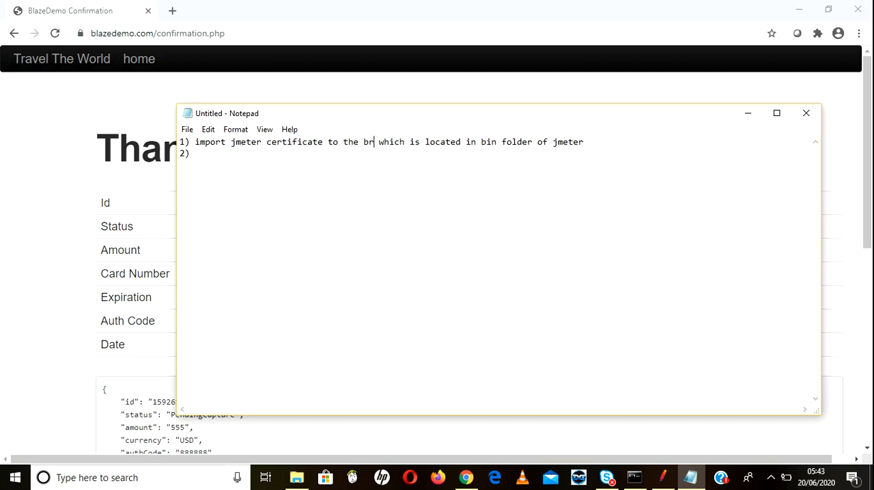
Step: Begin a second line with "2)" and insert "to the browser(chrome,firefox)" after "certificate" in the first note
key("BackSpace")
key("BackSpace")
type("ser")
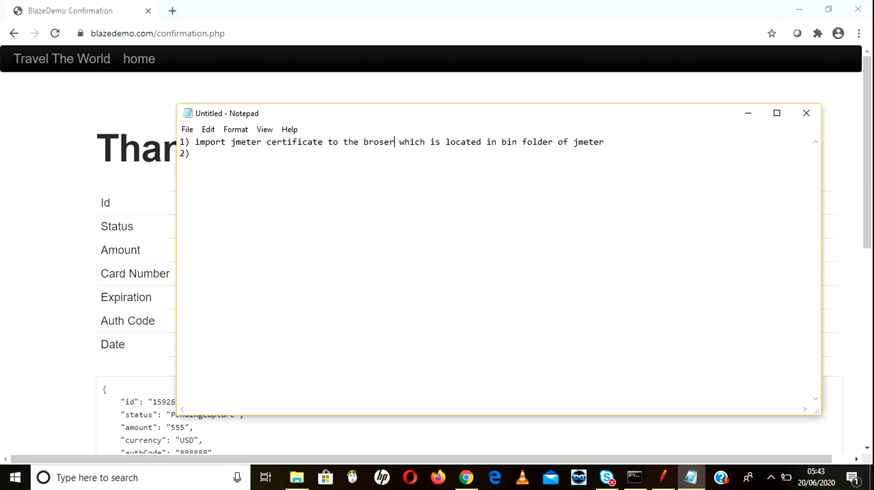
type("(")
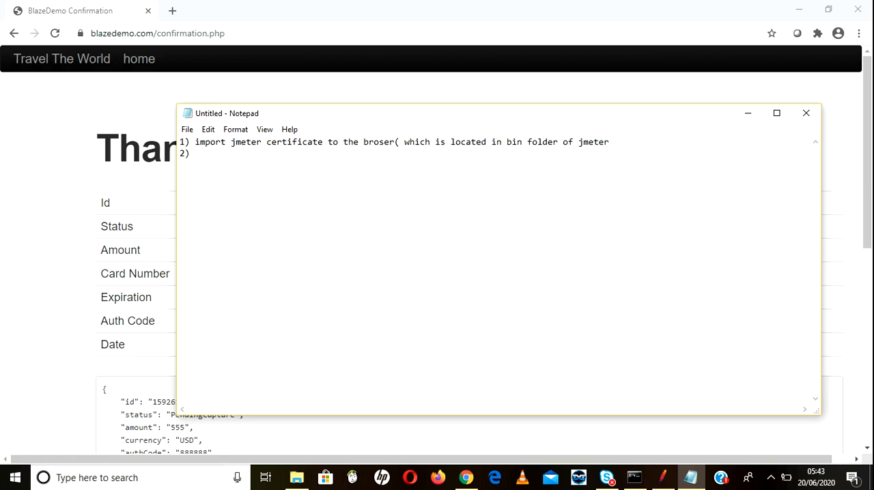
type("w")
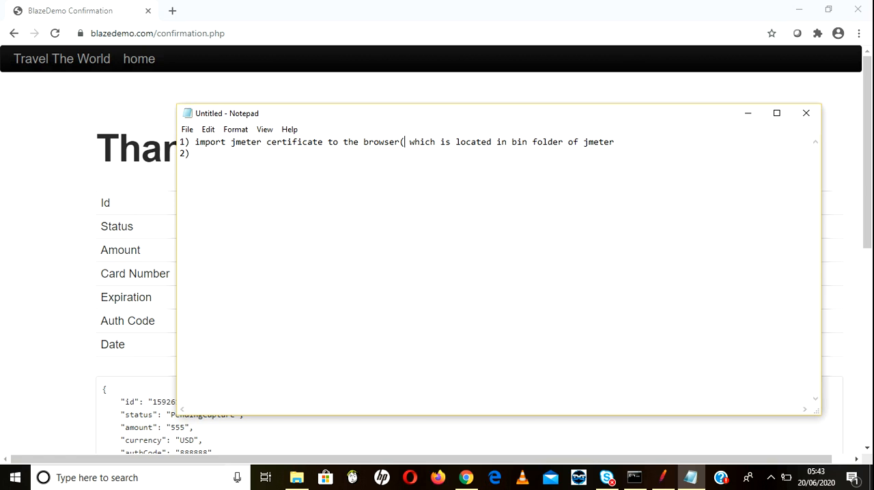
type("chrome")
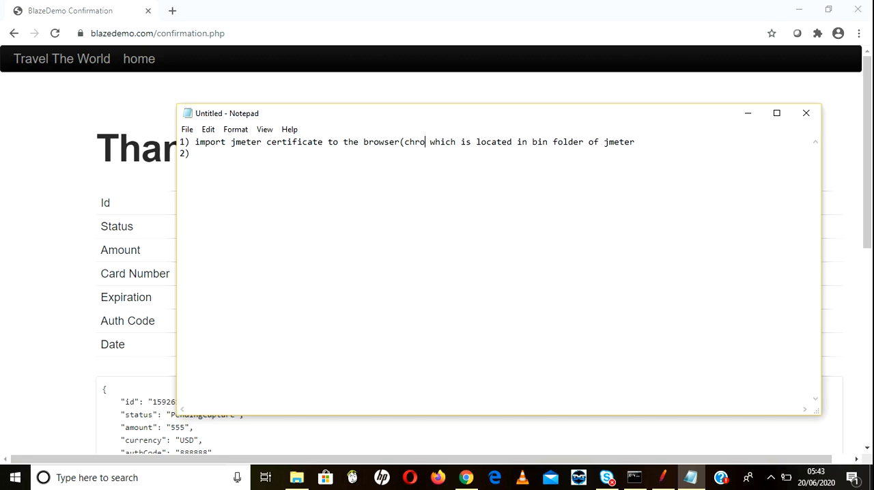
type(",f")
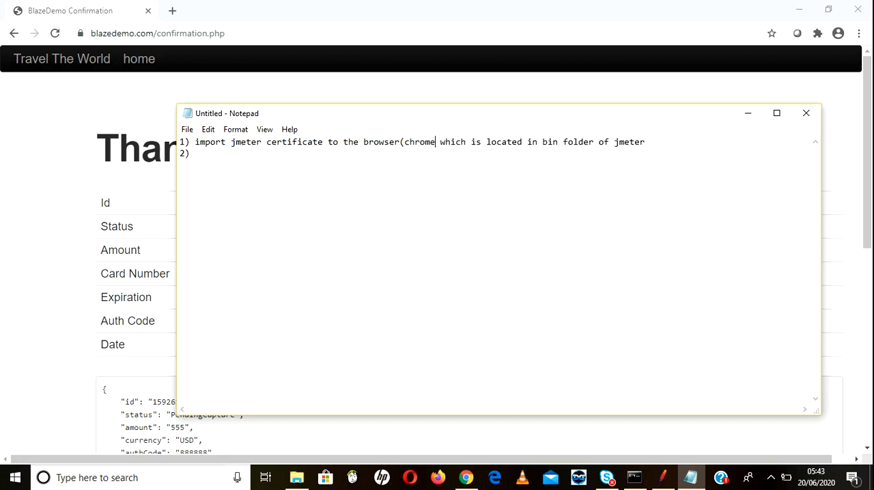
type("irefo")
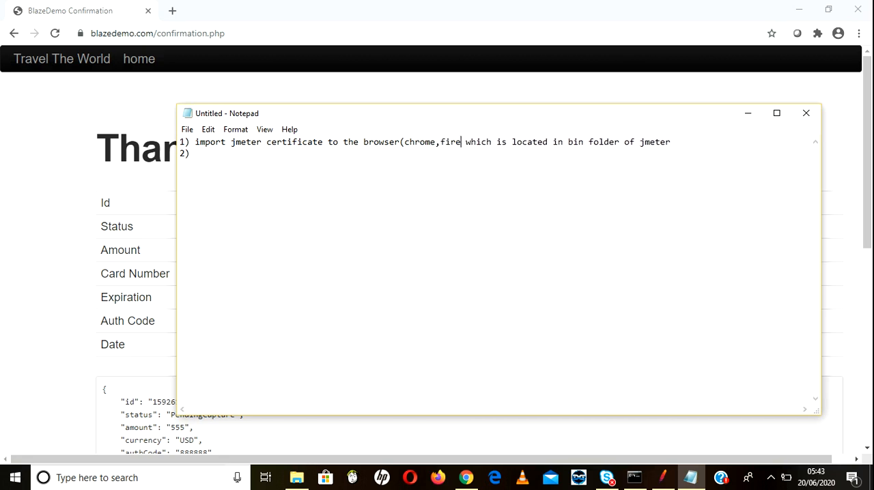
type("x)")
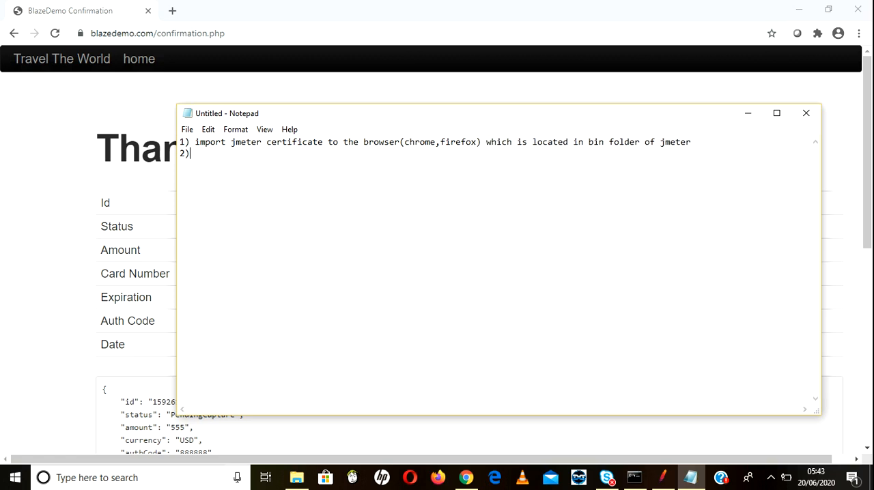
type(" setting the prs")
Step: Write the second note about setting the proxy settings in the browser
key("BackSpace")
type("oxy ss")
key("BackSpace")
type("ett")
key("BackSpace")
type("ttings in the")
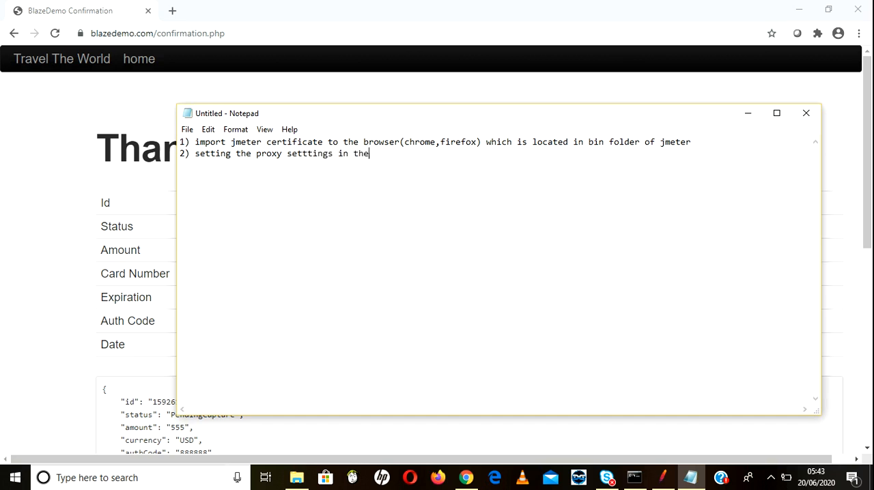
type(" browser")
key("BackSpace")
Step: Add a bracketed remark to the second note that the port no should match the JMeter port
type("(pro")
key("BackSpace")
key("BackSpace")
type("ort no shuld")
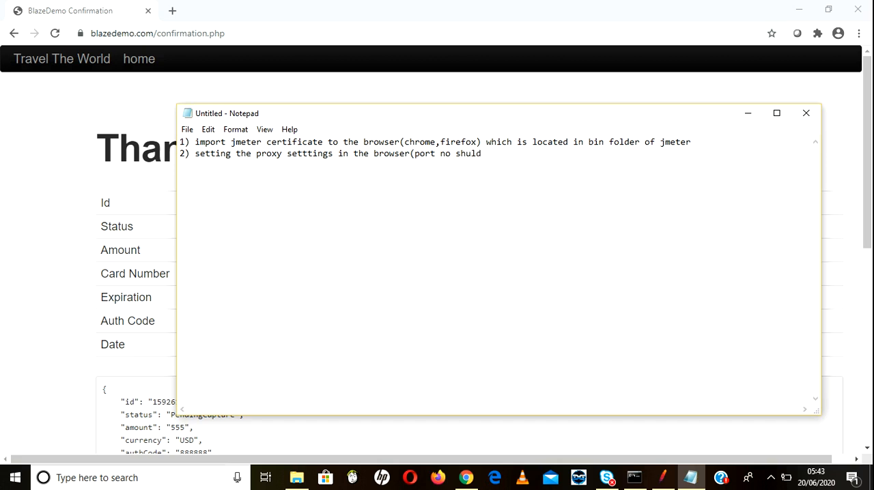
type(" mat")
type("jmetr")
key("BackSpace")
key("BackSpace")
type("er pr")
key("BackSpace")
type("ort)")
Step: Compare the JMeter and Chrome windows and try to load blazedemo.com in Chrome with the recorder stopped
key("alt+Tab")
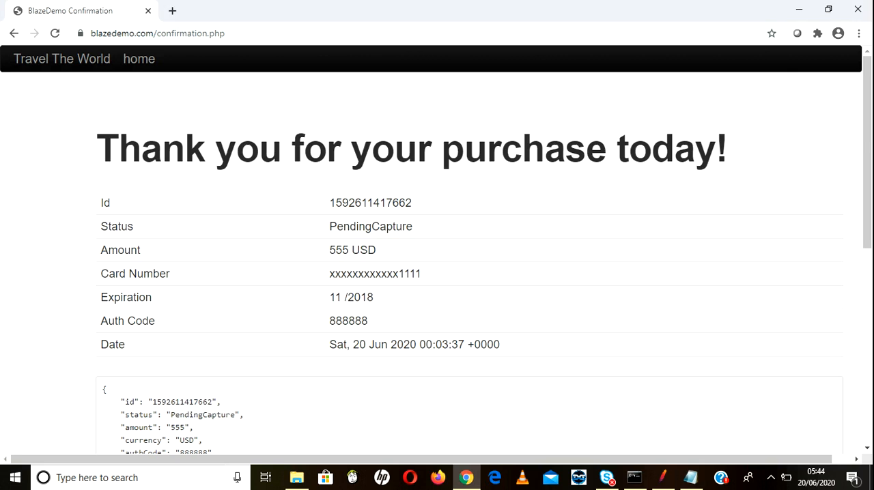
left_click(663, 478)
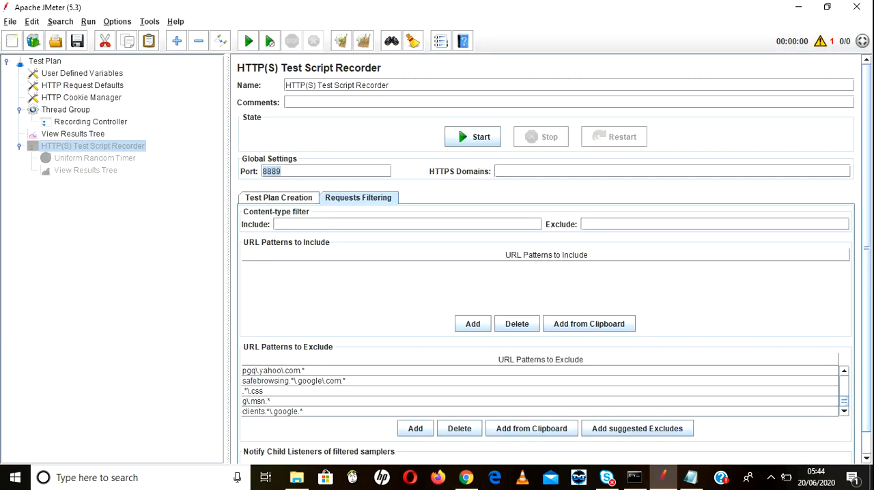
left_click(465, 478)
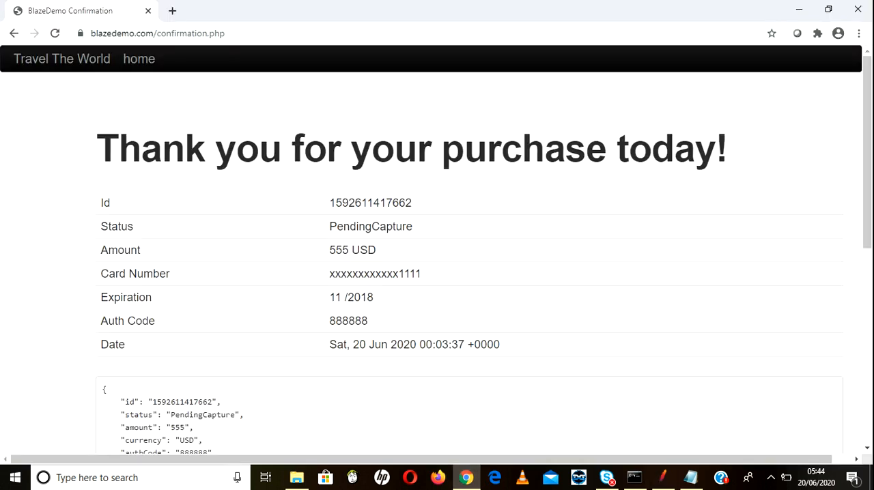
key("alt+Tab")
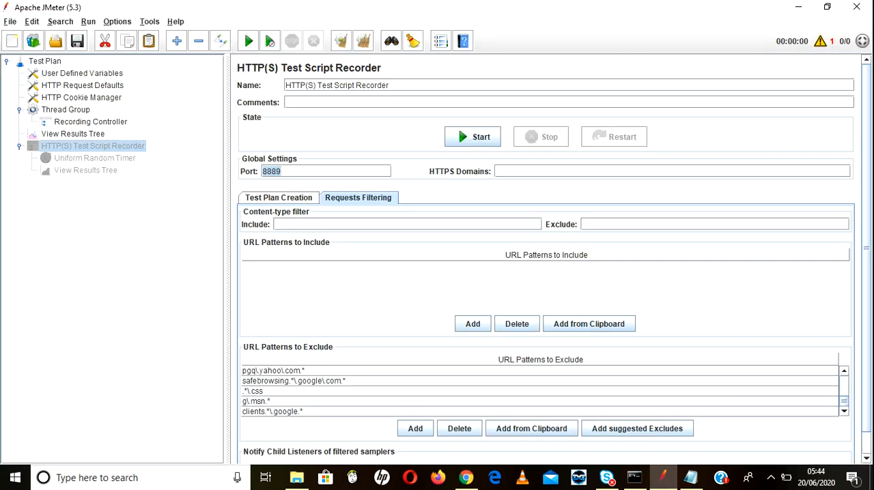
key("alt+Tab")
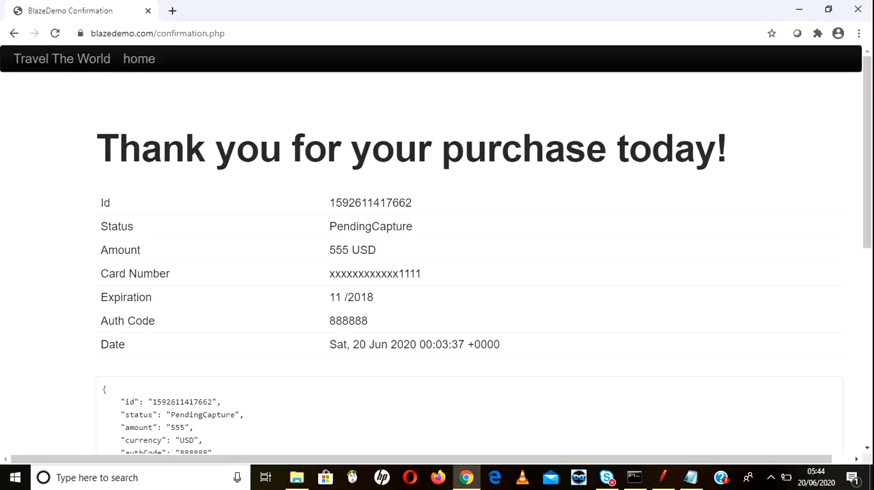
key("ctrl+l")
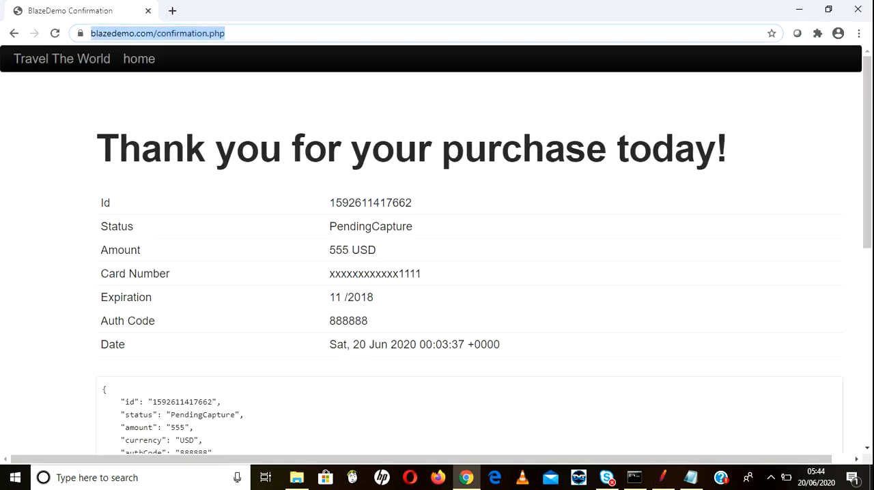
type("b")
key("Return")
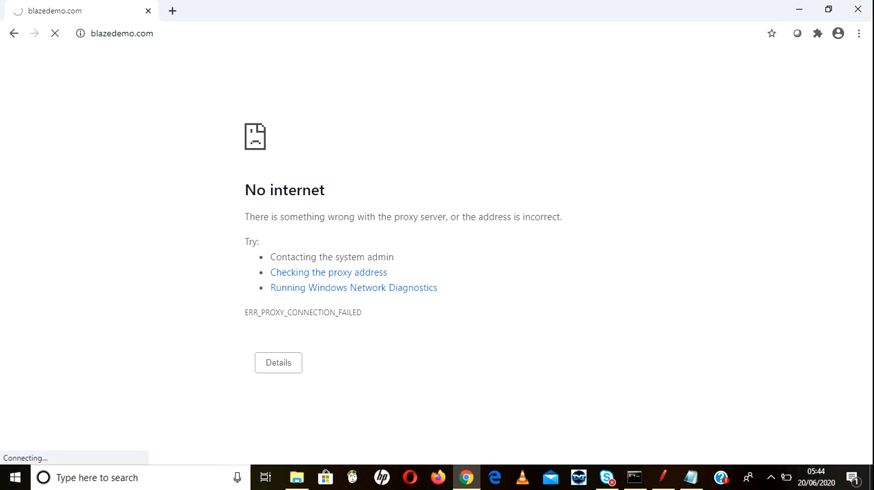
Step: Switch to JMeter, start the HTTP(S) Test Script Recorder, and accept the root CA certificate notice
key("alt+Tab")
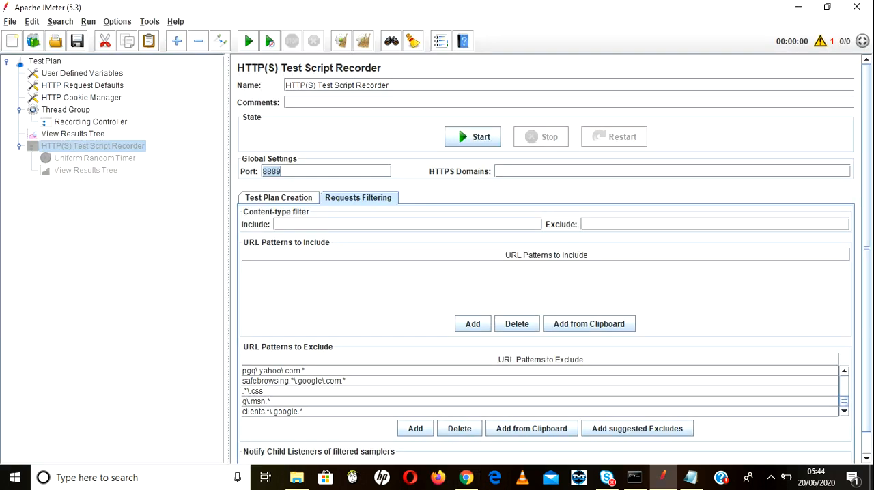
left_click(473, 136)
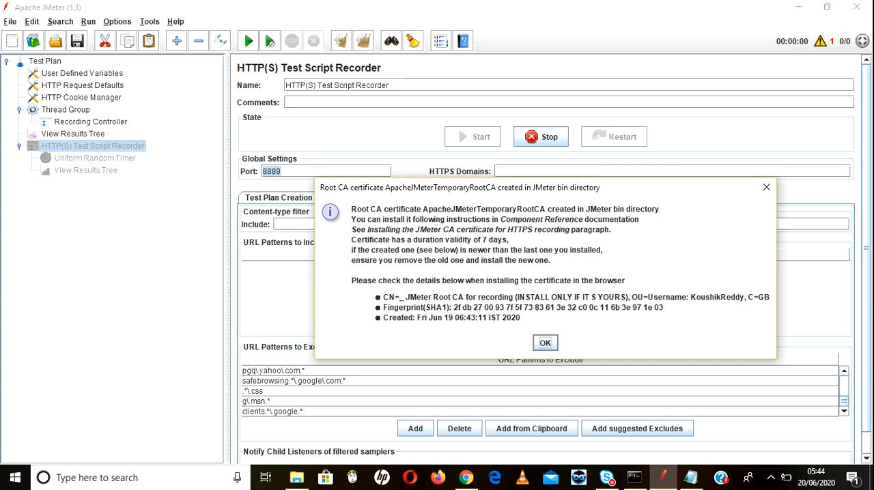
key("Return")
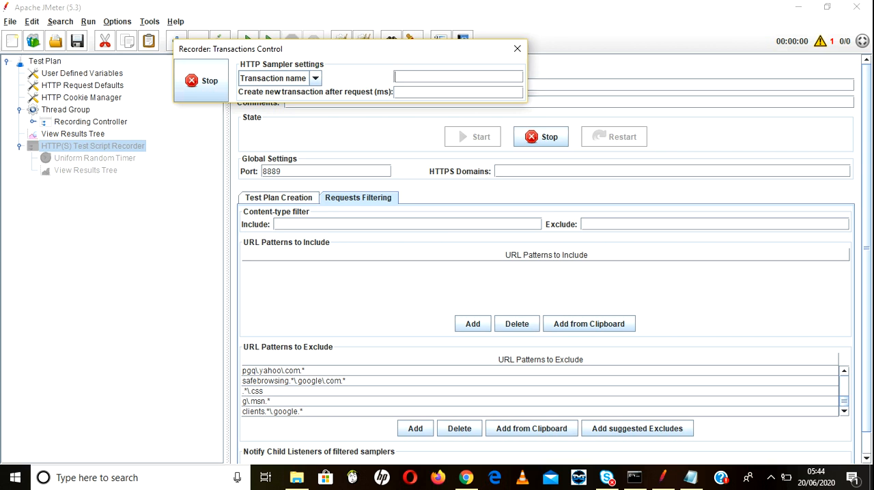
Step: Set the recorder's transaction name to BD_01_URL and reload blazedemo.com in Chrome
type("BD_01_URL")
left_click(466, 477)
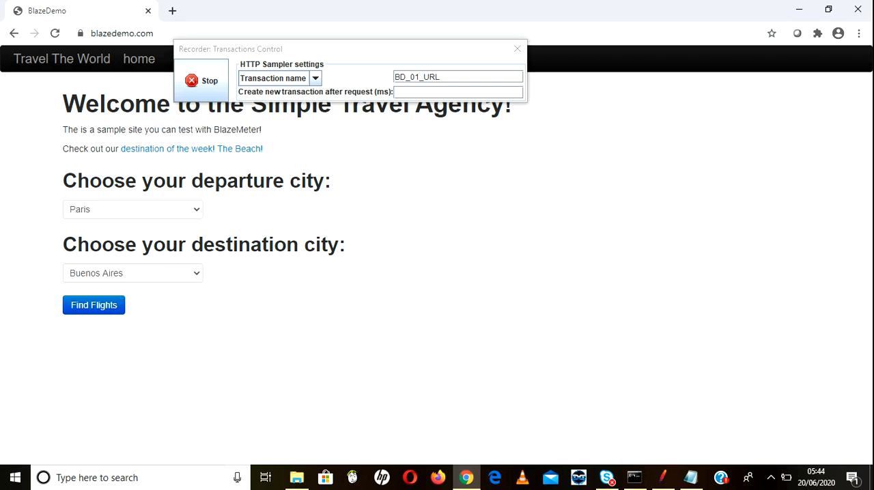
key("ctrl+l")
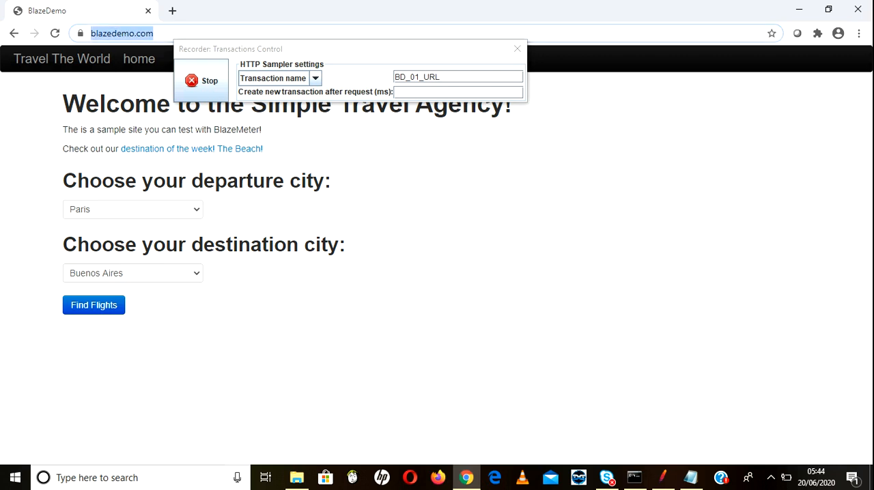
key("Return")
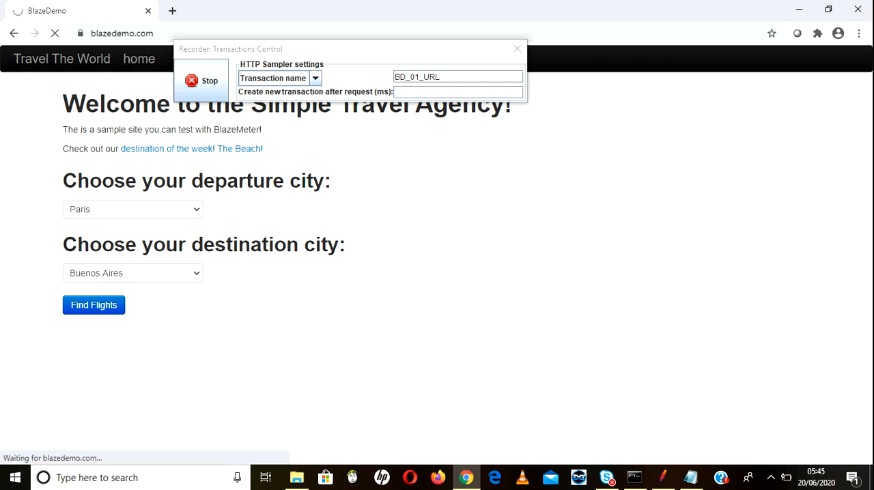
Step: Switch to JMeter and examine the first request recorded under the BD_01_URL transaction
key("alt+Tab")
key("alt+Tab")
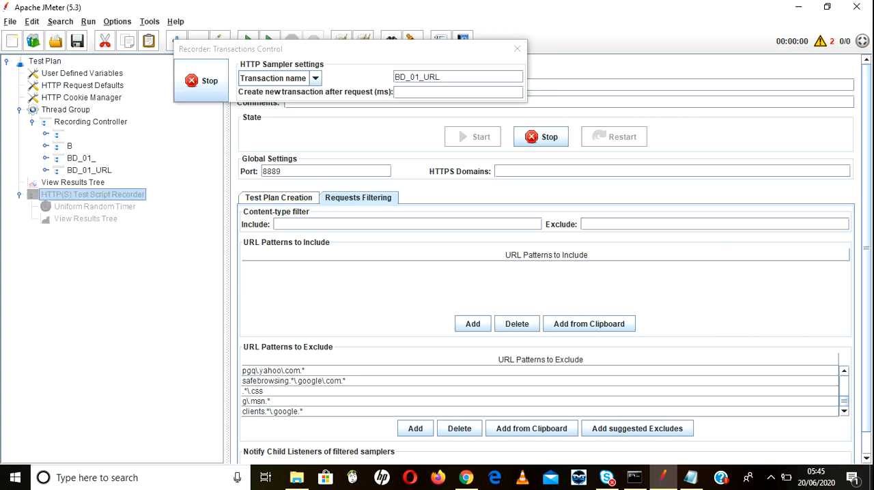
left_click(90, 171)
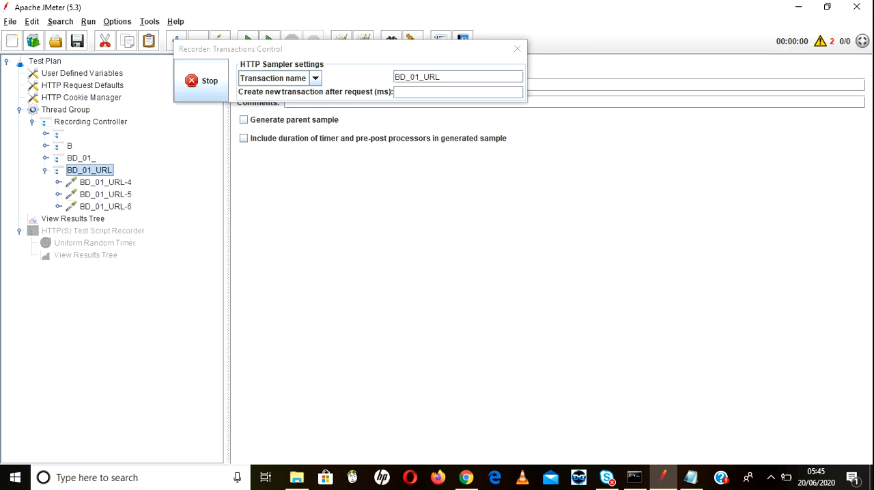
left_click(106, 183)
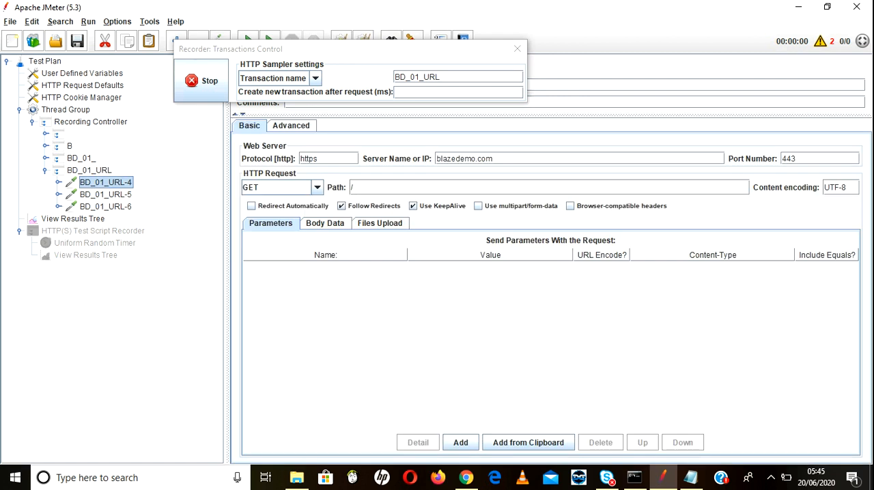
Step: Set the transaction name to BD_02_SelectFlights and find flights from Paris to Buenos Aires in Chrome
left_click(451, 77)
key("alt+Tab")
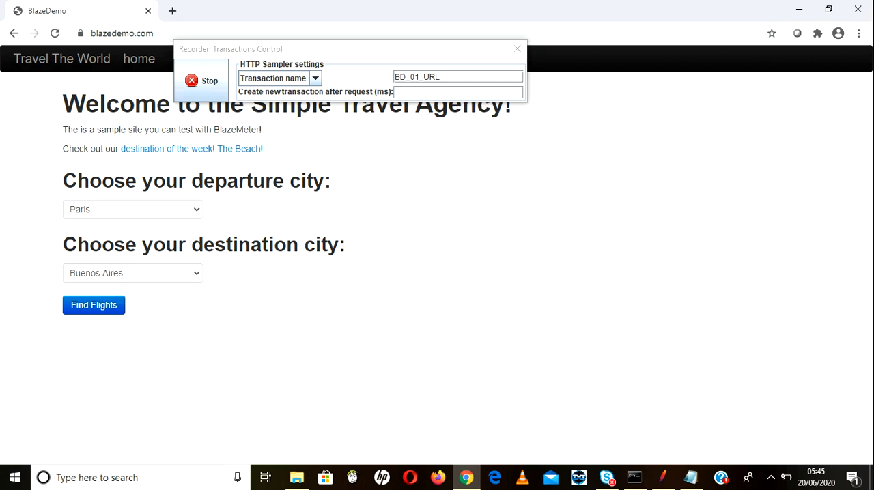
left_click(419, 78)
key("BackSpace")
type("2")
key("End")
key("BackSpace")
key("BackSpace")
key("BackSpace")
type("SelectFlights")
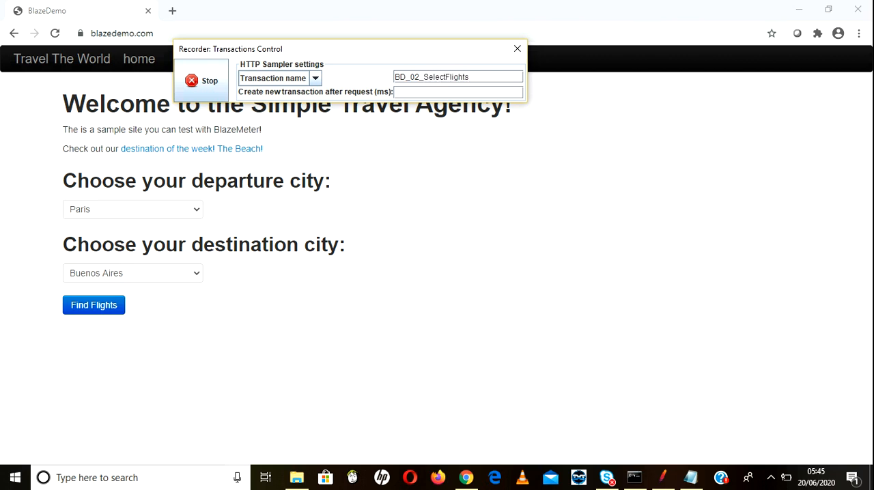
left_click(94, 305)
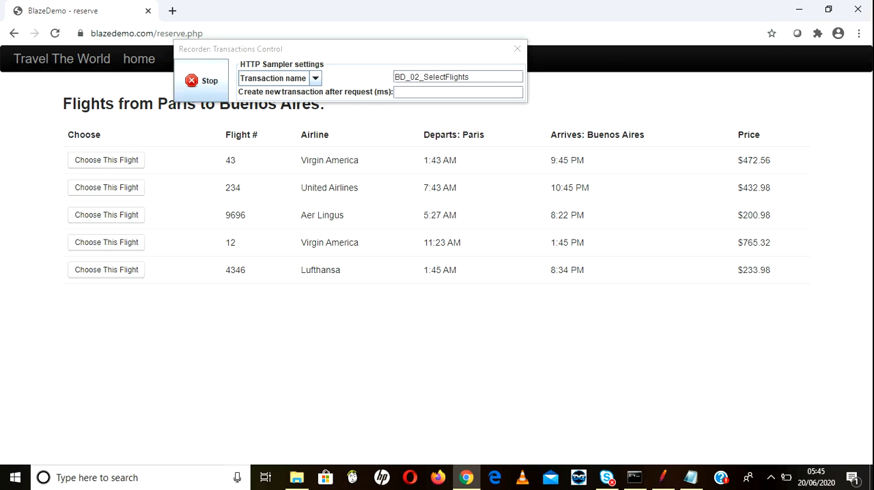
Step: Change the transaction name to BD_03_SelectAnyFlights and choose the United Airlines flight 234
left_click(415, 77)
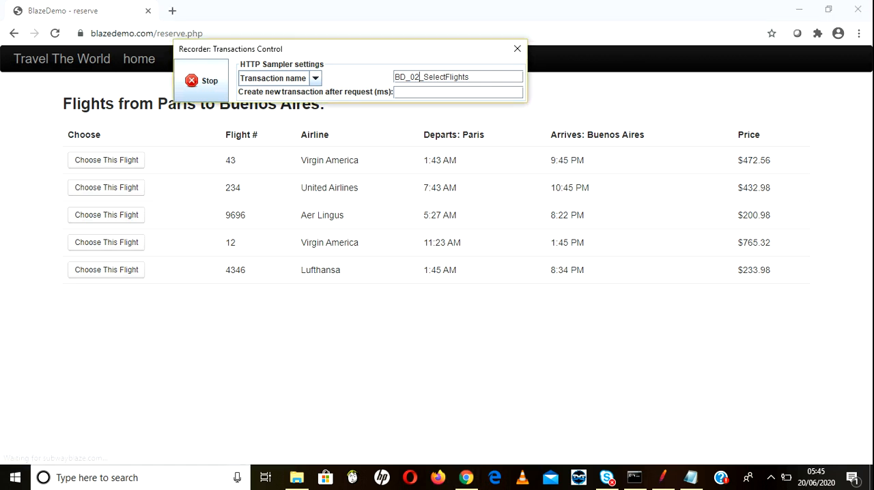
key("Delete")
type("3")
left_click(445, 77)
type("Any")
left_click(107, 187)
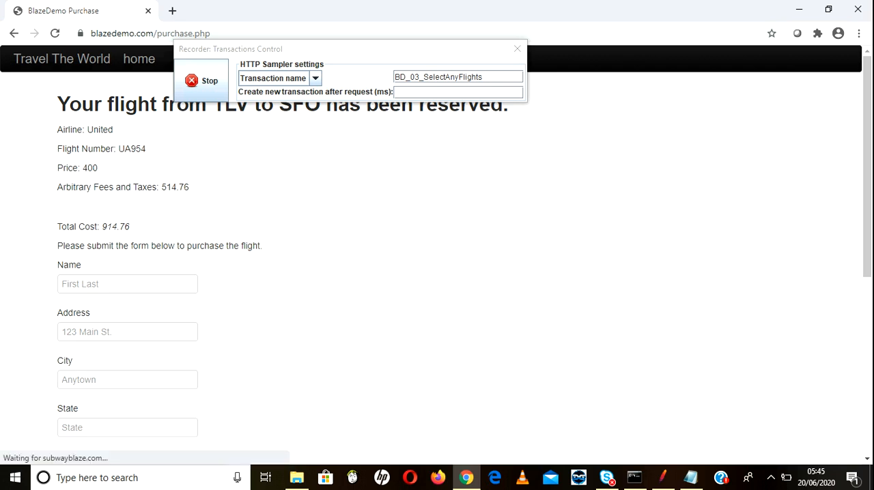
Step: Change the recorder's transaction name to BD_04_Purchase
left_click(420, 77)
key("BackSpace")
type("4")
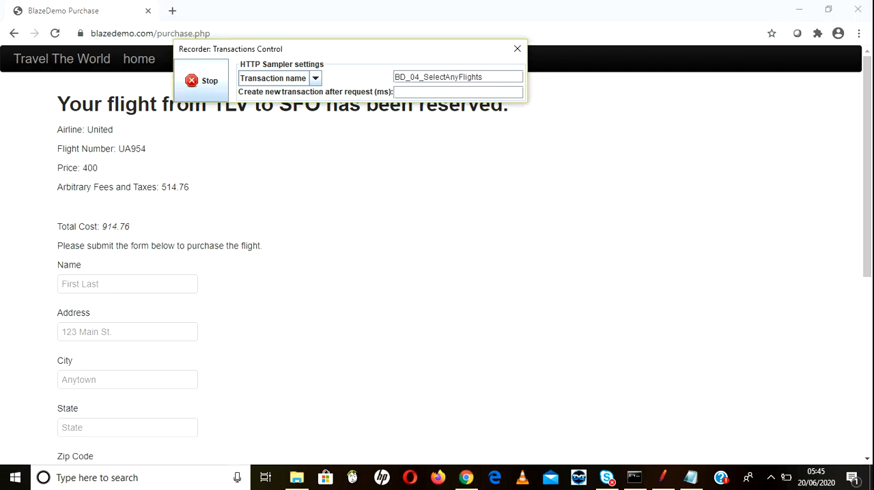
left_click_drag(424, 77, 483, 77)
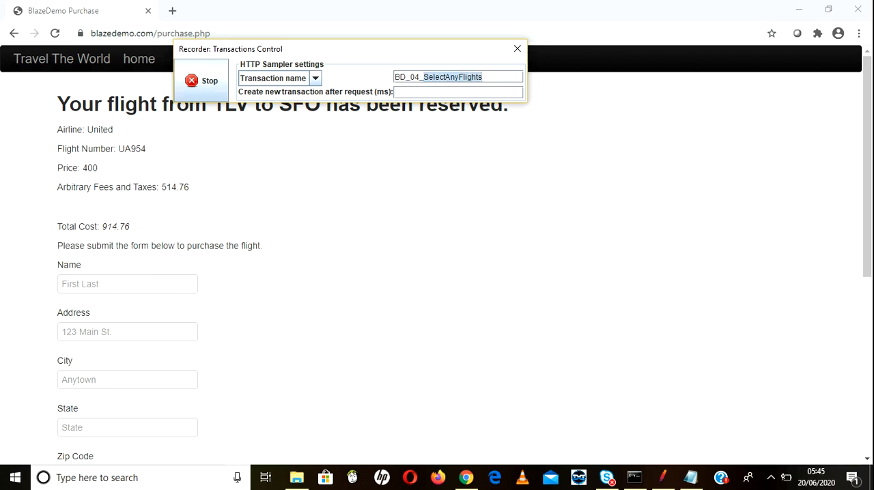
type("Purchase")
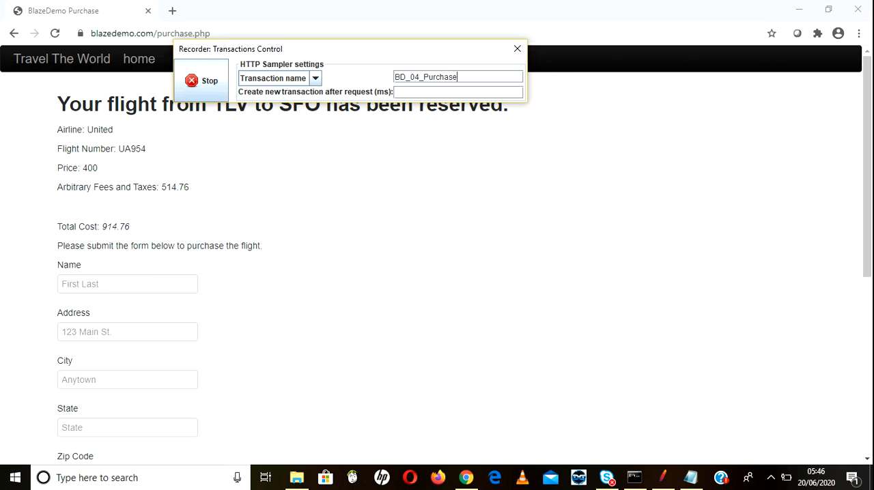
Step: Fill in the name and address fields of the purchase form with the saved autofill entry
scroll(436, 259, "down", 1)
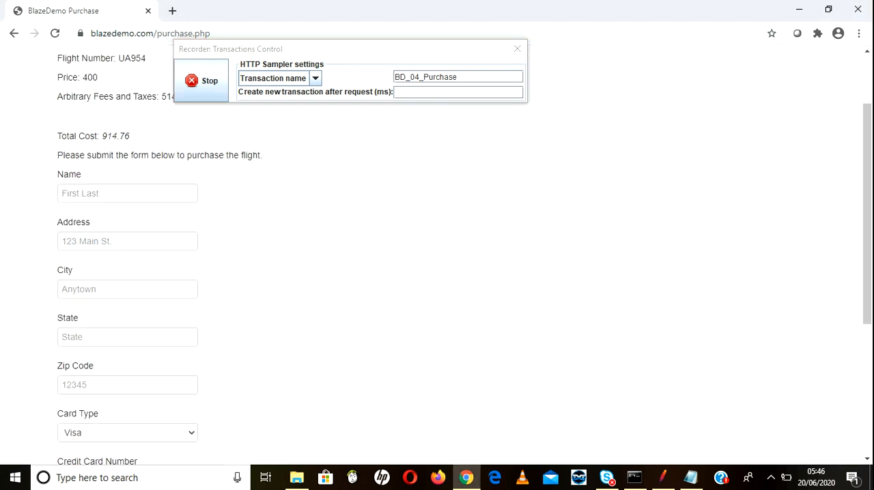
left_click(128, 193)
key("Down")
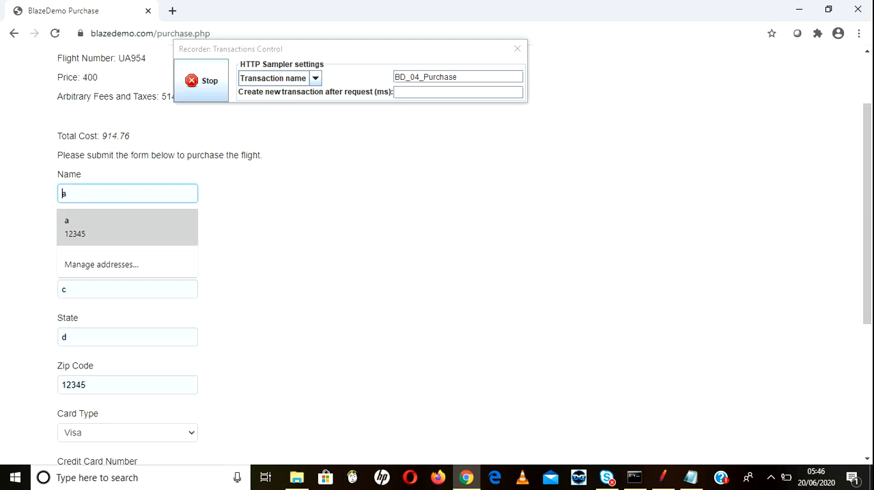
key("Return")
Step: Enter the credit card number in the purchase form and submit the flight purchase
left_click_drag(867, 213, 867, 270)
left_click(62, 372)
type("12222222222222222")
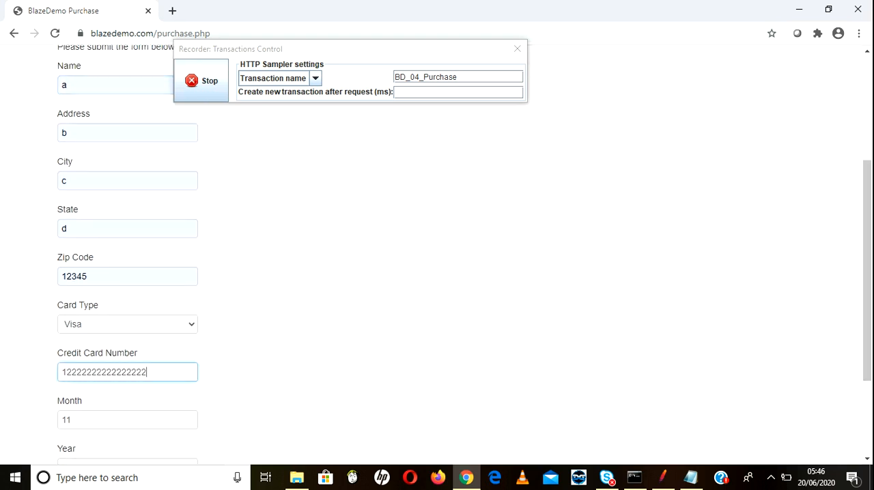
left_click(287, 369)
left_click_drag(867, 273, 867, 345)
left_click(97, 430)
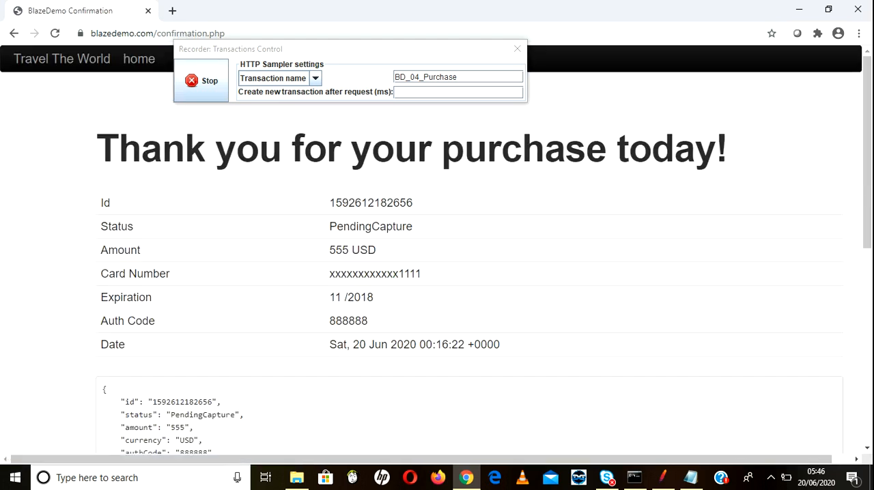
Step: Switch to JMeter and examine the requests recorded under BD_02_SelectFlights, BD_03_SelectFlights and BD_03_SelectAnyFlights, including their server names and parameters
left_click(663, 477)
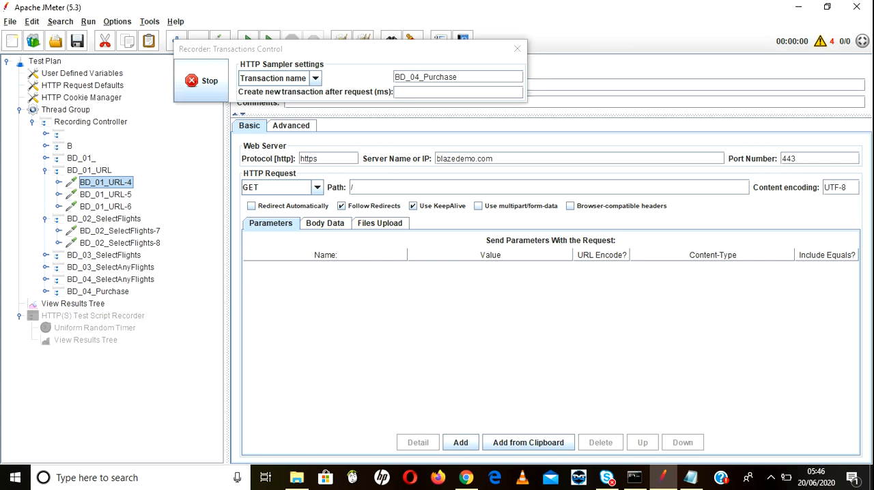
left_click(120, 231)
double_click(471, 158)
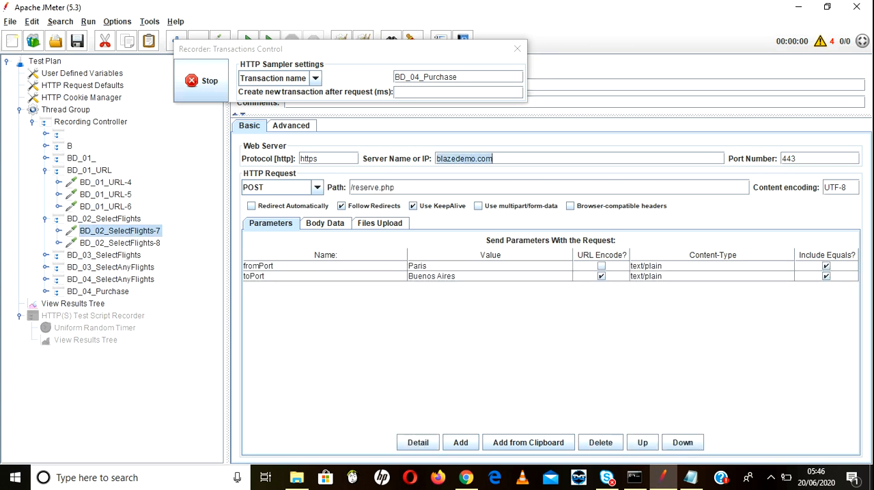
left_click(120, 243)
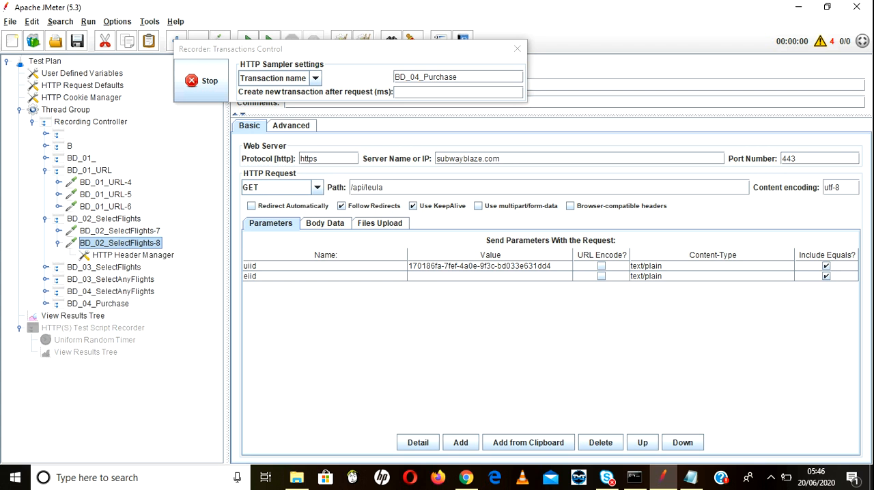
left_click(104, 268)
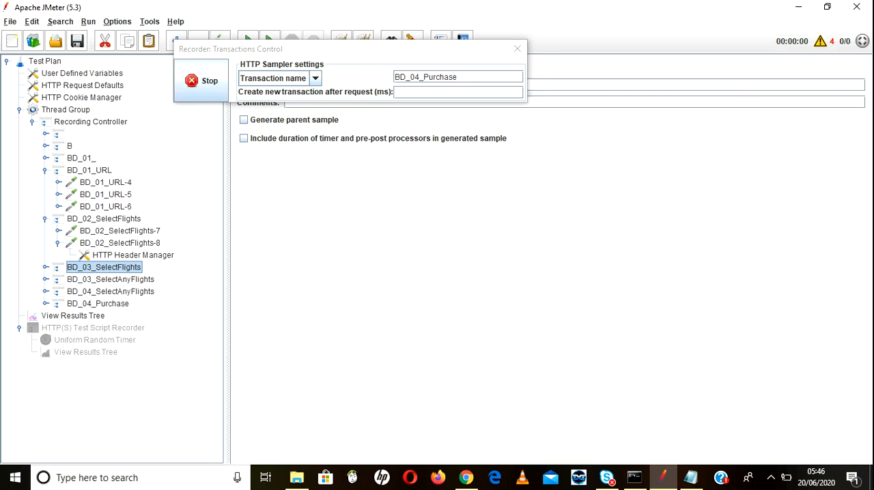
left_click(120, 279)
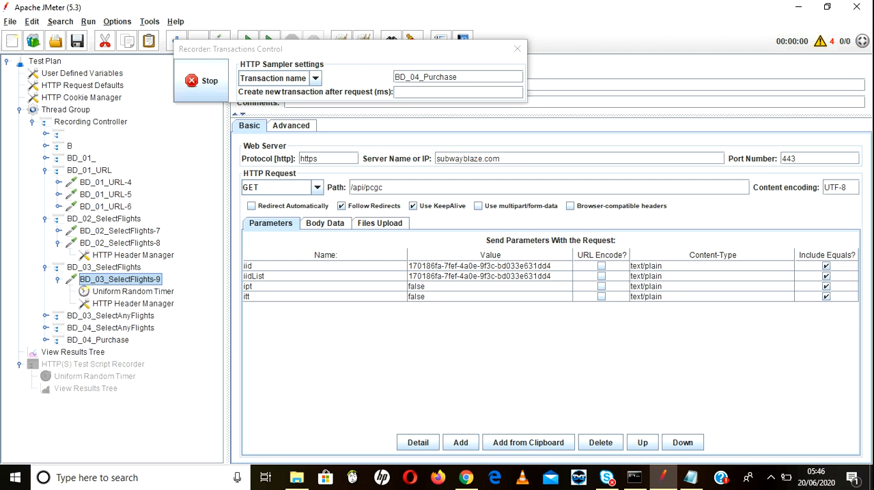
left_click(133, 291)
left_click(120, 279)
left_click(129, 328)
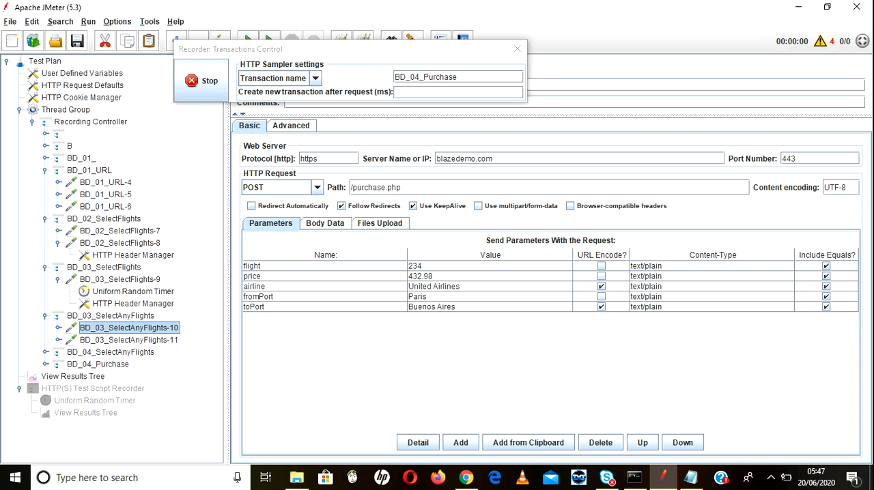
double_click(464, 158)
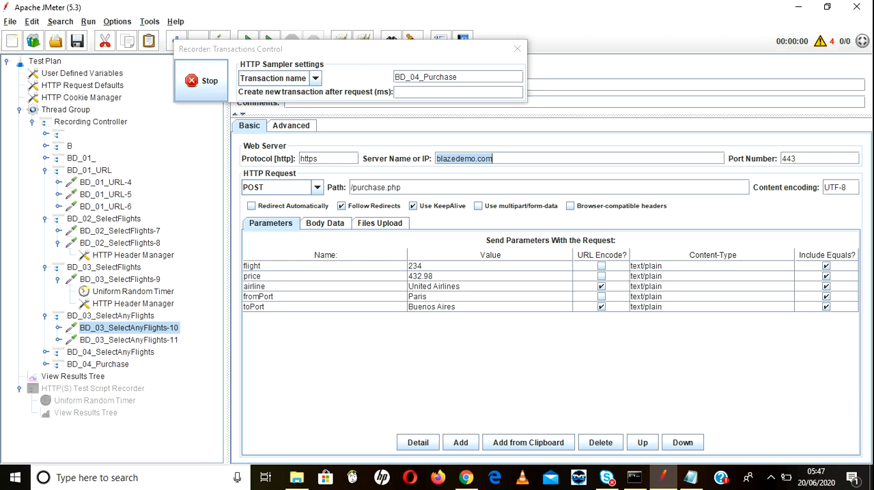
Step: Stop the recorder and review the BD_03_SelectAnyFlights controller and its first request
left_click(201, 80)
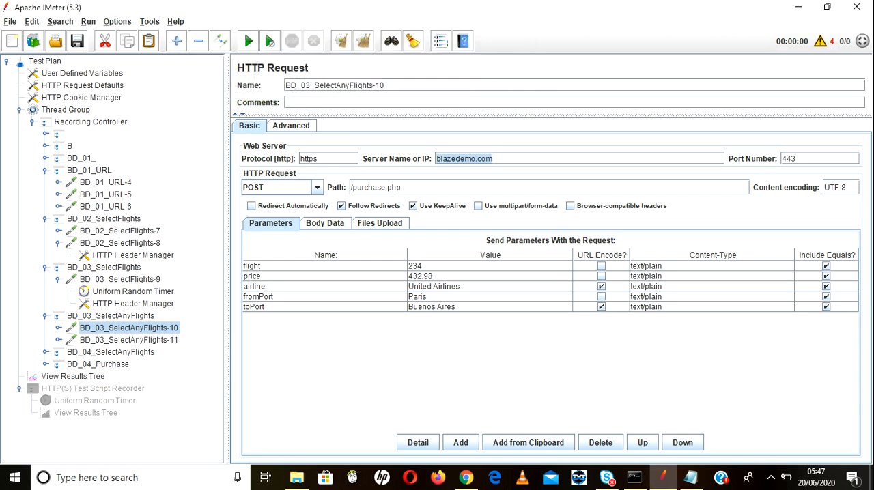
left_click(111, 316)
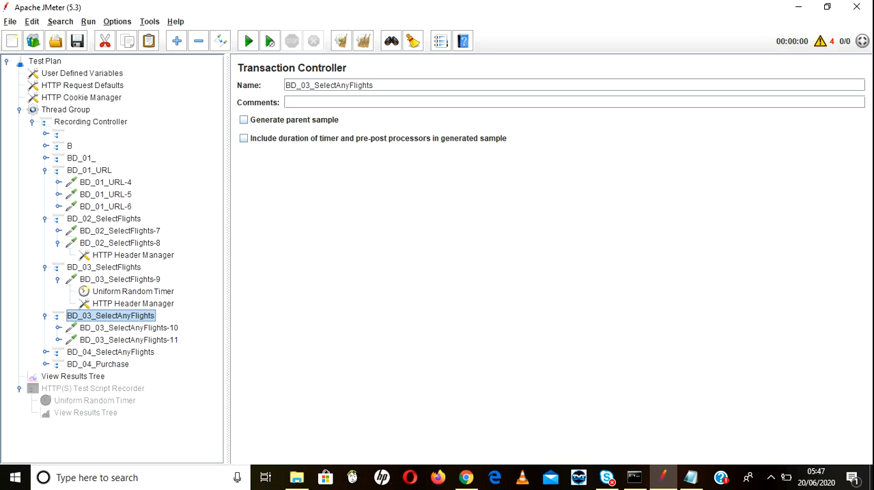
left_click(59, 328)
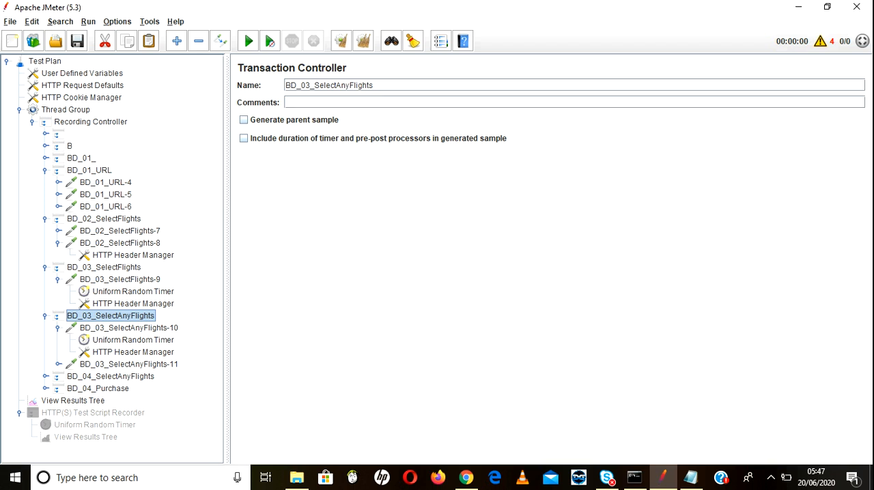
key("Down")
key("Left")
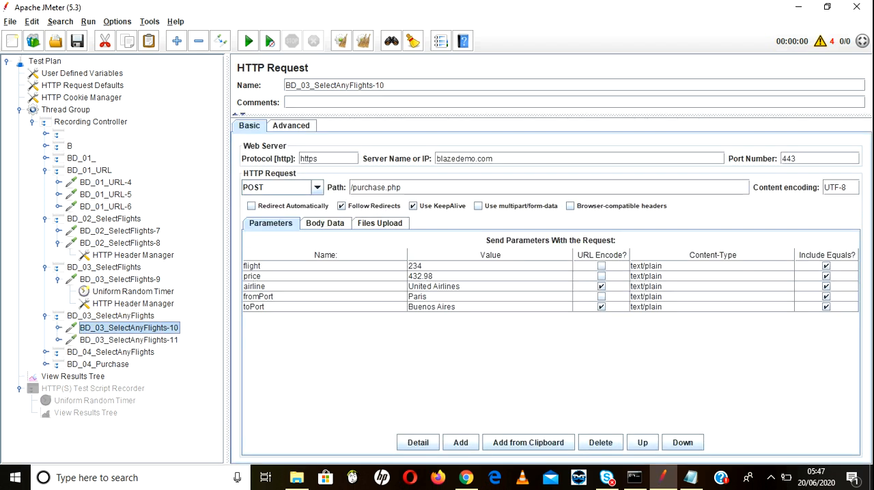
Step: Switch to Chrome and open the browser's Settings page
left_click(466, 478)
key("alt+Tab")
key("alt+Tab")
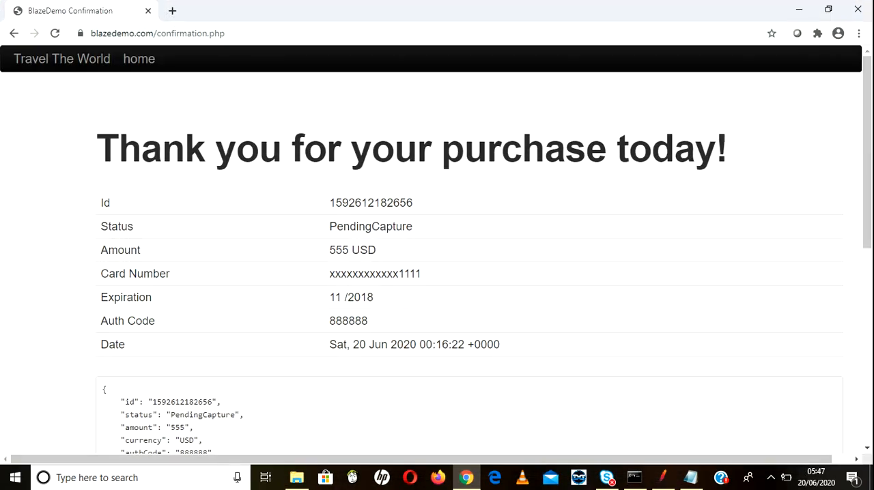
left_click(859, 33)
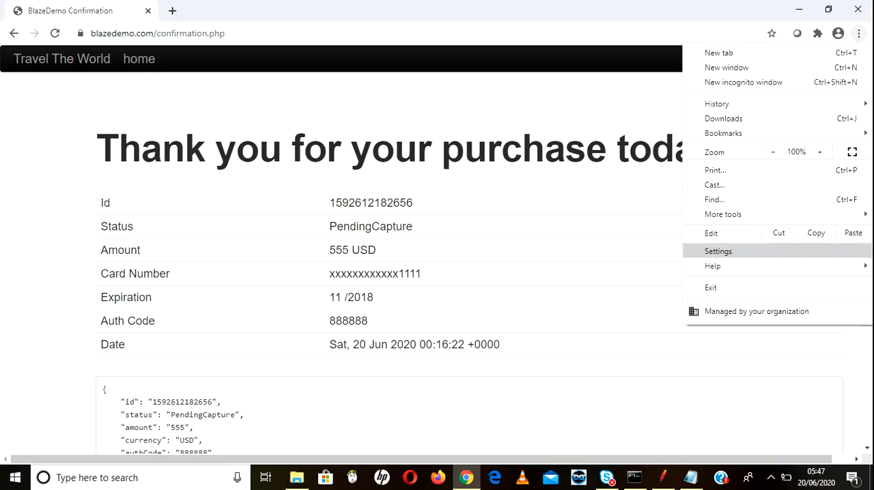
left_click(718, 252)
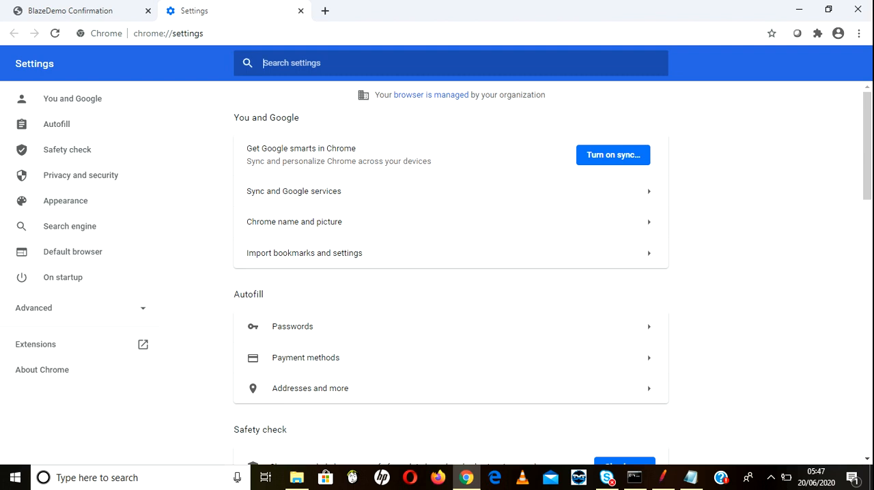
Step: Search Chrome's settings for proxy and open the computer's proxy settings
type("por")
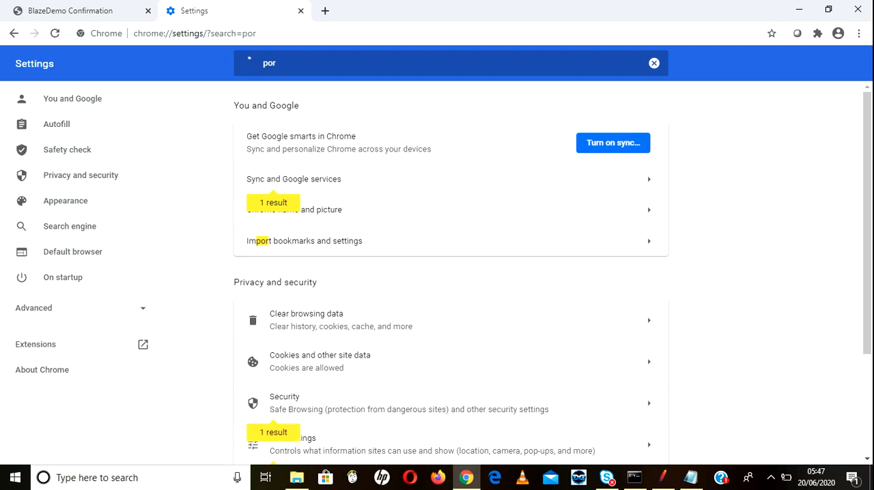
key("BackSpace")
key("BackSpace")
type("roxy")
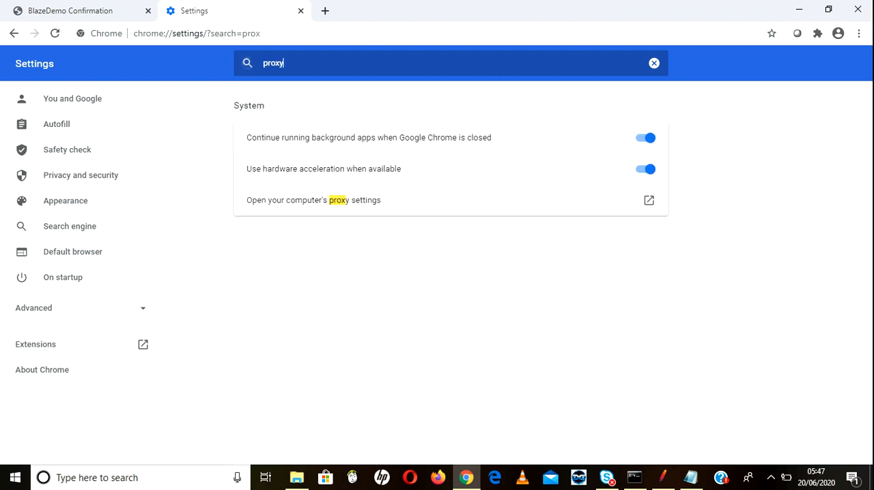
left_click(648, 200)
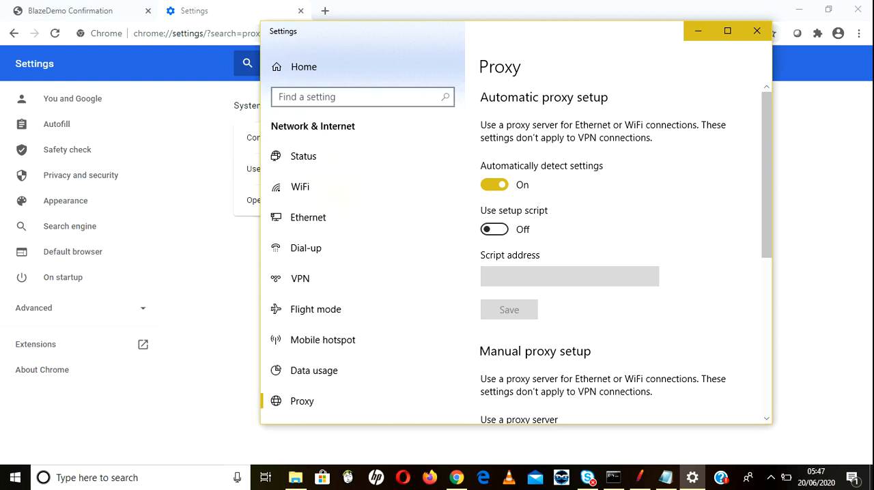
Step: Turn off the manual proxy server in the Windows proxy settings and close the Settings window
scroll(614, 259, "down", 5)
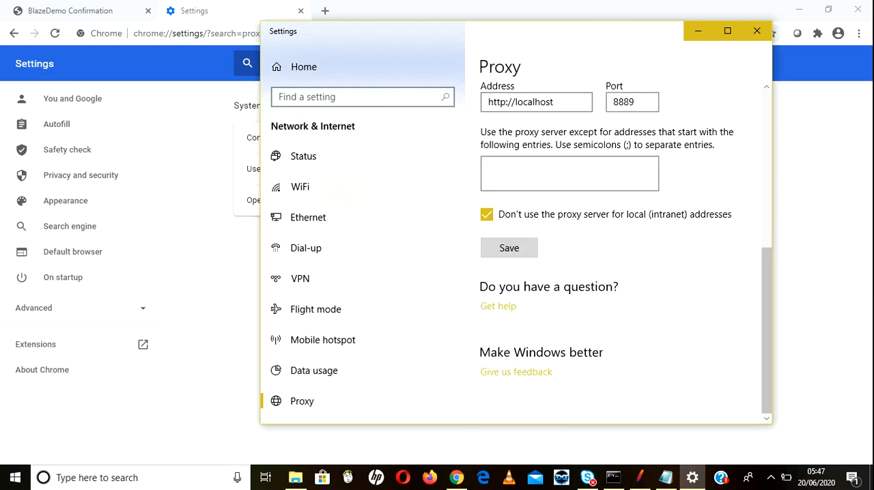
scroll(614, 259, "up", 3)
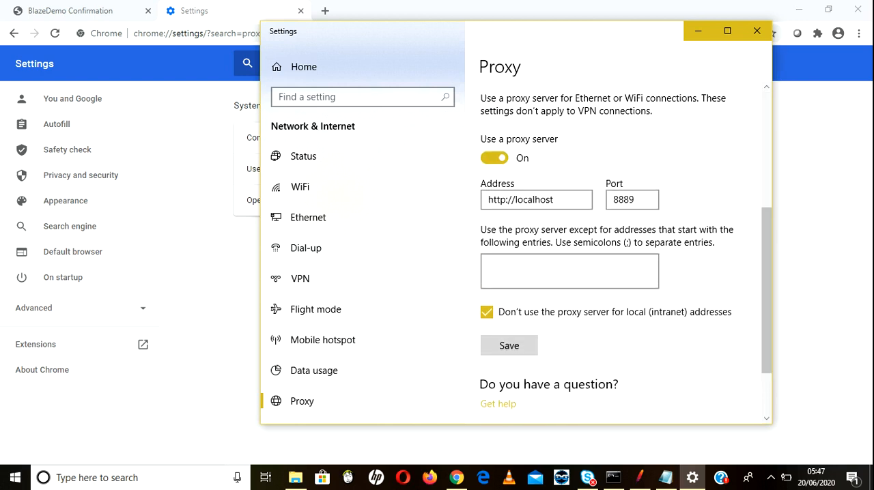
left_click(494, 158)
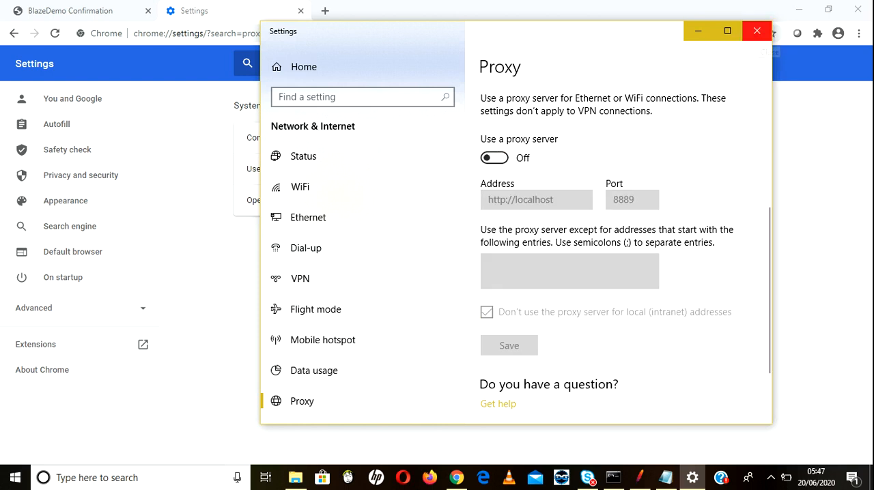
left_click(756, 30)
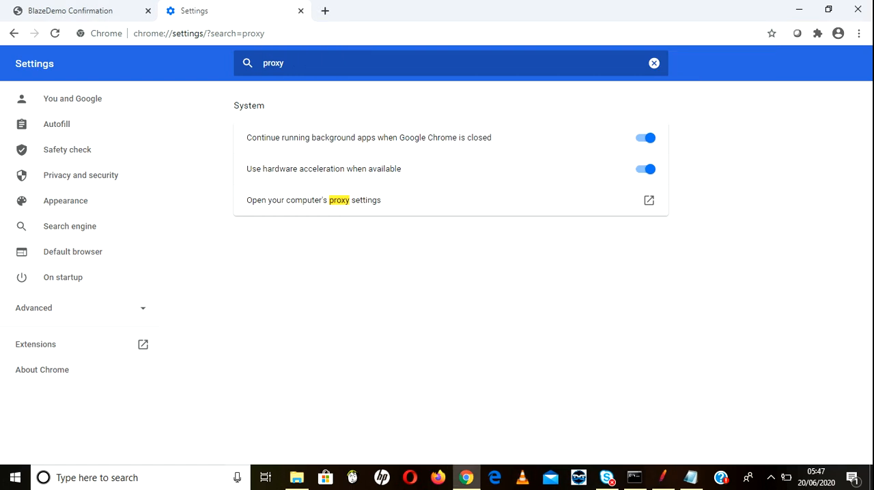
Step: Launch Firefox and close Chrome, declining to make Firefox the default browser
left_click(439, 478)
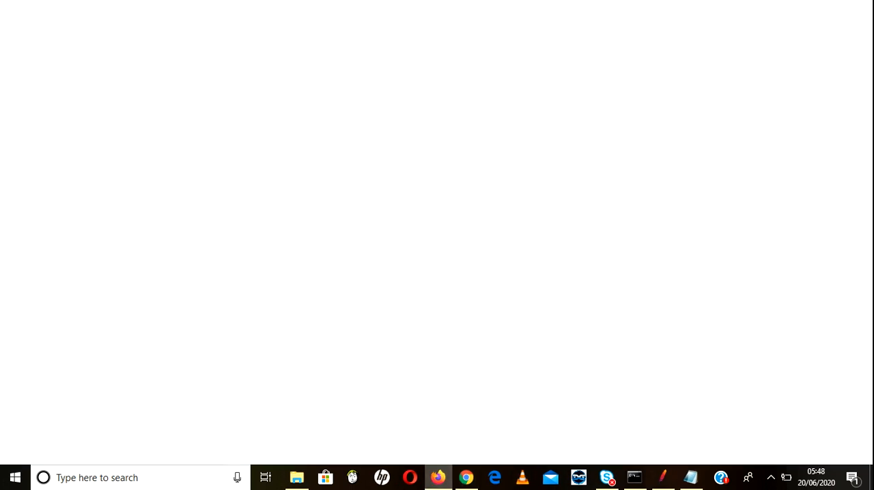
left_click(858, 33)
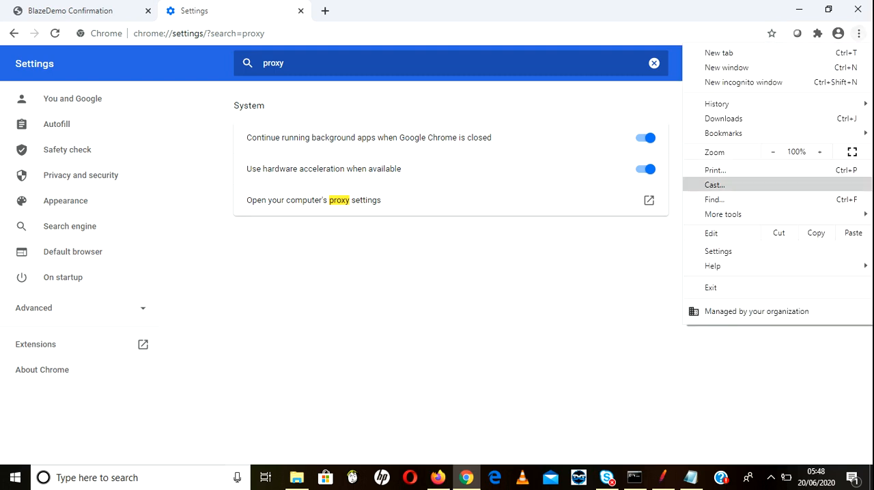
left_click(858, 9)
left_click(858, 10)
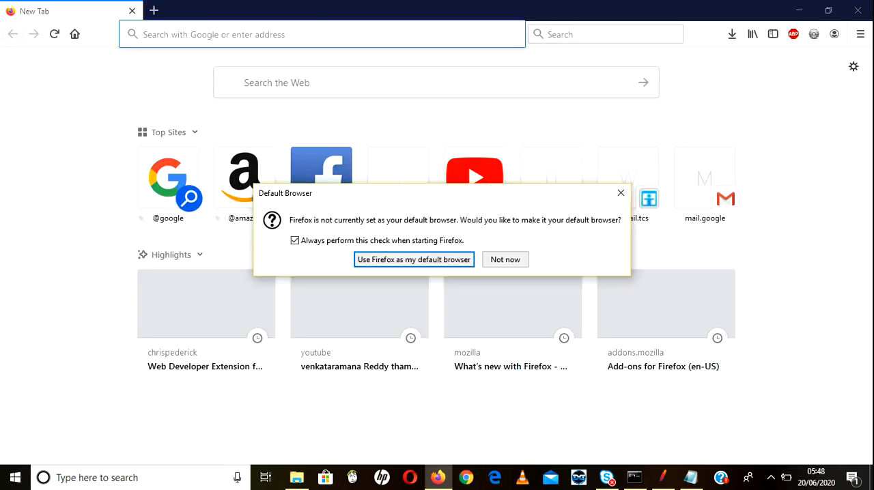
left_click(505, 260)
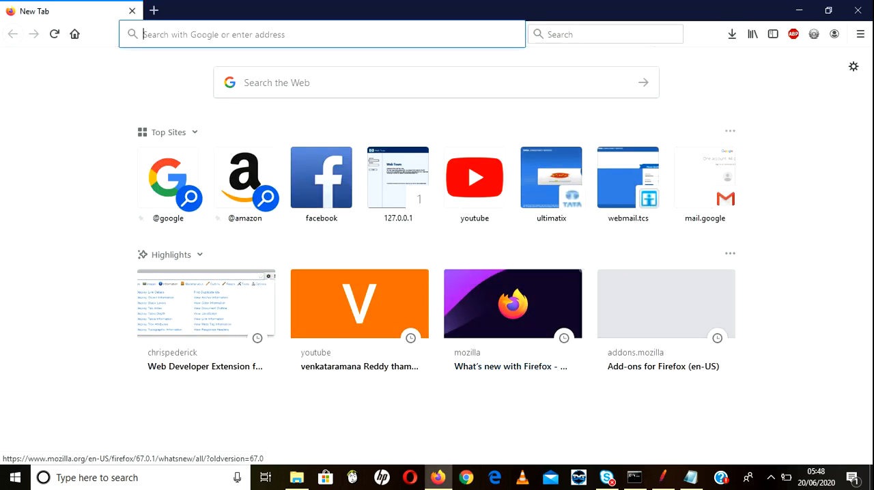
Step: Search Firefox's options for proxy and set the connection settings to No proxy
left_click(860, 33)
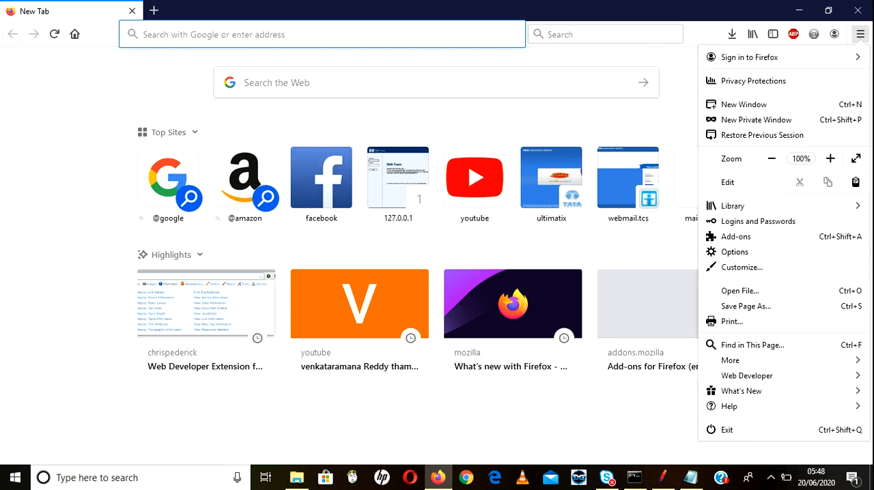
left_click(734, 252)
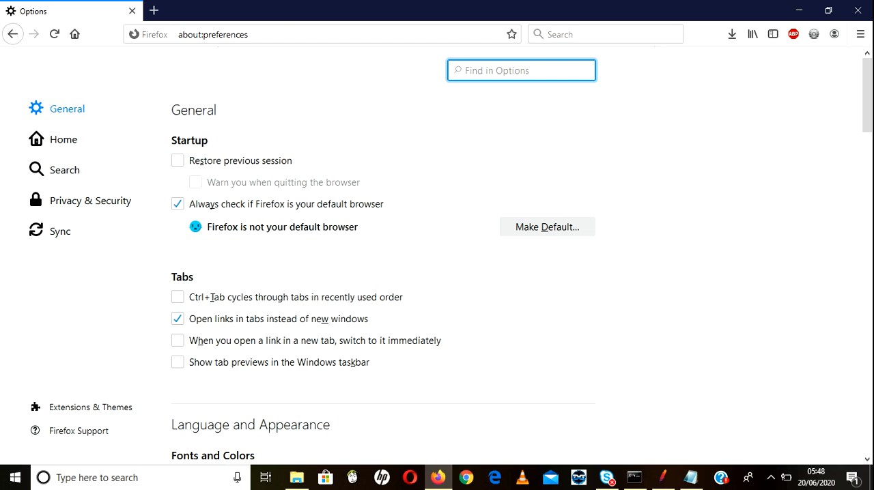
type("proxy")
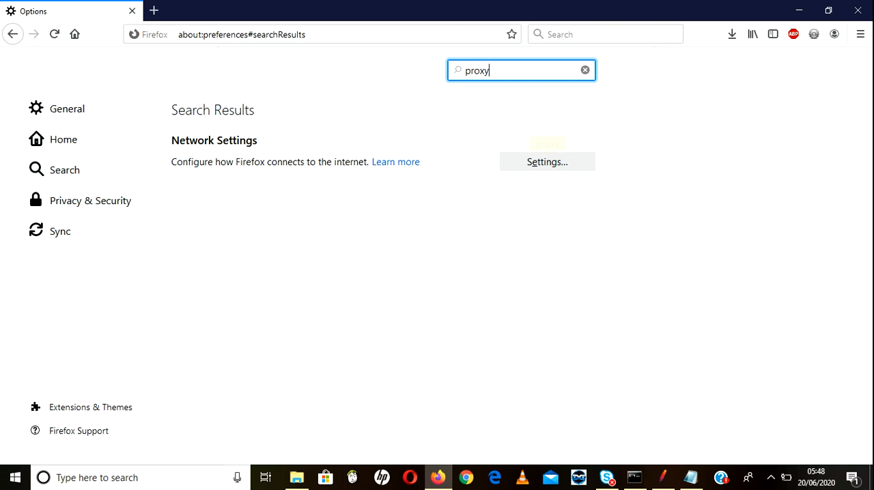
left_click(547, 162)
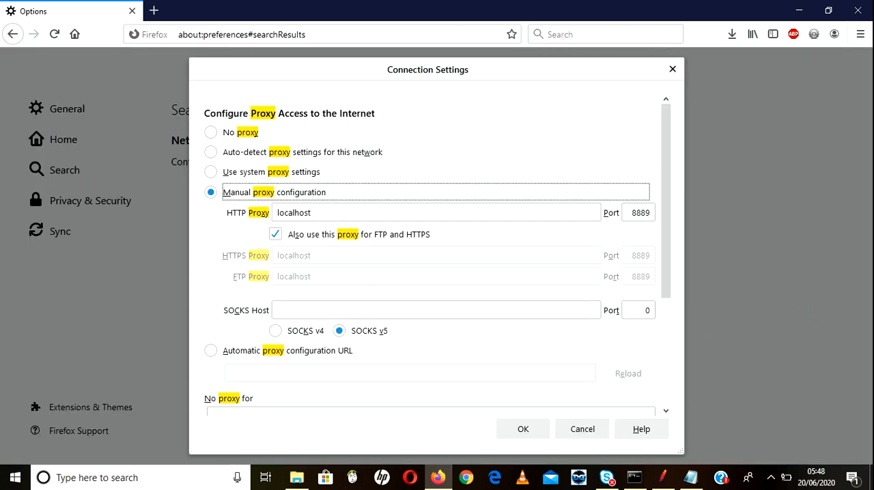
left_click(211, 132)
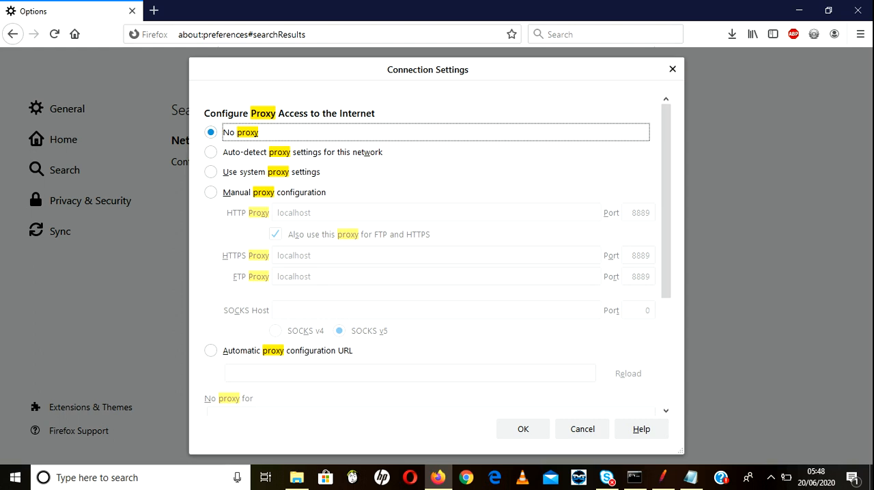
left_click(523, 429)
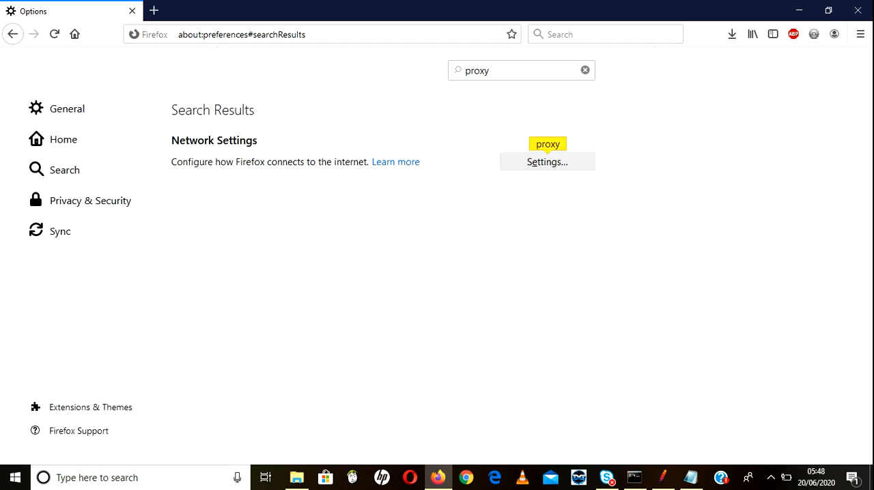
Step: Switch to Notepad and add the line "3)after recording the scenrio , go and remove proxy settings in browser)"
left_click(691, 477)
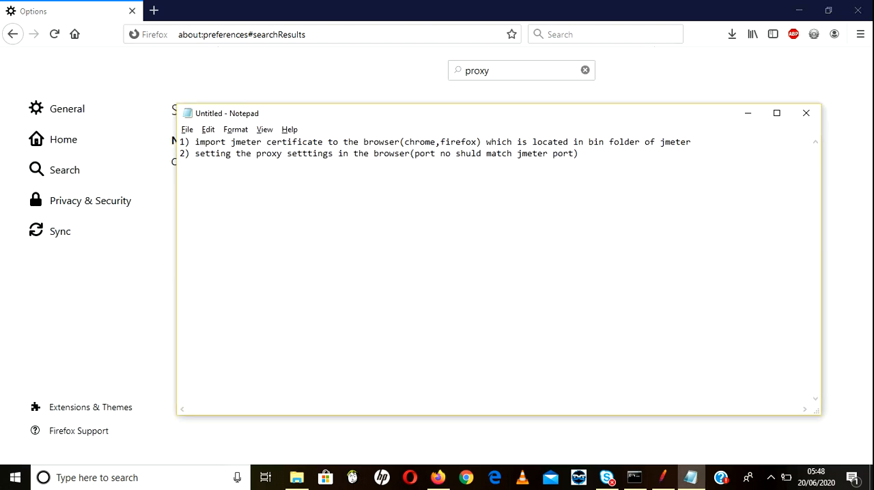
type("3)after recording the scenri")
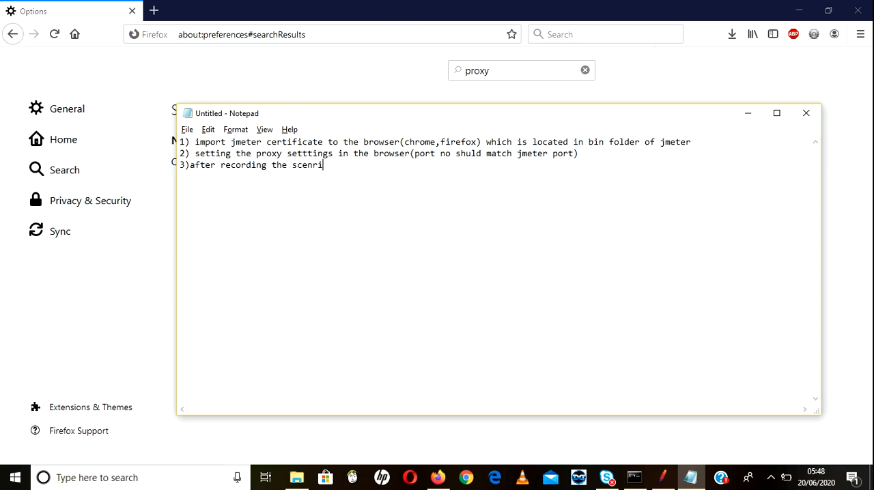
type("o , g")
key("BackSpace")
type("o and remove")
key("BackSpace")
key("BackSpace")
key("BackSpace")
key("BackSpace")
type("v")
key("BackSpace")
type("ove pxo")
key("BackSpace")
key("BackSpace")
type("roxy s")
type("ettings in")
type(" bro")
type("sers")
key("BackSpace")
key("BackSpace")
key("BackSpace")
key("BackSpace")
type("wser")
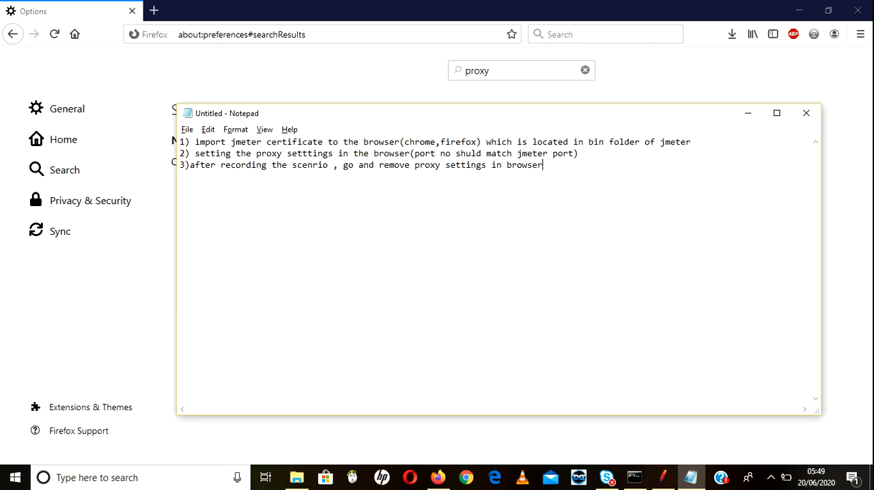
type(")")
double_click(212, 142)
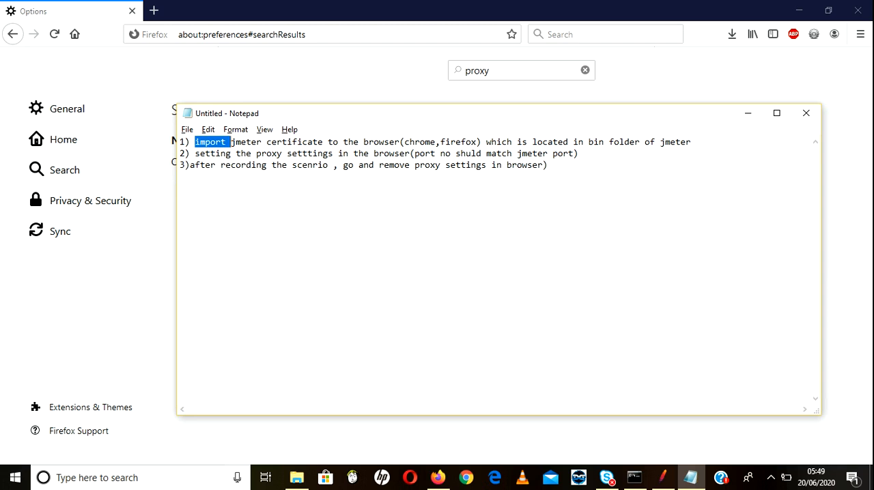
Step: Switch to JMeter and examine the protocol and server name of the BD_01_URL-4 request
left_click(466, 478)
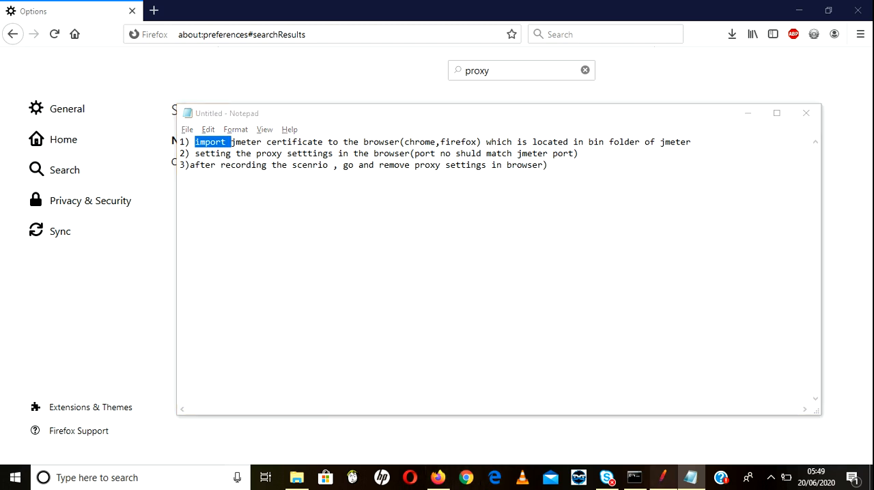
left_click(662, 478)
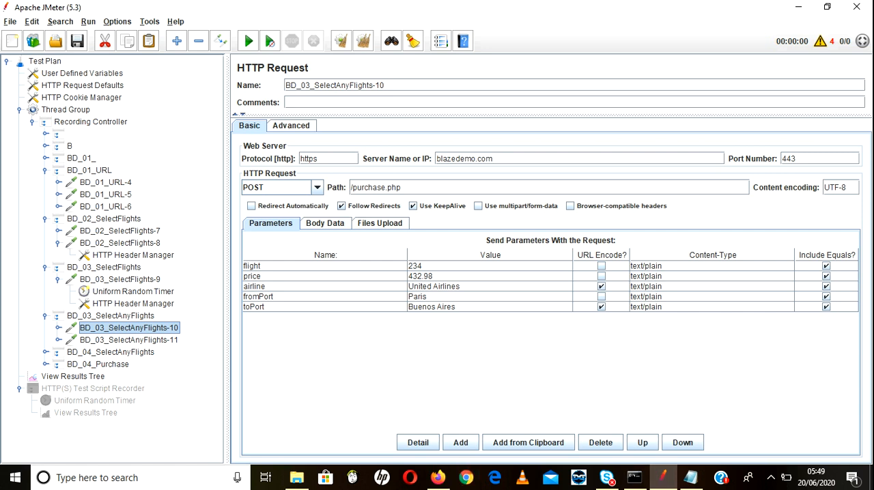
left_click(106, 182)
left_click_drag(319, 158, 300, 158)
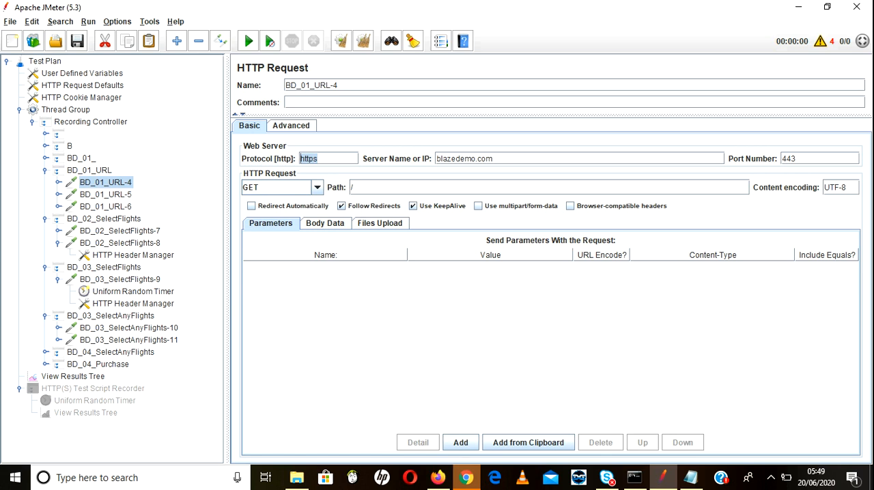
left_click(493, 159)
left_click_drag(493, 158, 435, 158)
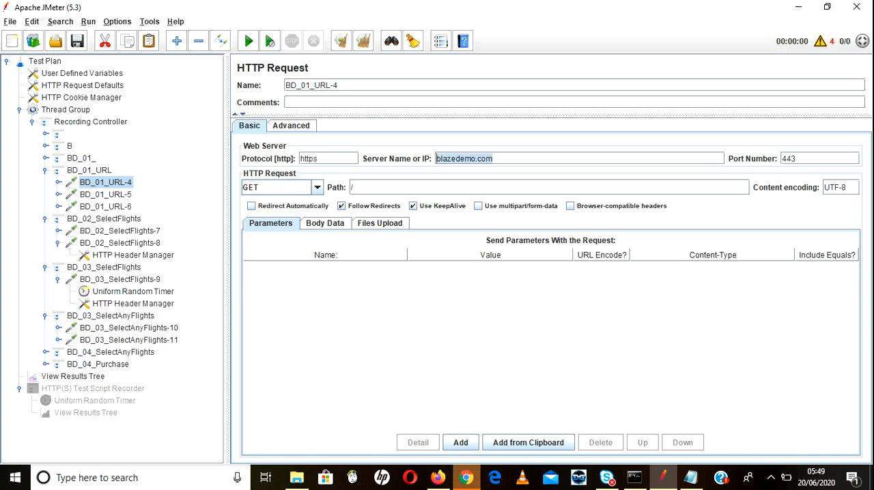
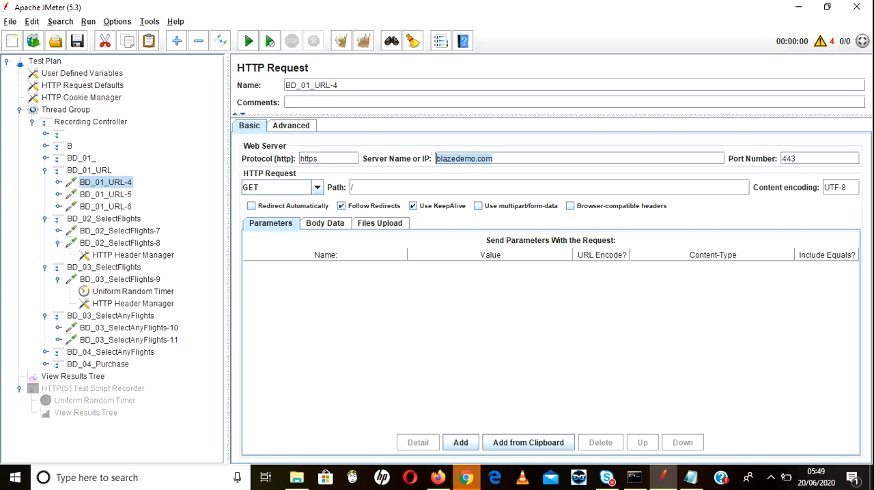
Step: Switch to Notepad, append "for https application recording" to point 1, break that line after "bin", and return to JMeter
key("alt+Tab")
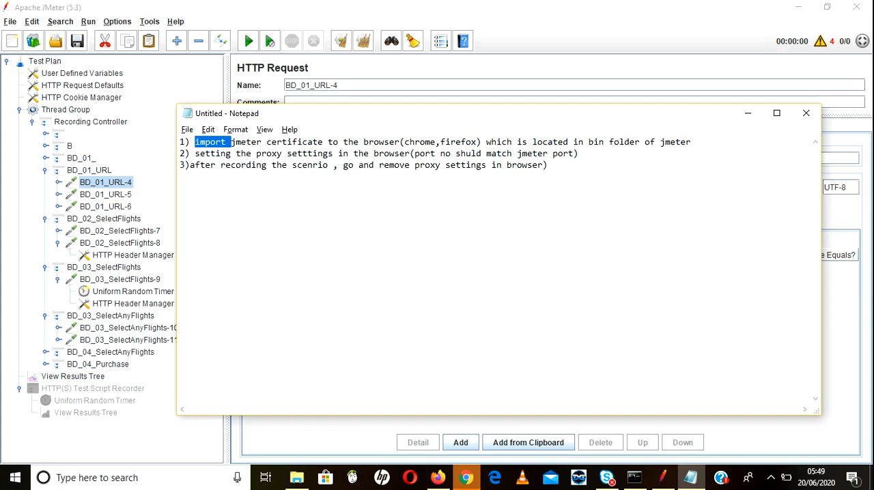
left_click(696, 142)
type("for https application recording")
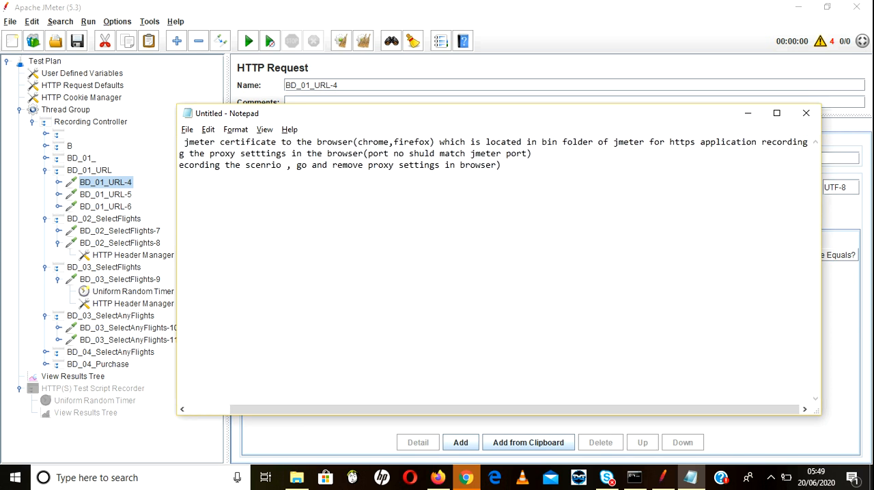
left_click(562, 142)
key("Return")
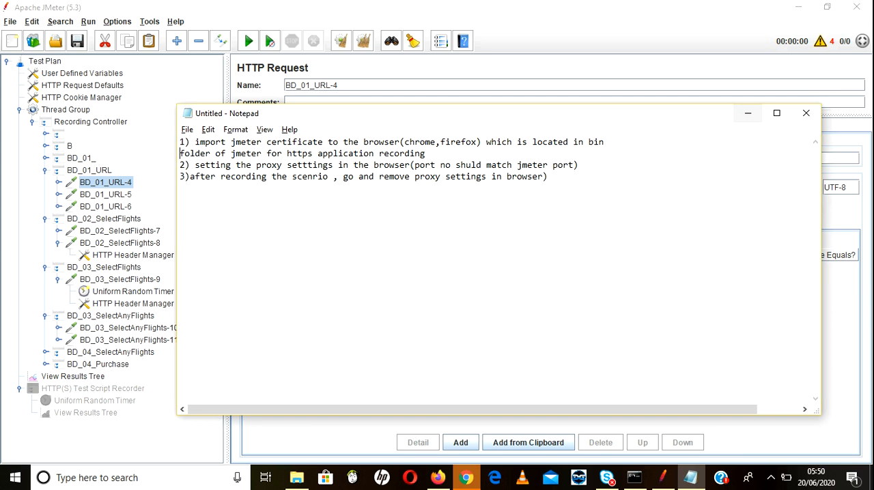
left_click(748, 113)
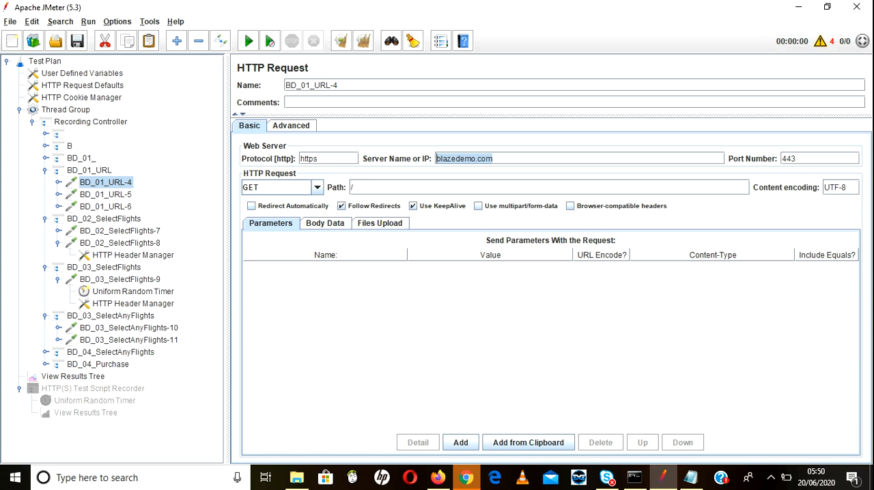
Step: Compare the /-1 request with BD_01_URL-4, and remove the unnamed transaction controller from the Recording Controller
left_click(84, 146)
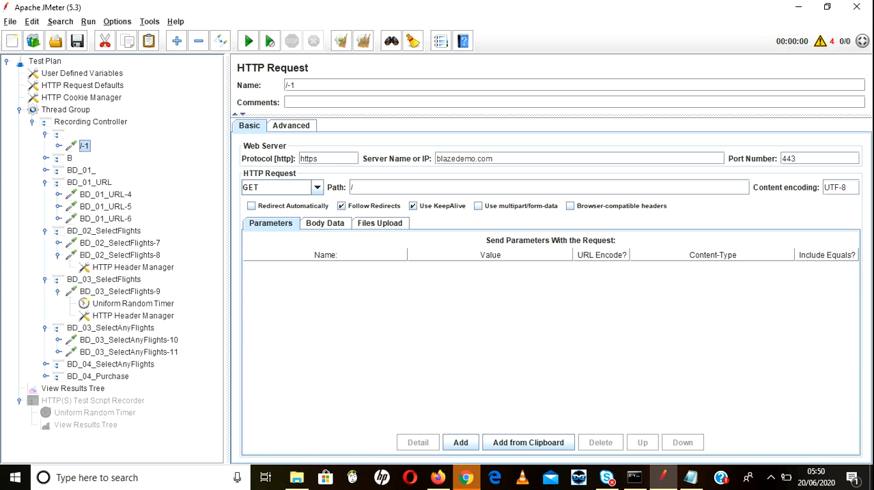
left_click(59, 146)
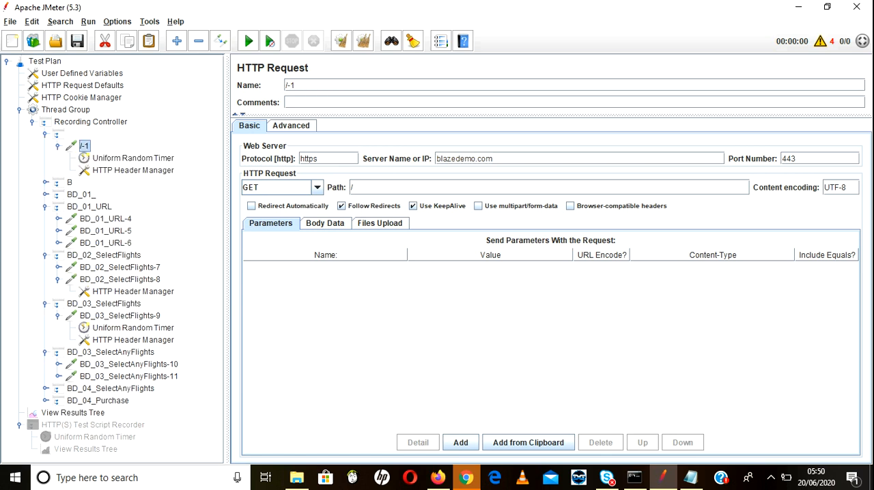
left_click(133, 159)
left_click(84, 146)
left_click(105, 220)
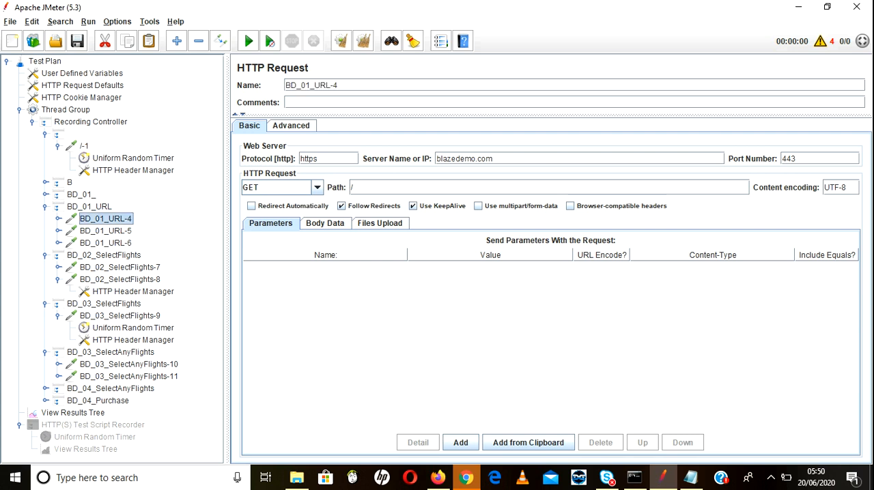
left_click(45, 135)
left_click(77, 134)
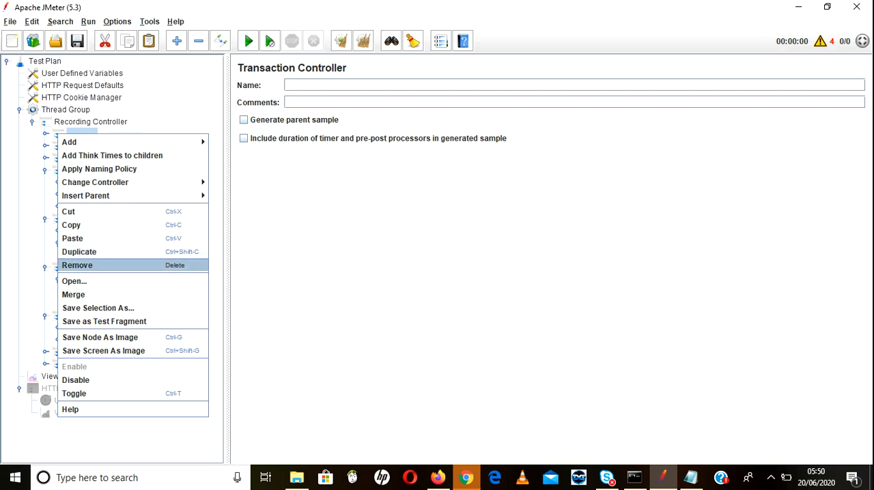
left_click(77, 265)
key("Return")
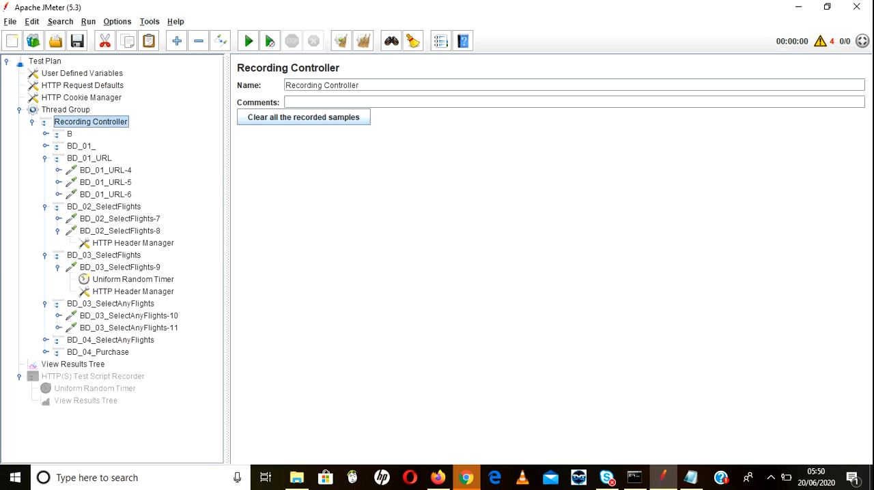
Step: Check the /api/leula-2 request inside transaction B, and remove the whole B transaction controller
left_click(70, 133)
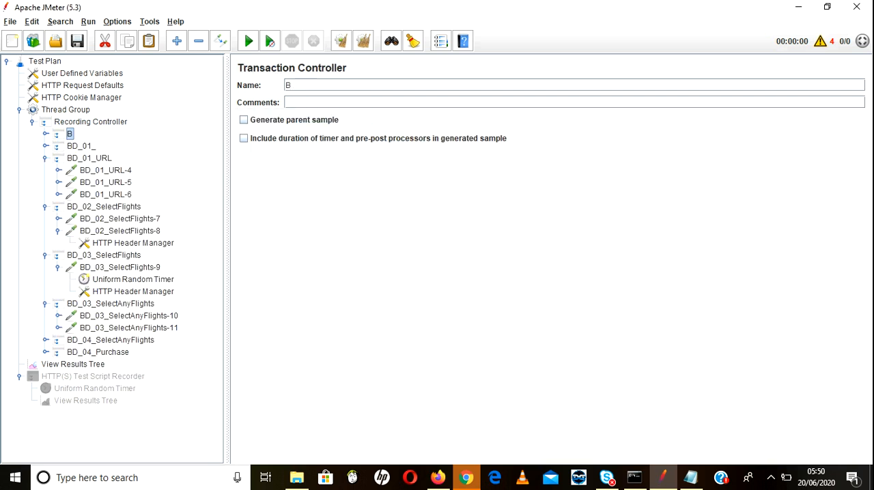
key("Right")
left_click(99, 146)
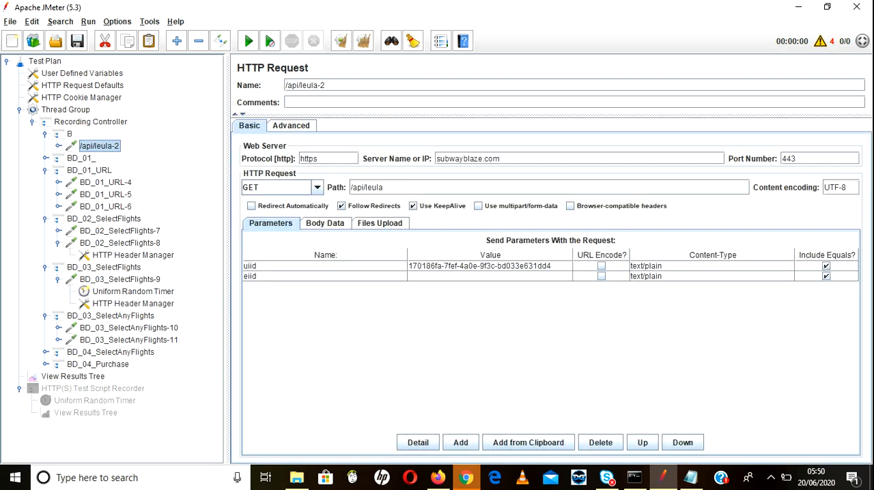
right_click(70, 134)
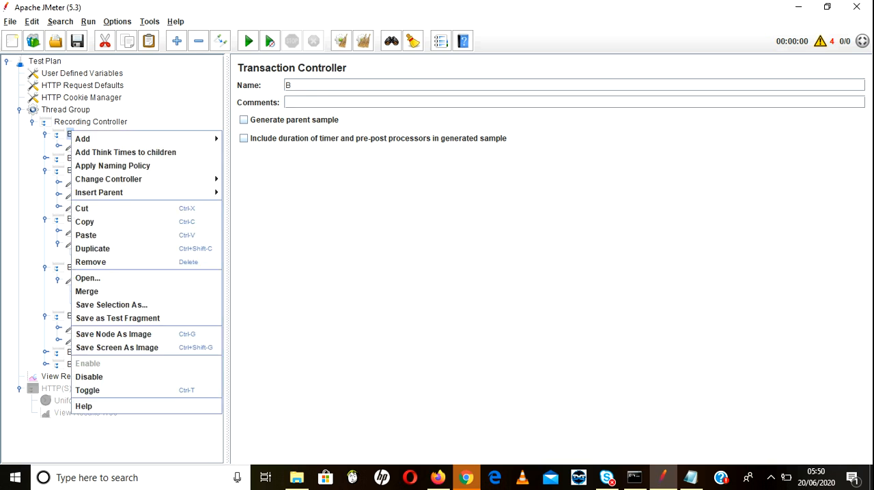
left_click(91, 262)
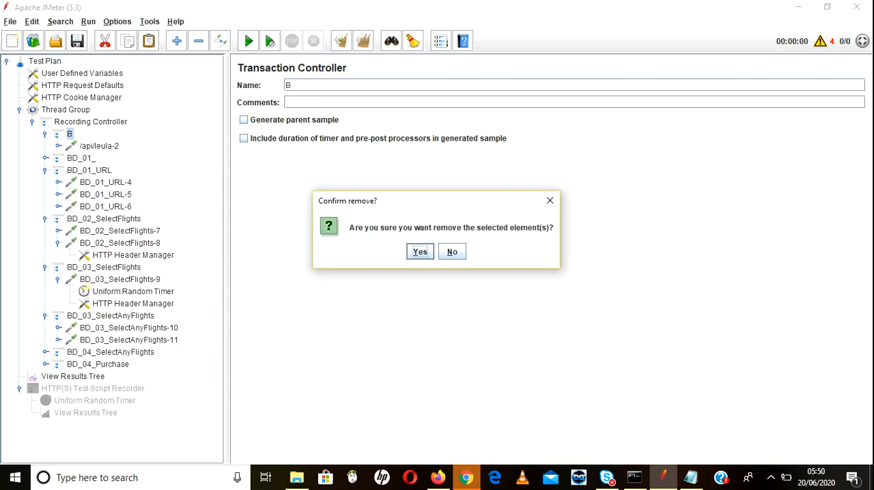
key("Return")
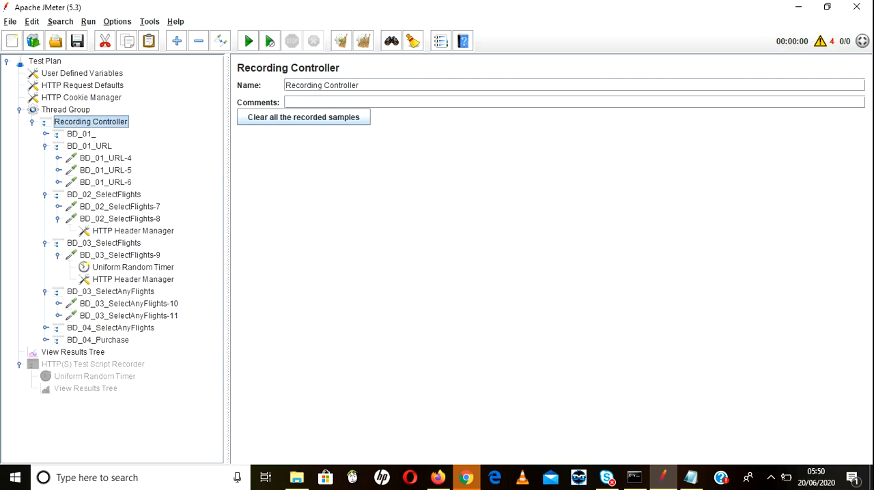
Step: Check the /api/pcgc-3 request inside BD_01_, and remove the BD_01_ transaction controller with its contents
left_click(46, 134)
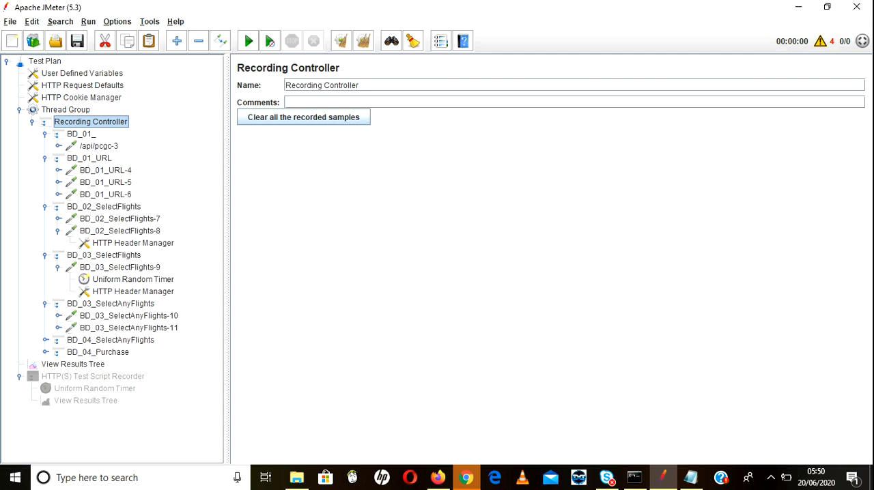
left_click(59, 147)
left_click(98, 146)
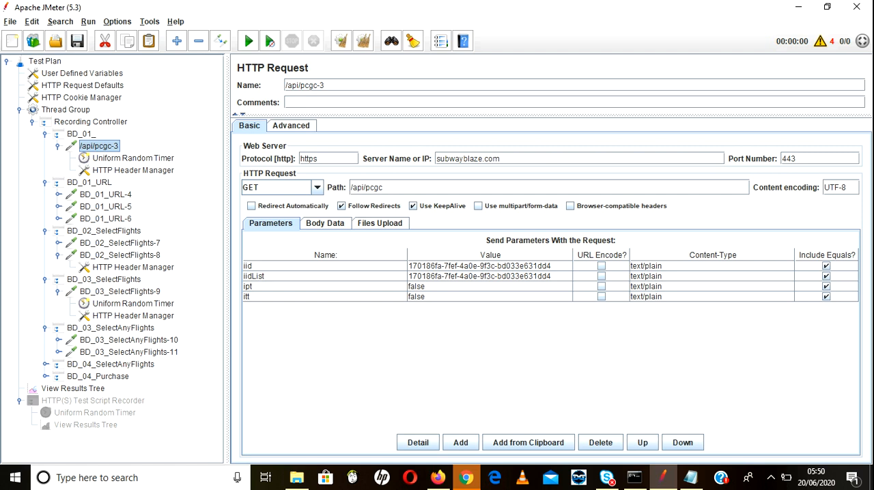
left_click(80, 134)
right_click(81, 135)
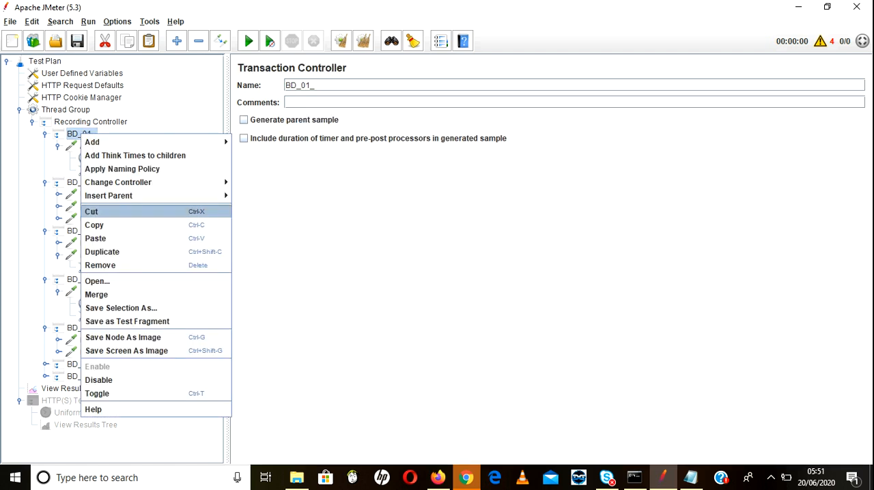
left_click(99, 265)
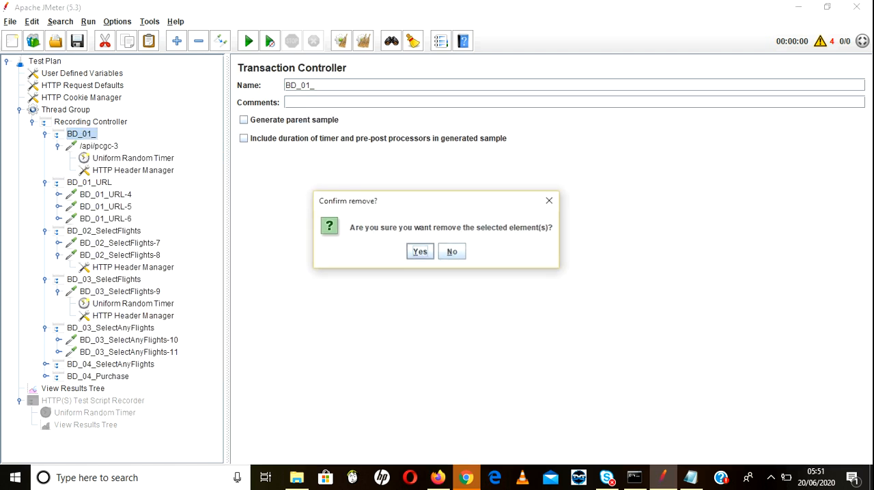
key("Return")
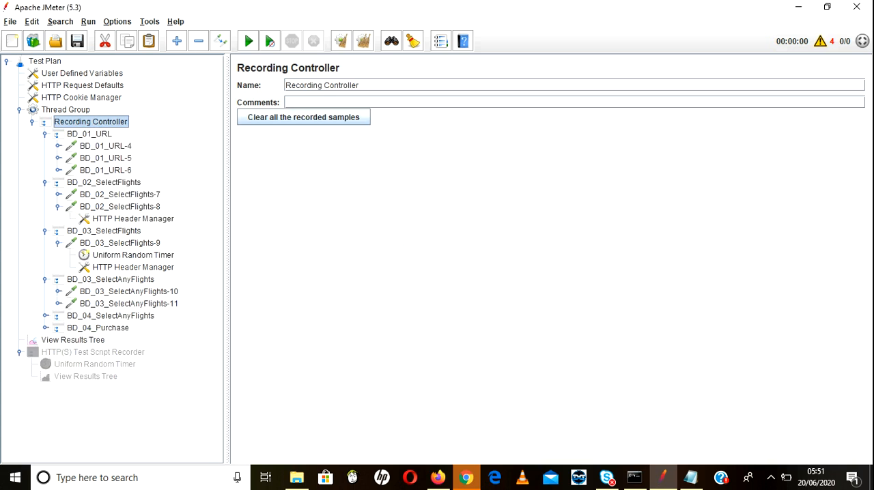
Step: Review the first requests of the BD_01_URL transaction and remove the subwayblaze.com request BD_01_URL-5
left_click(89, 134)
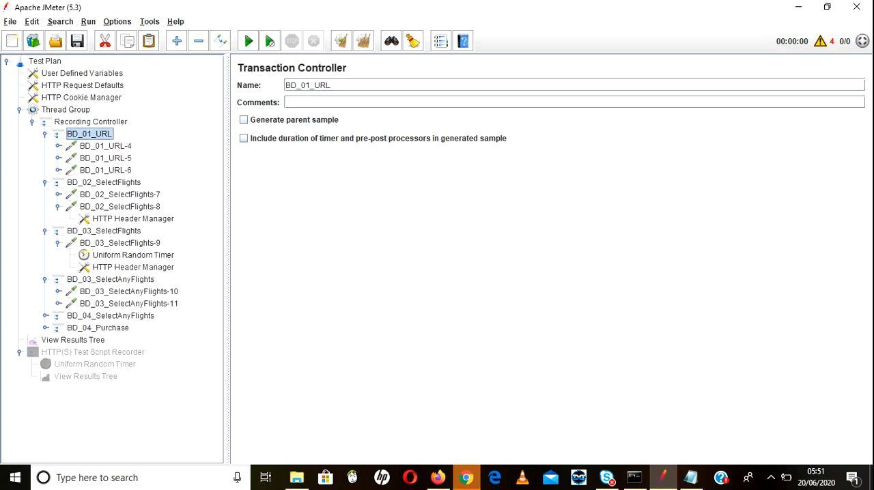
left_click(105, 146)
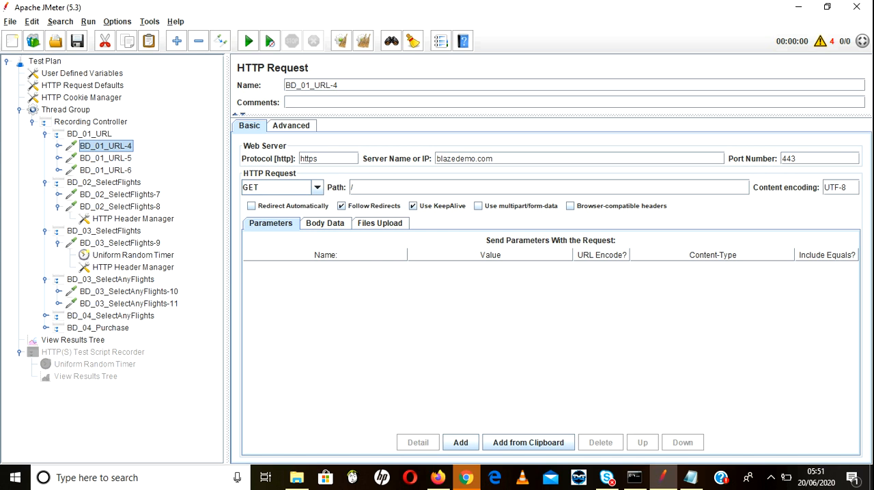
left_click(105, 158)
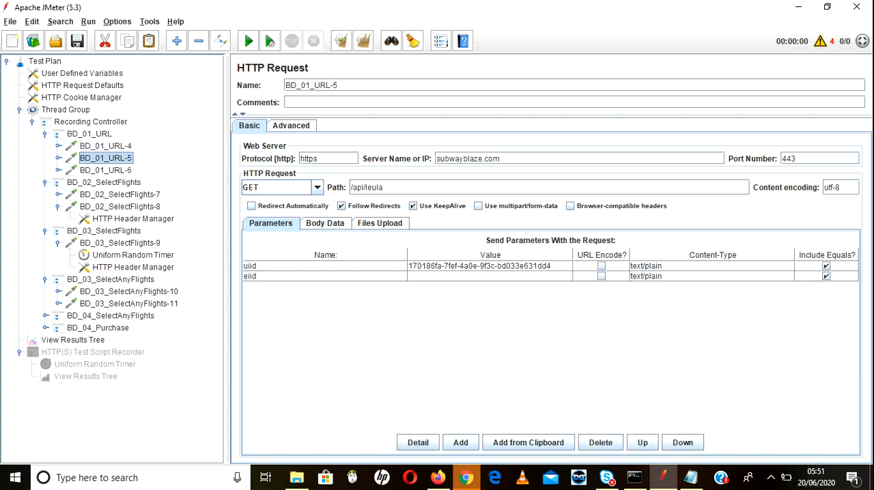
right_click(81, 160)
left_click(99, 251)
key("Return")
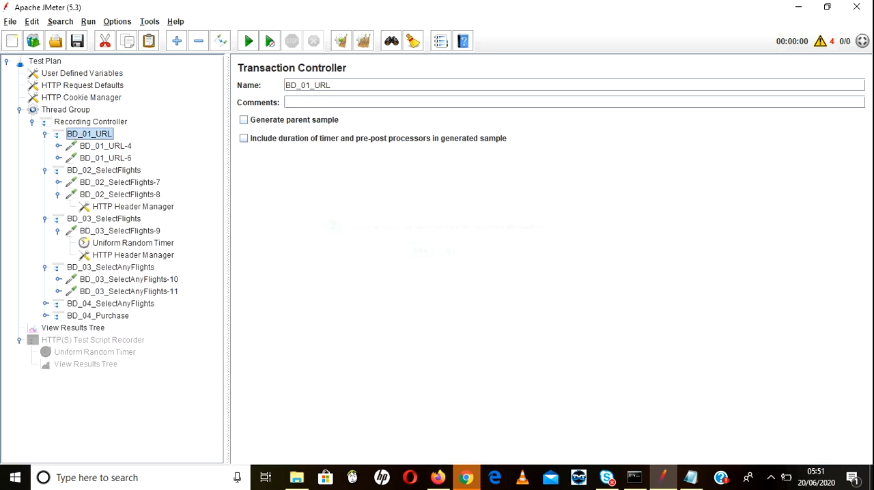
Step: Check the server name of BD_01_URL-6 and remove that request from the BD_01_URL transaction
left_click(105, 158)
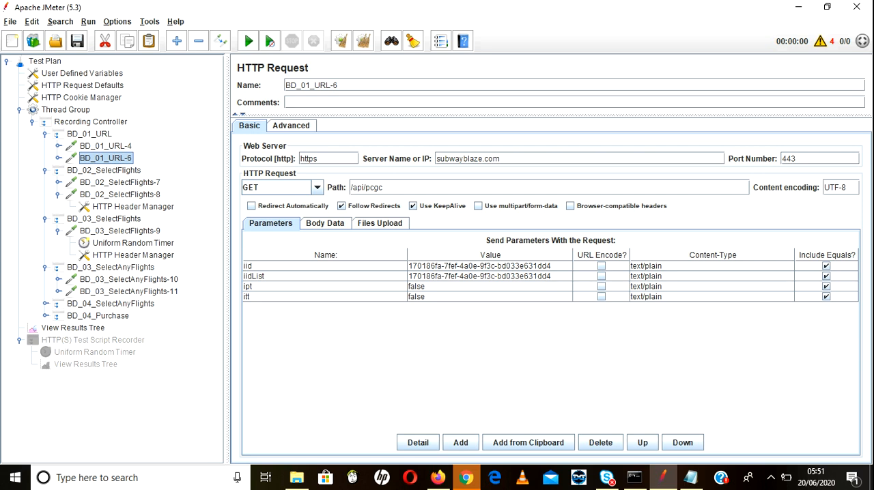
right_click(79, 156)
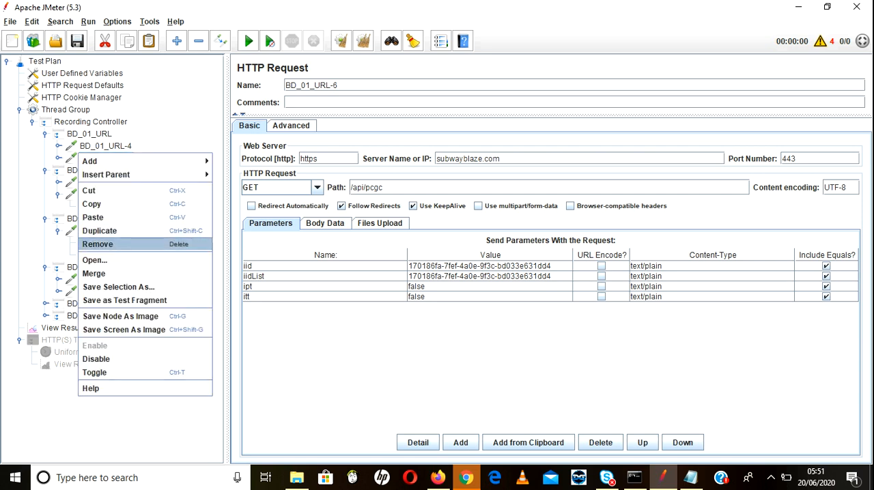
left_click(97, 244)
key("Return")
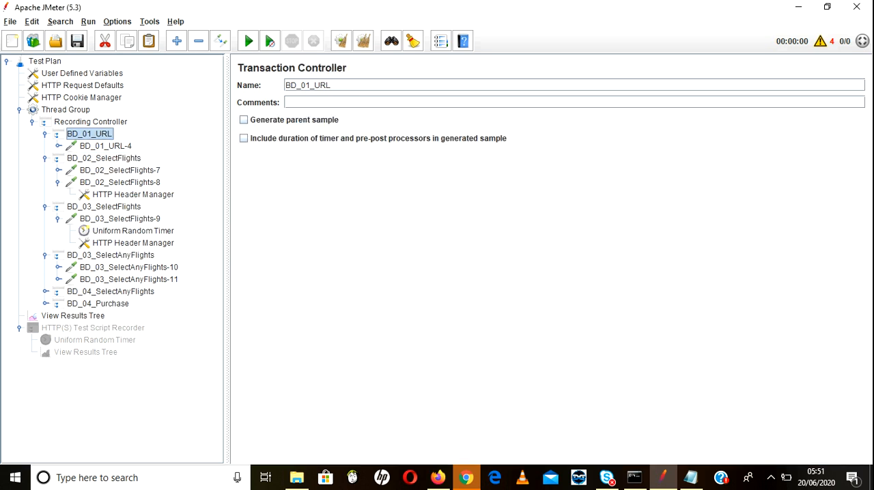
Step: Review the requests in the BD_02_SelectFlights transaction and remove the subwayblaze.com request BD_02_SelectFlights-8
left_click(104, 159)
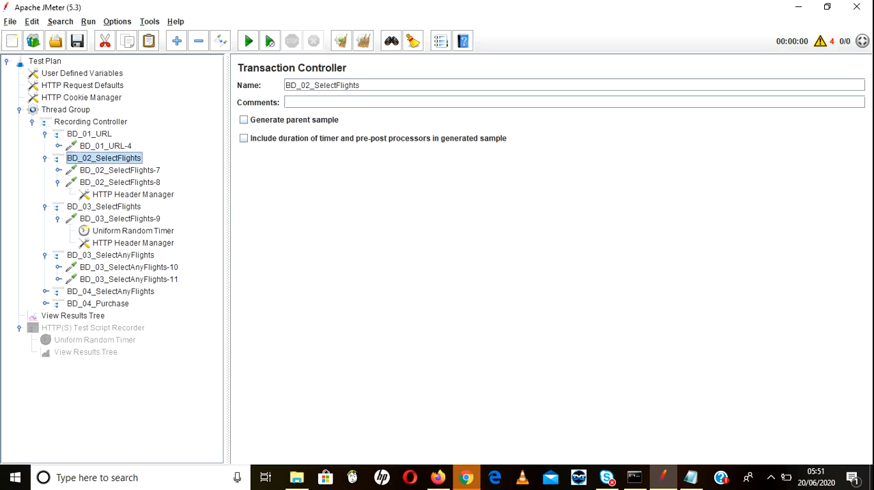
left_click(120, 170)
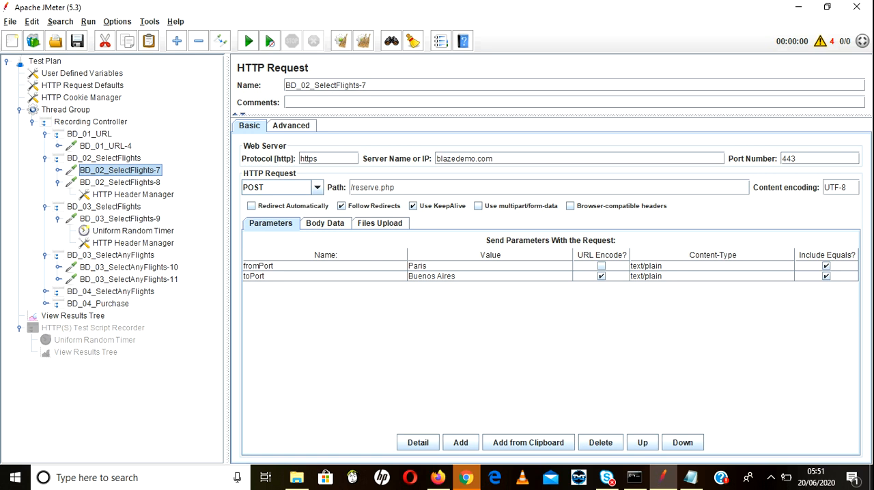
key("ctrl+v")
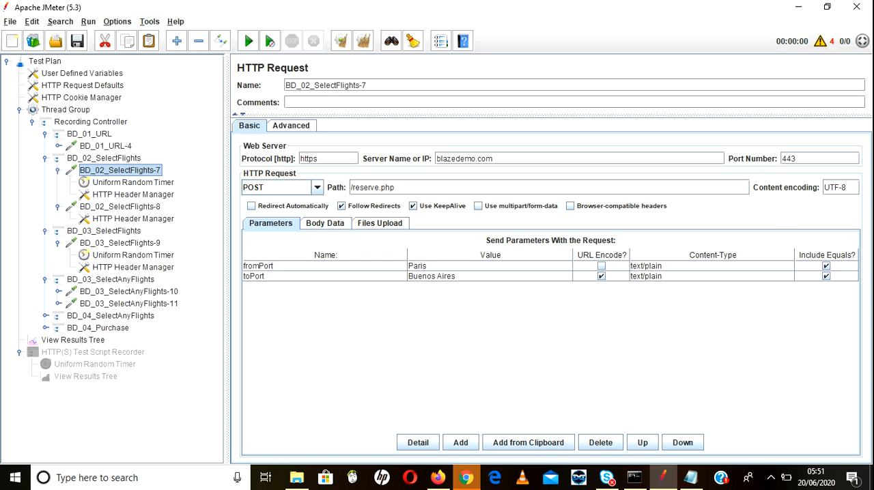
left_click(120, 207)
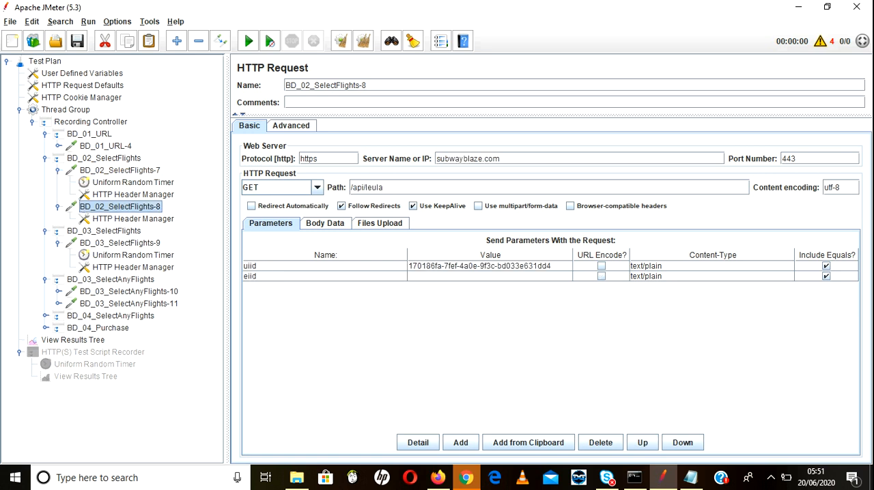
right_click(110, 208)
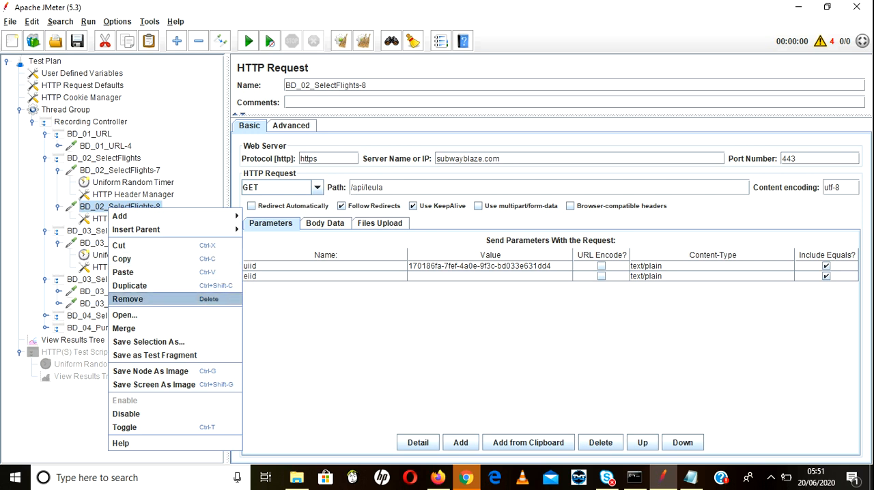
left_click(128, 299)
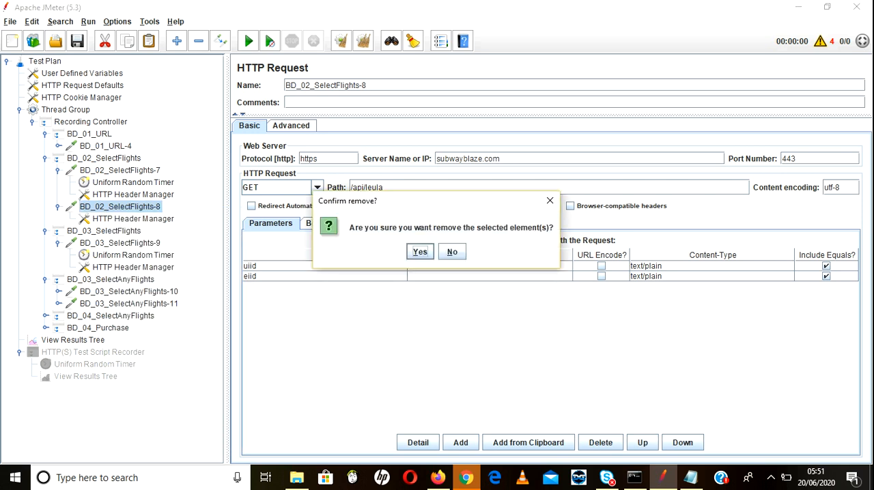
key("Return")
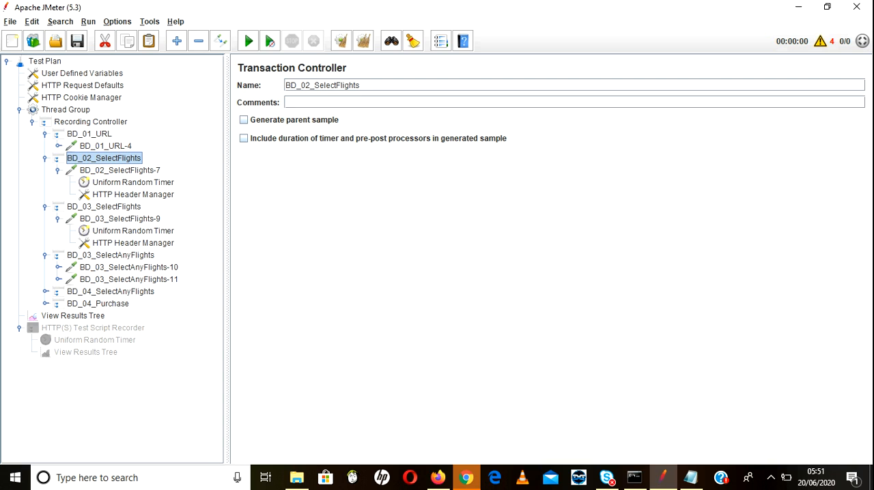
Step: Check the server name of BD_03_SelectFlights-9 and remove the BD_03_SelectFlights transaction controller with its contents
left_click(104, 207)
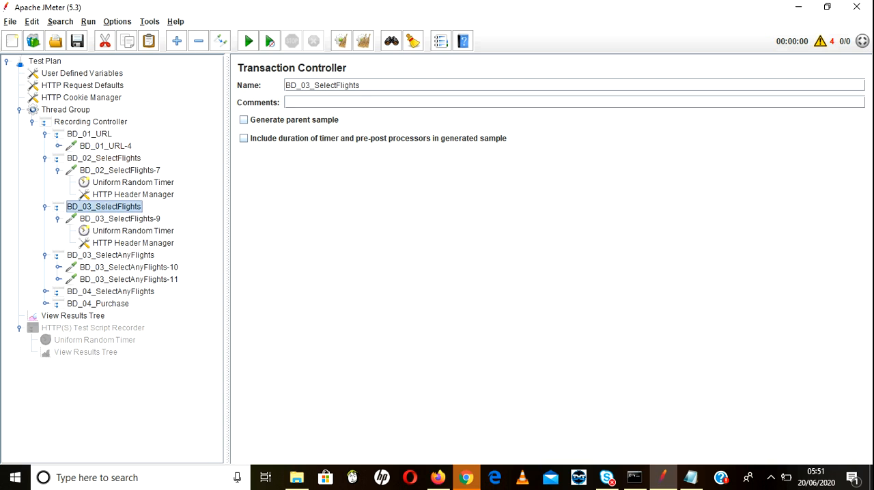
left_click(120, 219)
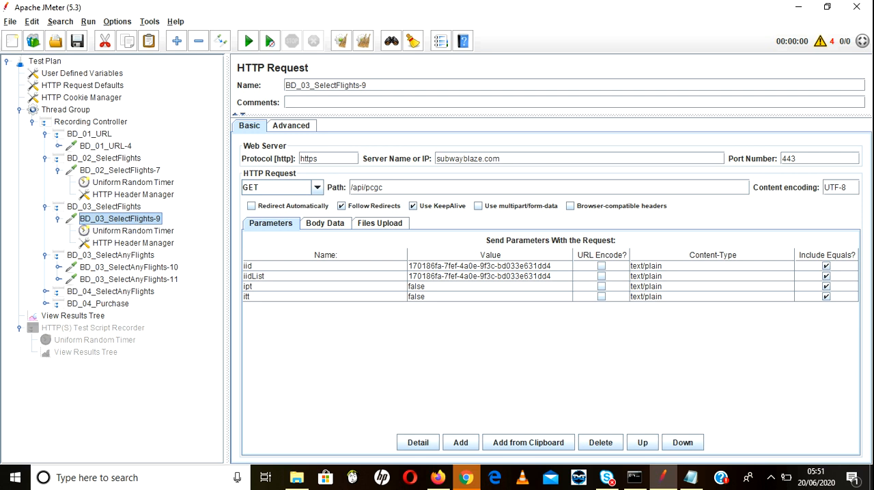
left_click(103, 206)
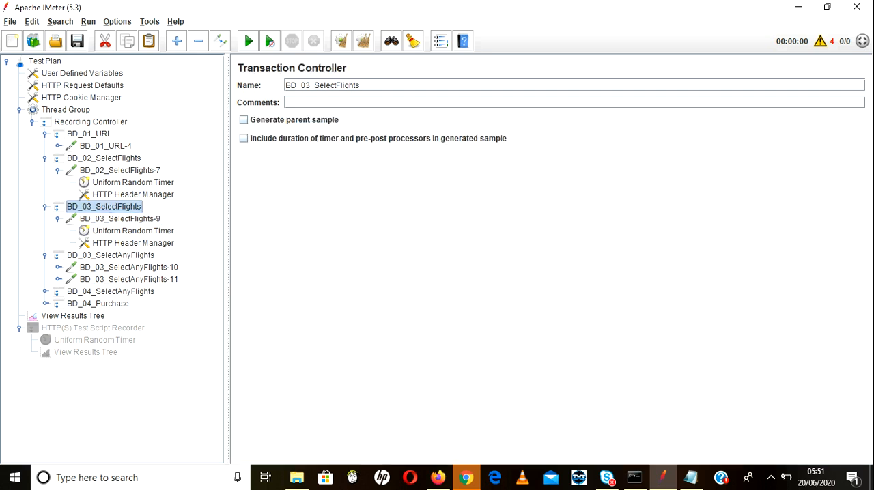
right_click(128, 207)
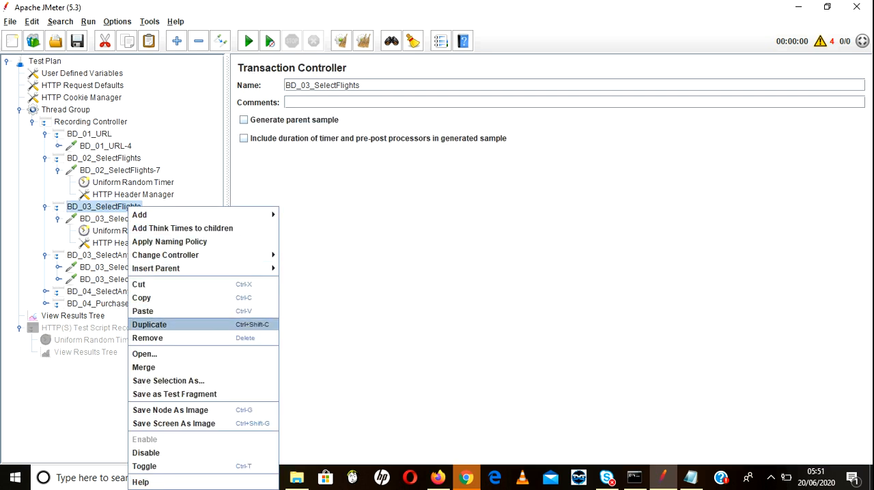
key("Return")
key("Return")
Step: Review the requests in the BD_03_SelectAnyFlights transaction and remove the subwayblaze.com request BD_03_SelectAnyFlights-11
left_click(110, 207)
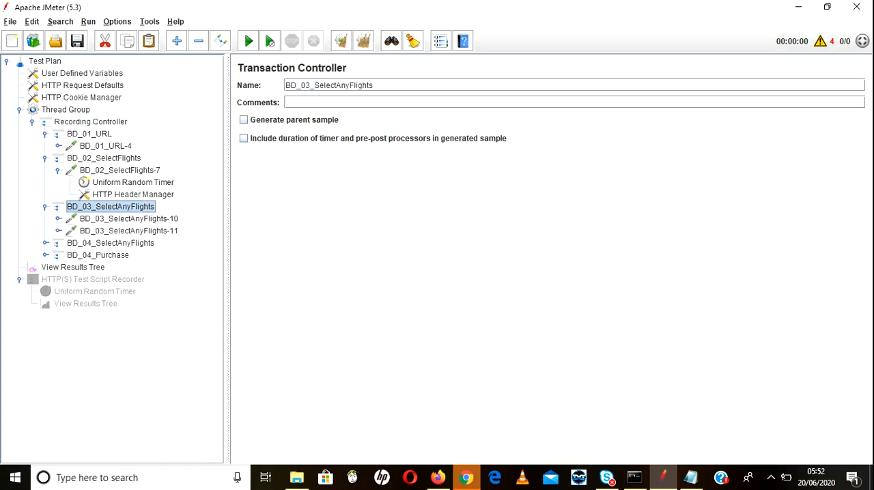
left_click(129, 219)
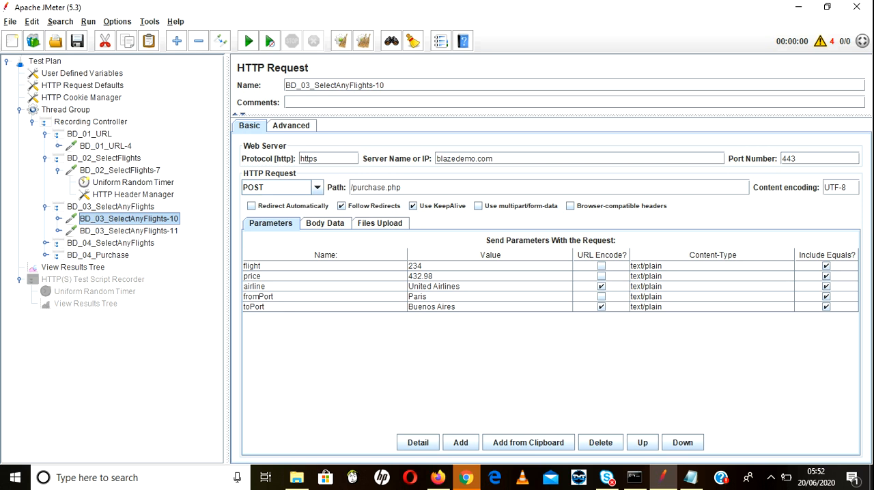
left_click(129, 231)
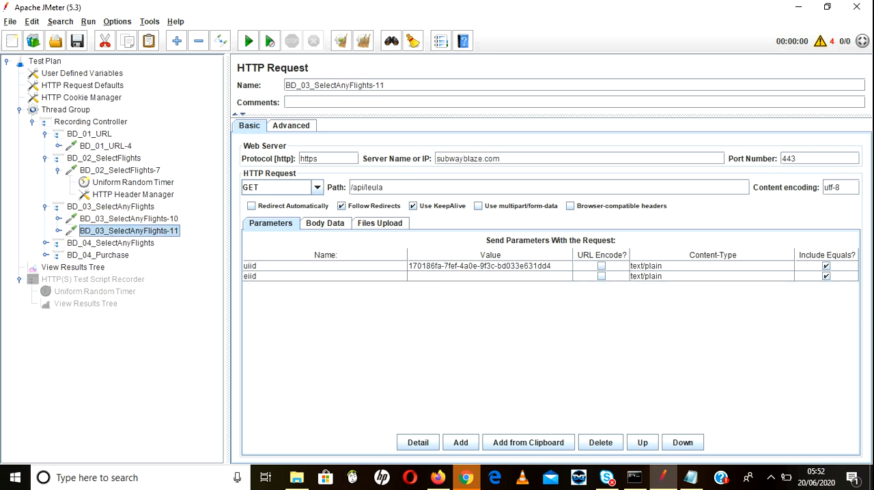
right_click(127, 230)
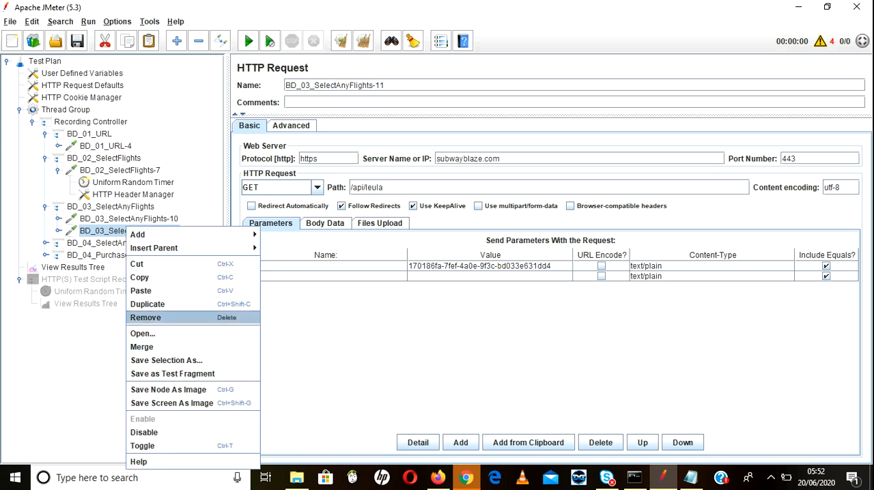
key("Return")
key("Return")
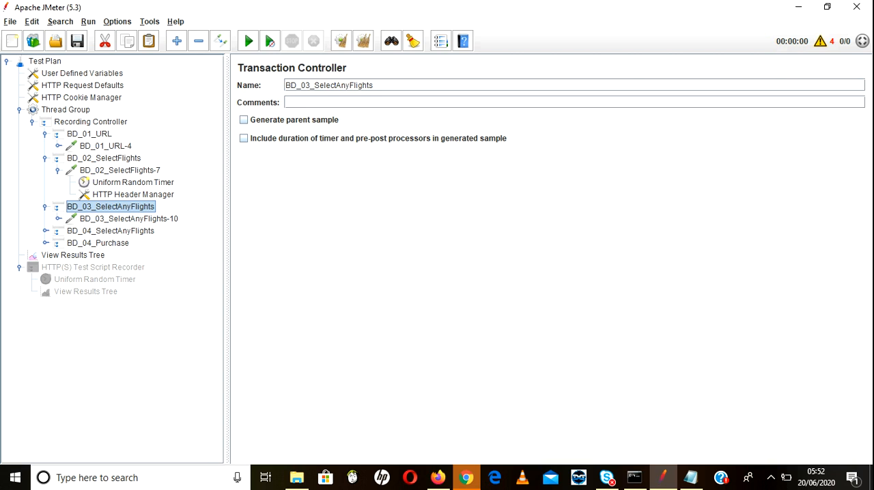
Step: Compare BD_0_SelectAnyFlights-12 with BD_03_SelectAnyFlights-10, and remove the BD_04_SelectAnyFlights transaction controller together with its subwayblaze.com request
left_click(46, 231)
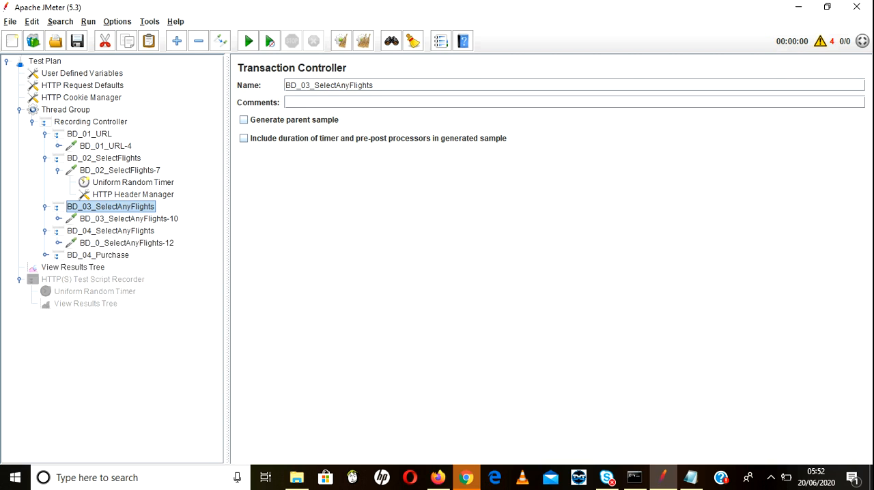
left_click(128, 219)
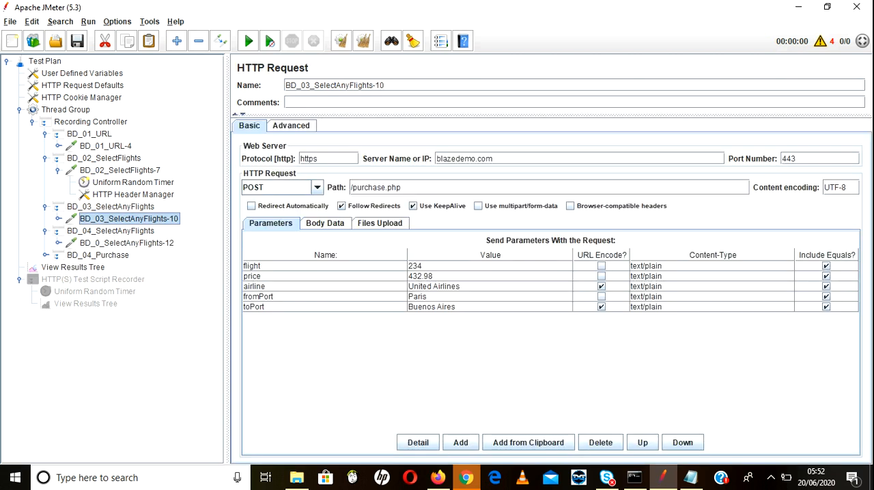
left_click(127, 243)
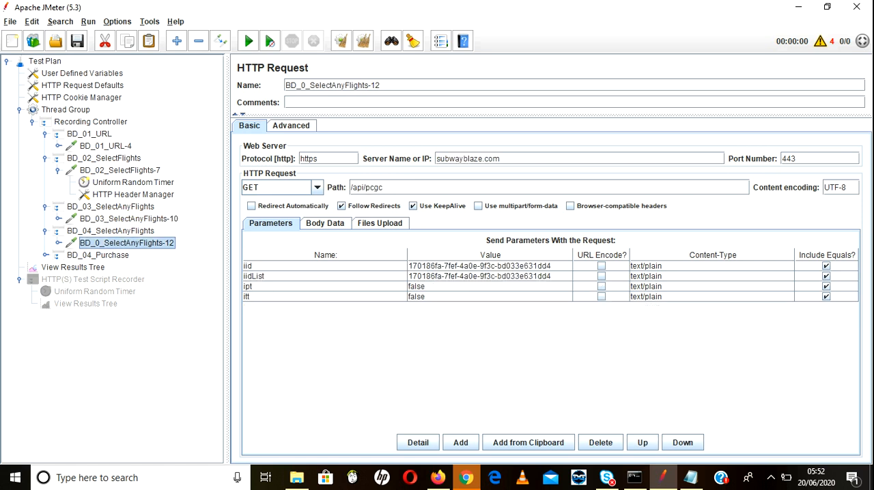
right_click(125, 244)
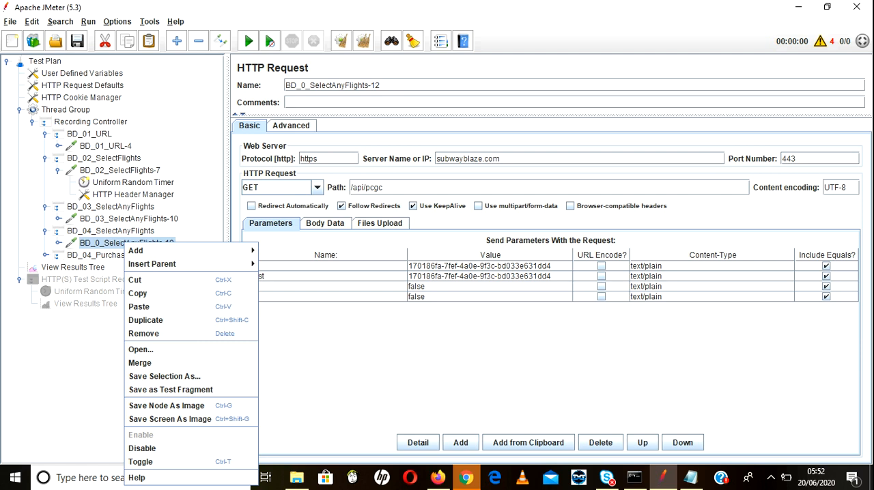
left_click(117, 231)
left_click(127, 243, "ctrl")
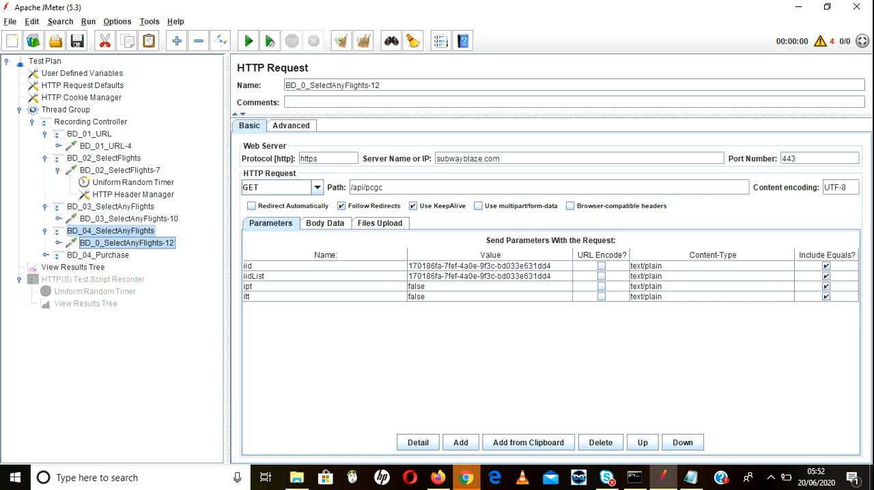
left_click(128, 219)
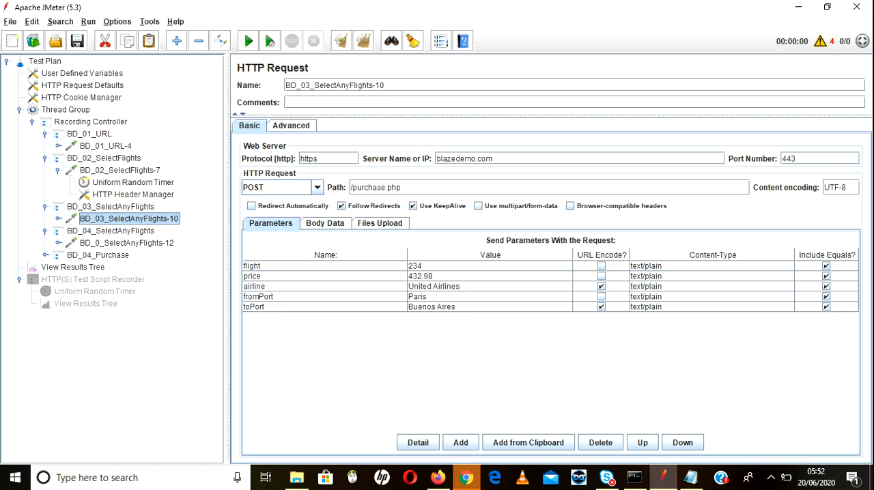
left_click(127, 243)
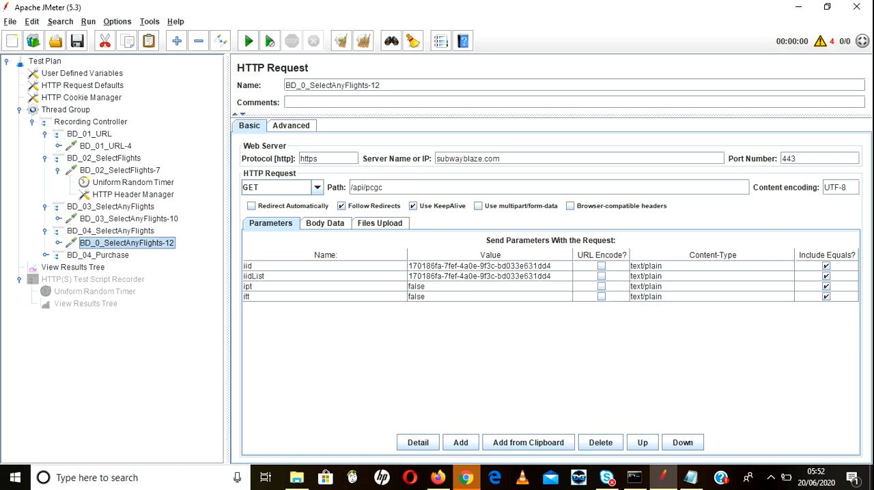
left_click(111, 231)
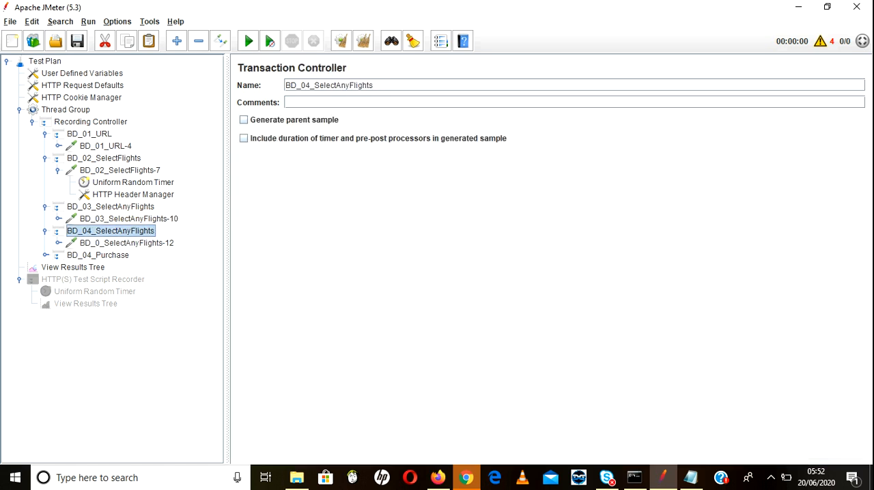
left_click(127, 243, "shift")
right_click(127, 243)
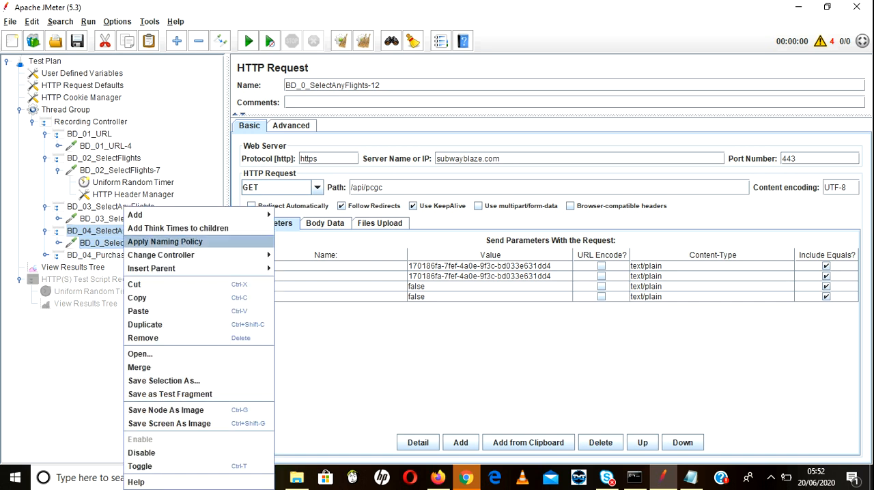
left_click(143, 338)
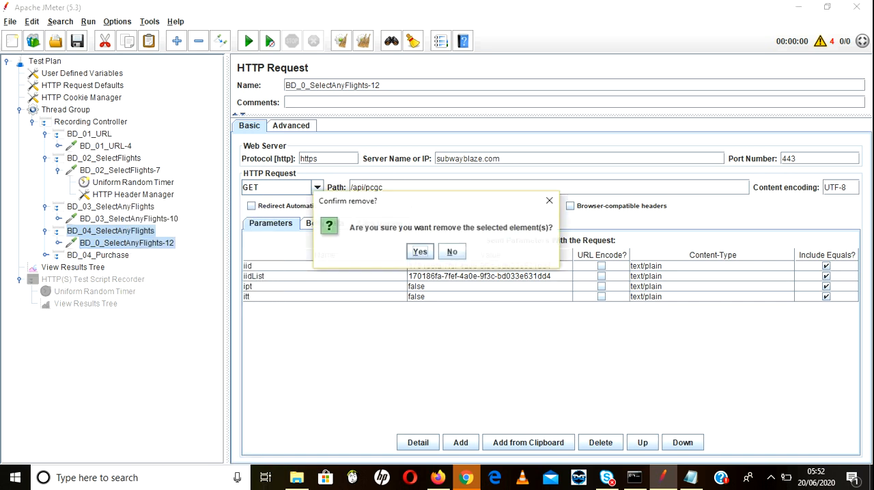
key("Return")
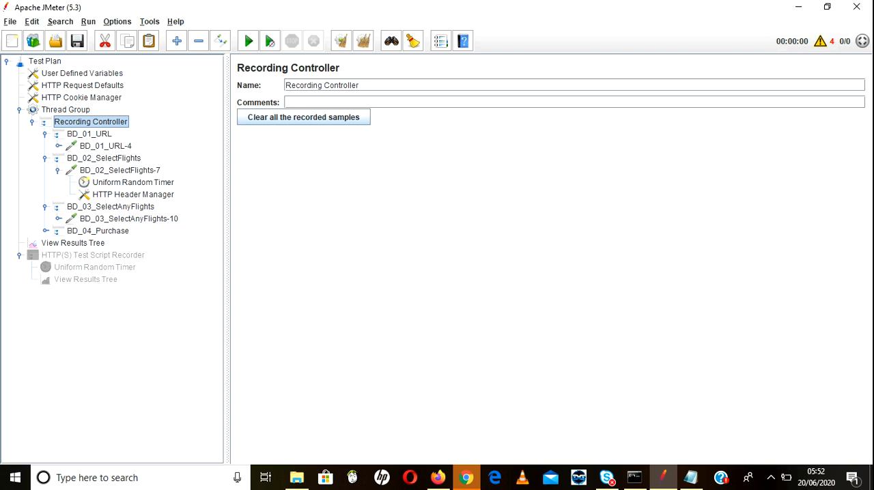
Step: Expand the BD_04_Purchase transaction and remove its content-autofill.googleapis.com request BD_04_Purchase-14
left_click(45, 230)
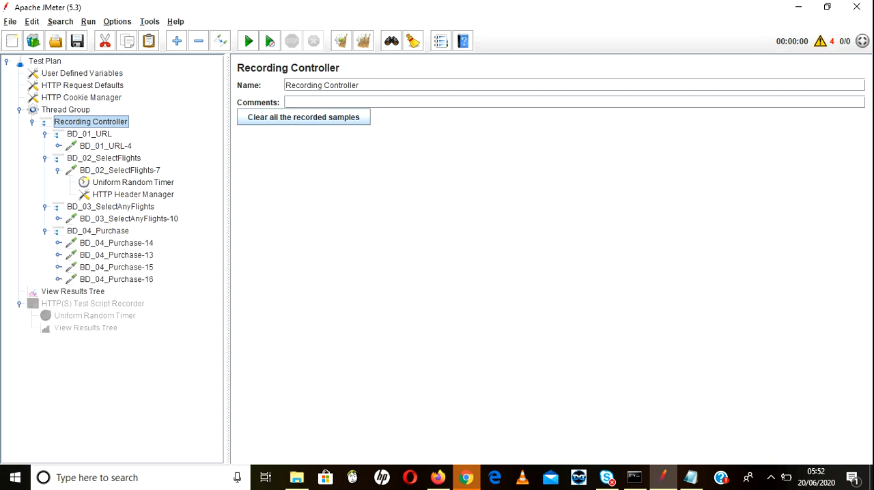
left_click(116, 243)
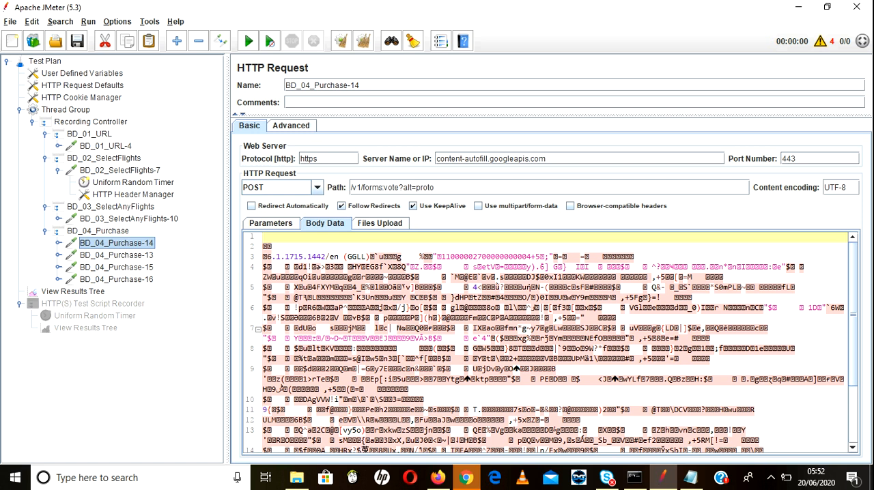
right_click(137, 243)
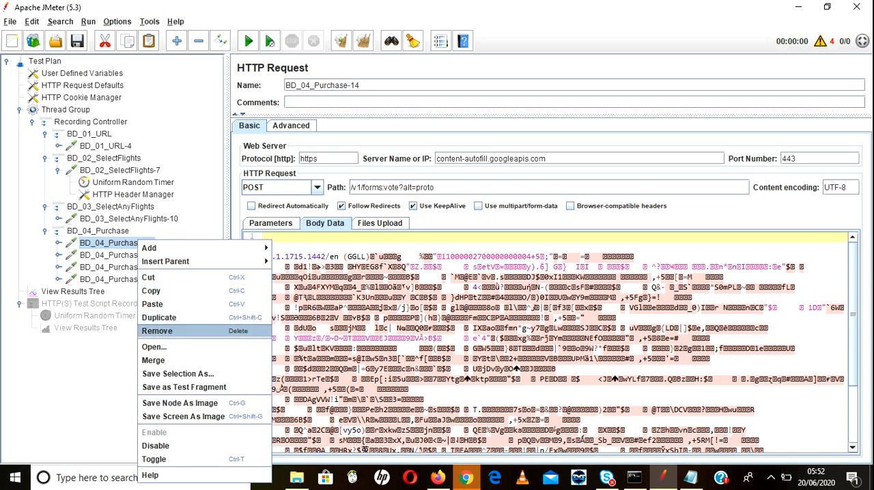
left_click(157, 331)
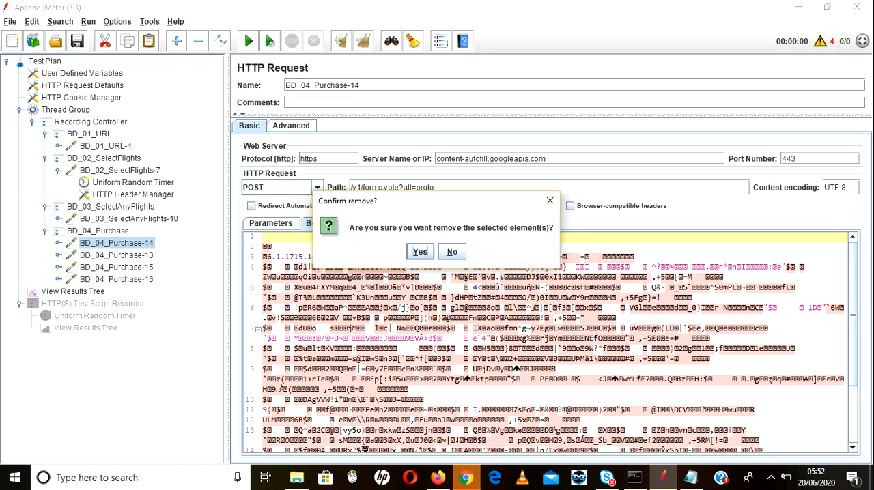
left_click(419, 252)
Step: Check BD_04_Purchase-13 and BD_04_Purchase-15, and remove the subwayblaze.com request BD_04_Purchase-15
left_click(116, 243)
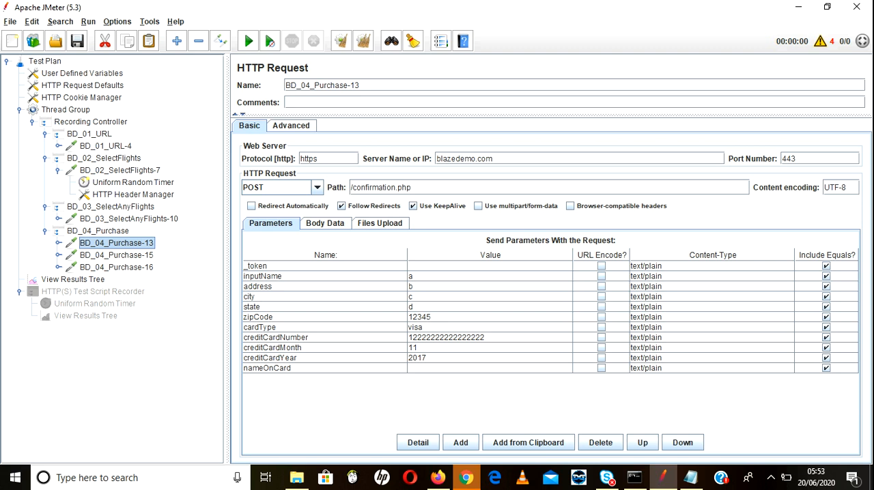
left_click(116, 254)
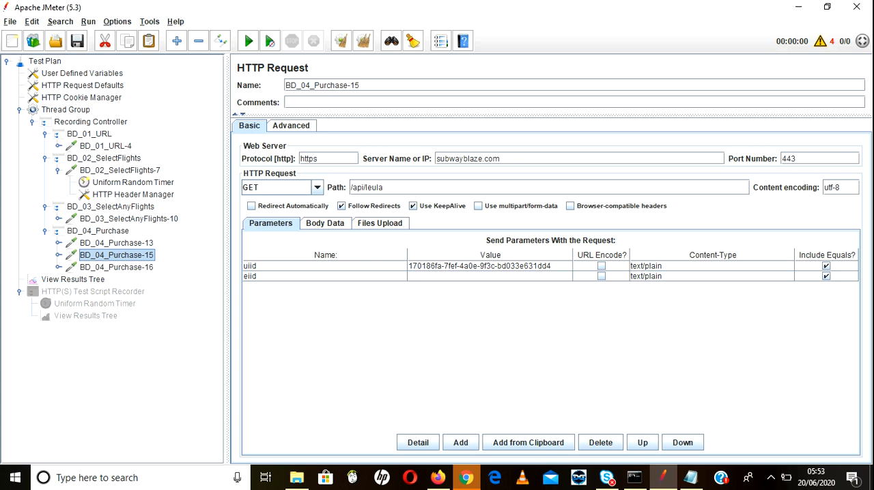
right_click(125, 254)
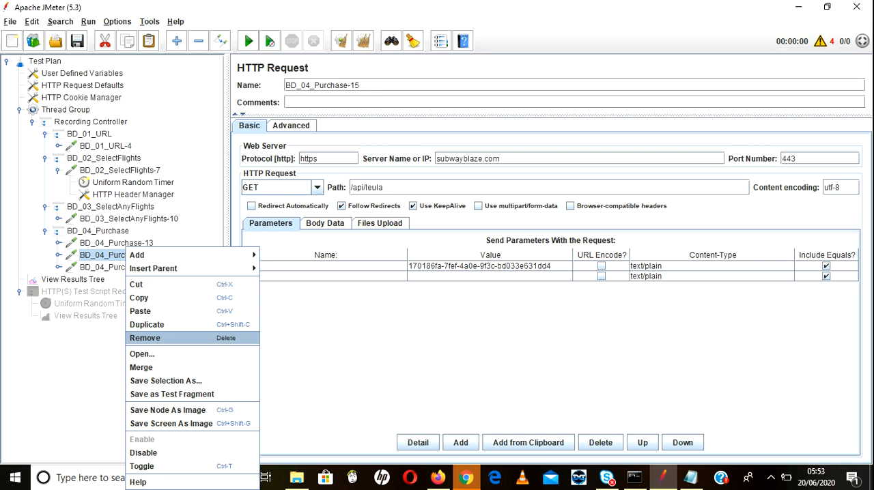
left_click(144, 338)
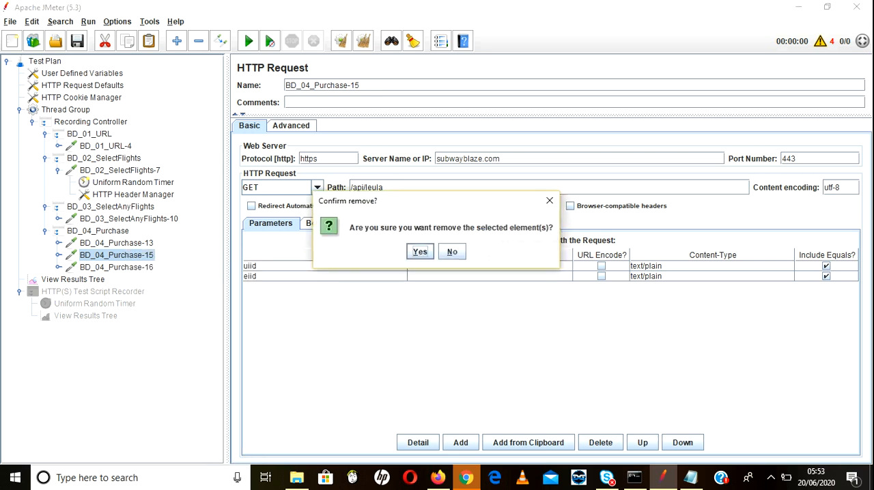
key("Return")
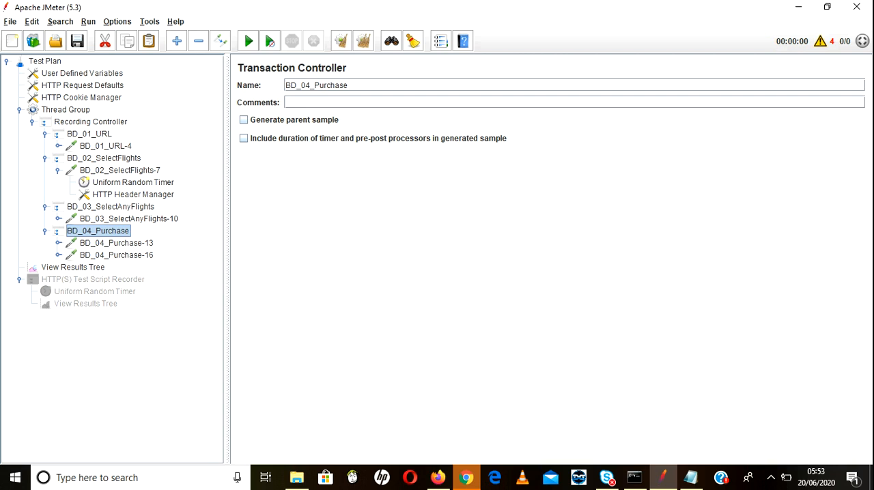
Step: Review the remaining BD_04_Purchase requests and remove the subwayblaze.com request BD_04_Purchase-16
left_click(116, 243)
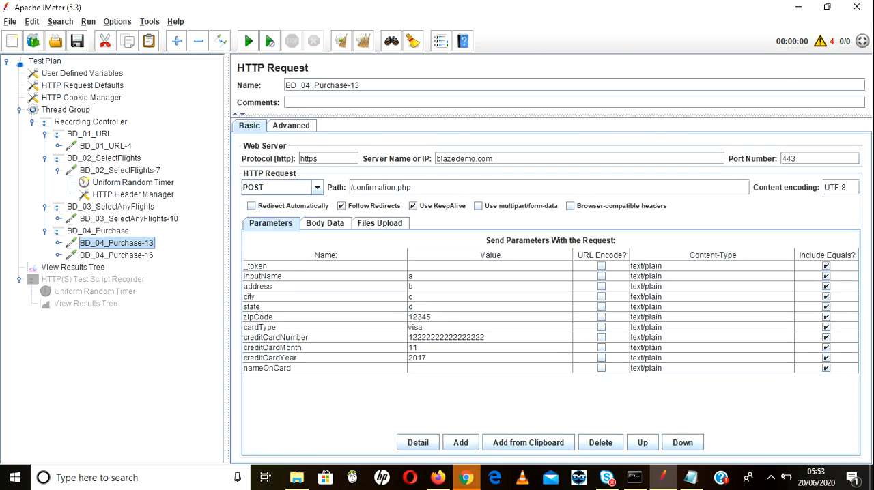
left_click(117, 256)
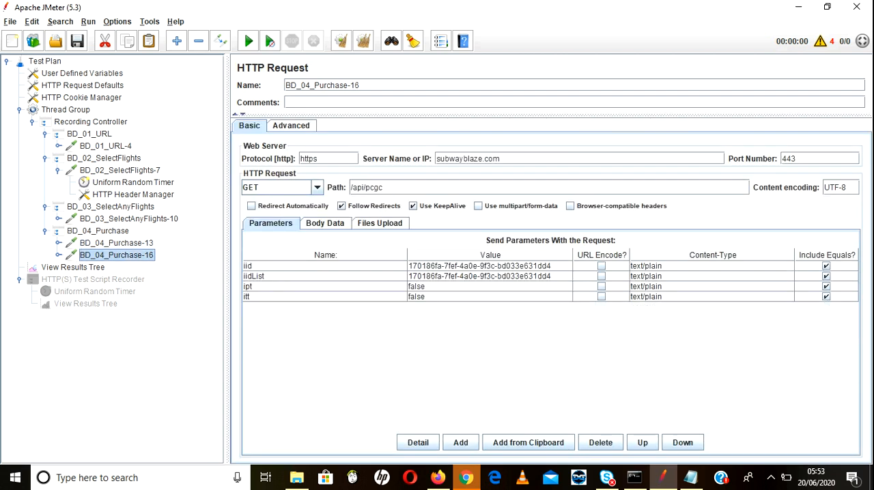
right_click(114, 252)
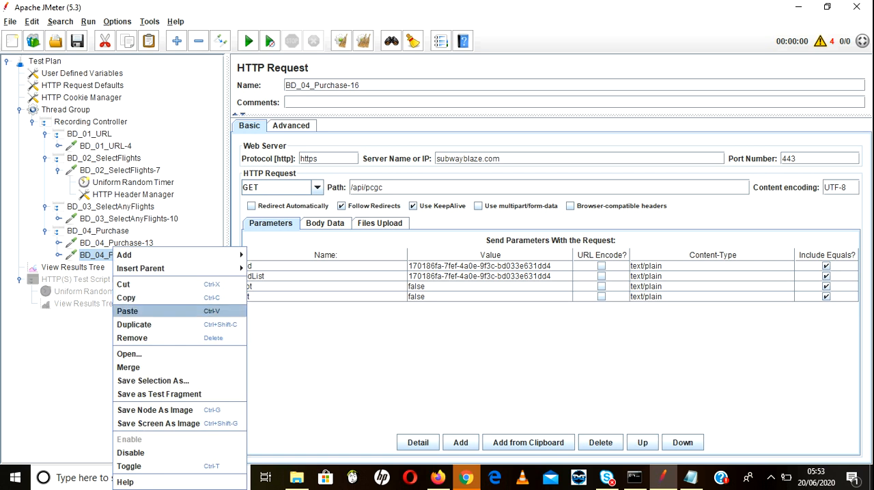
left_click(132, 337)
key("Return")
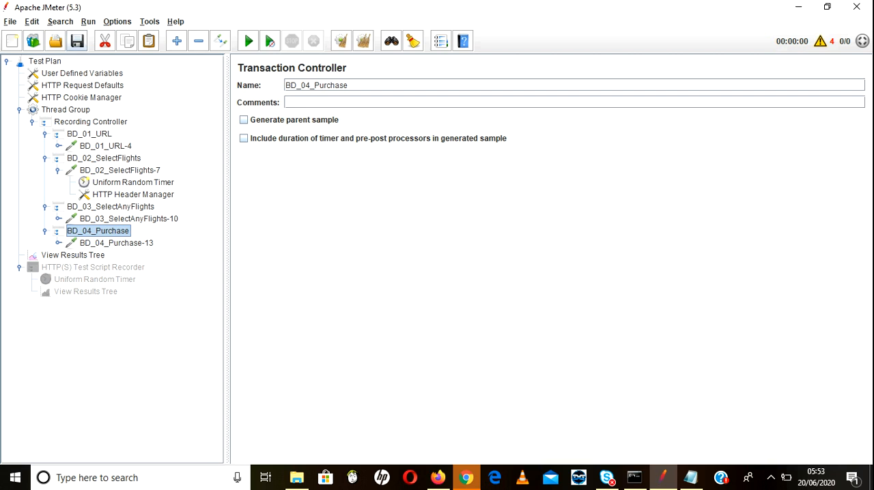
Step: Save the test plan to the Desktop as BlazeDemoApplication.jmx, overwriting the existing file
left_click(77, 41)
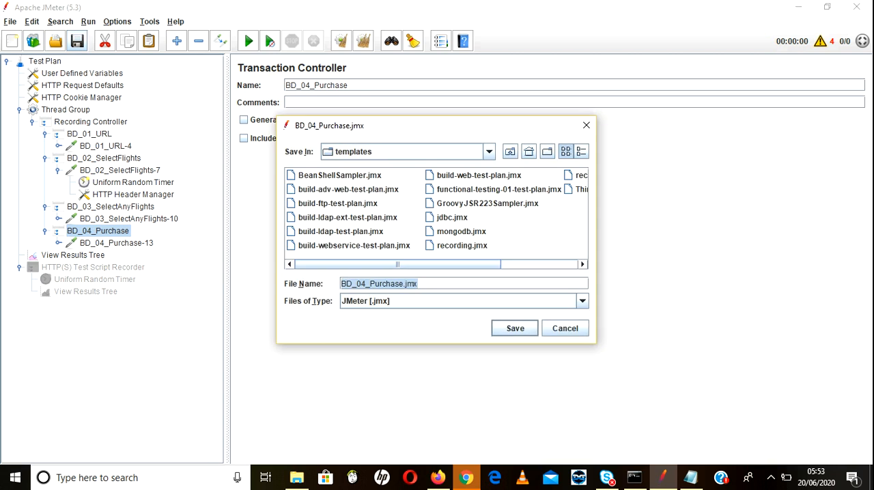
left_click(489, 151)
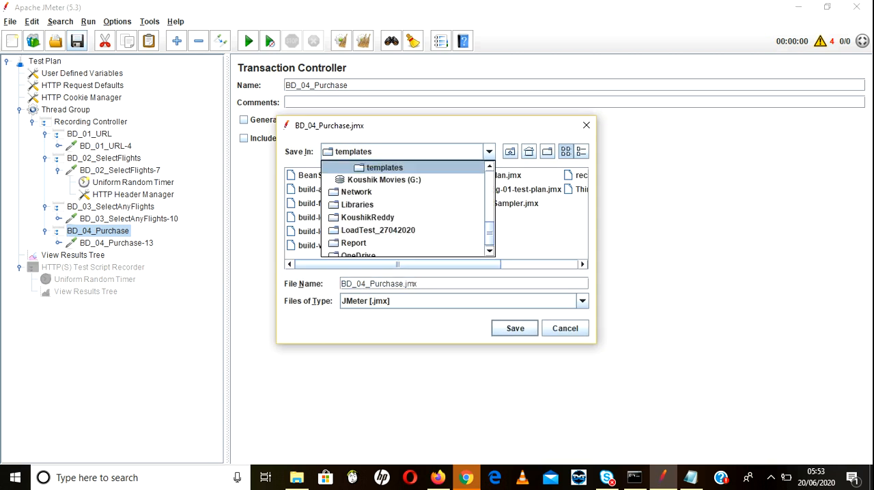
scroll(408, 208, "up", 5)
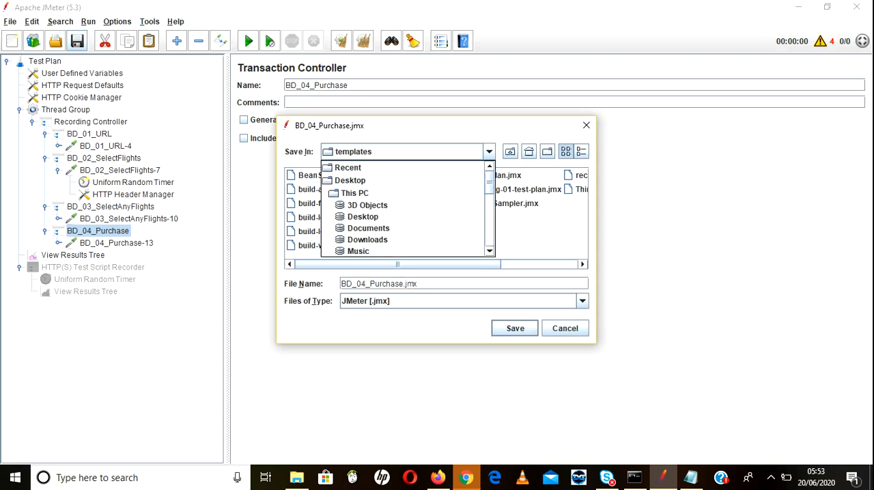
left_click(349, 181)
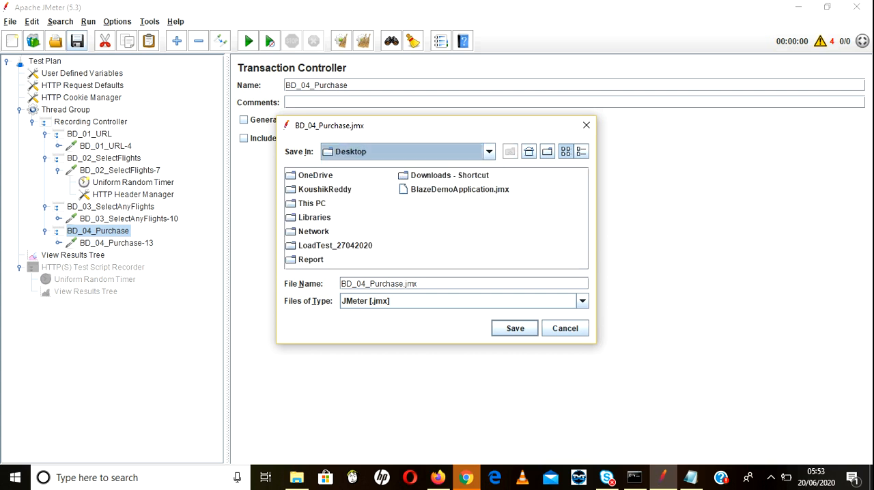
left_click(460, 190)
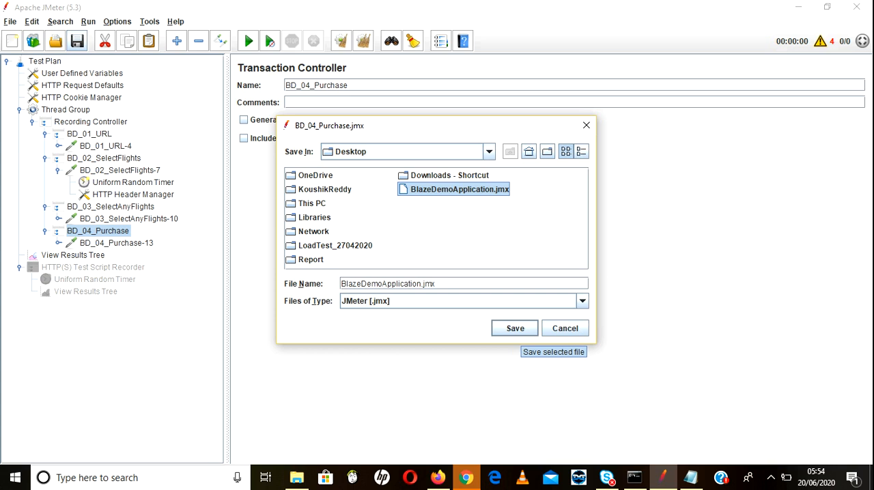
left_click(516, 329)
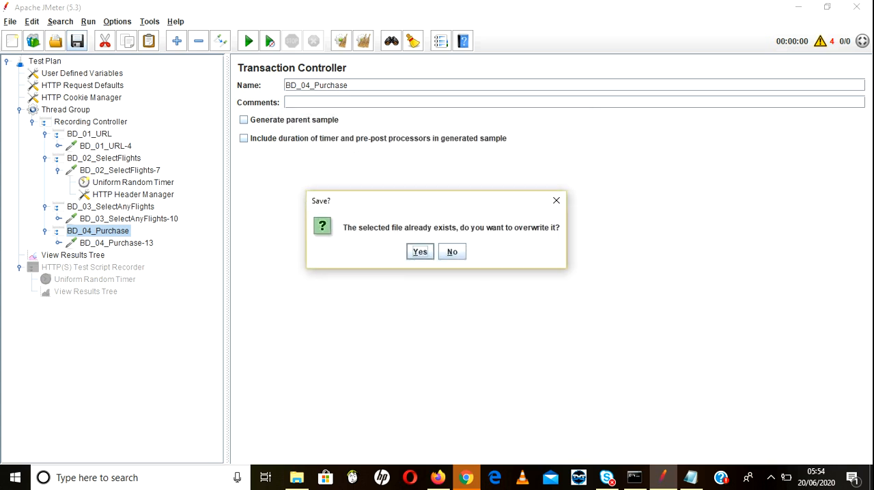
key("Return")
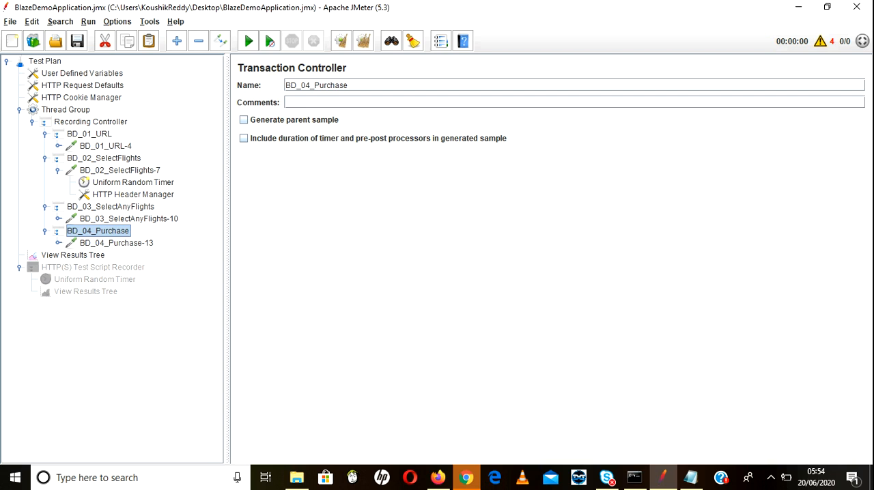
left_click(90, 122)
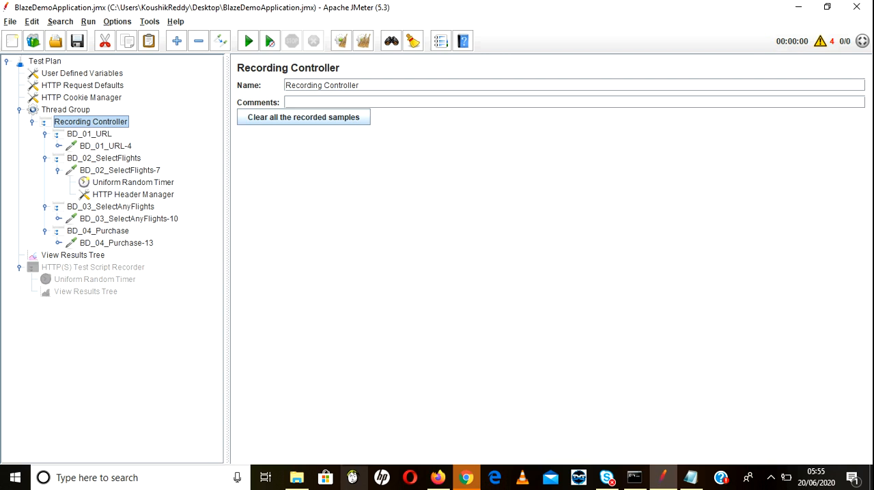
left_click(466, 477)
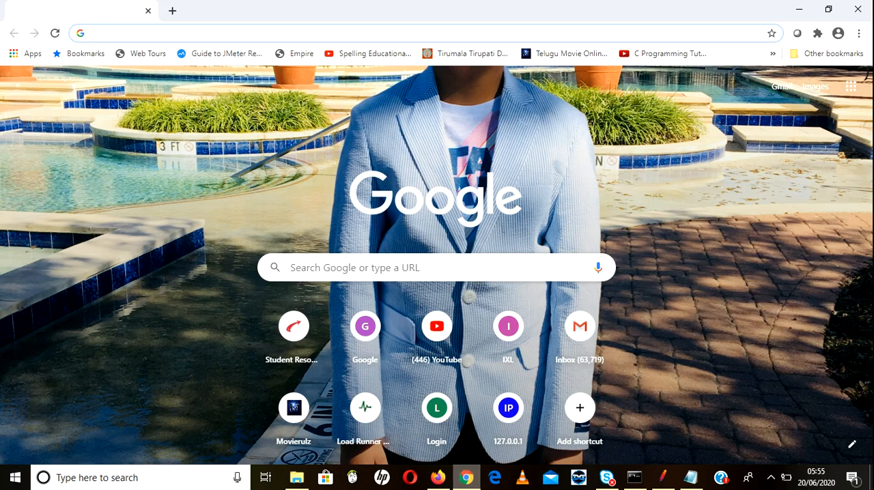
left_click(467, 477)
left_click(466, 477)
left_click(467, 477)
left_click(466, 477)
left_click(466, 477)
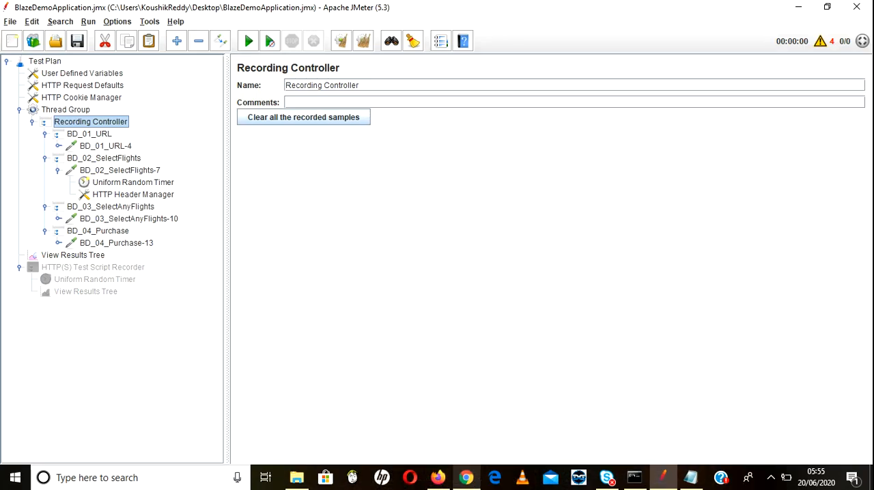